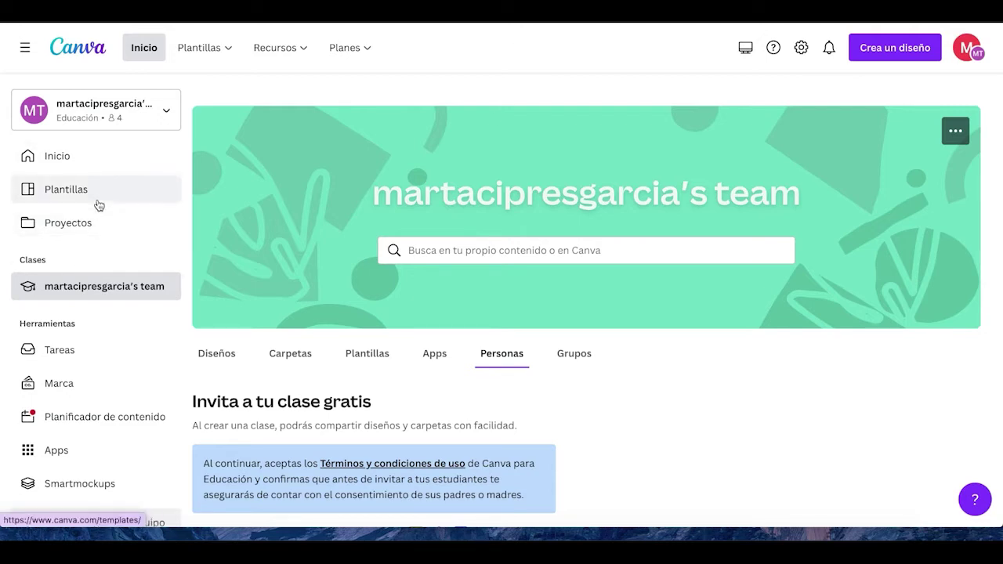
Step: Look over the general template gallery and return to the home page
left_click(143, 48)
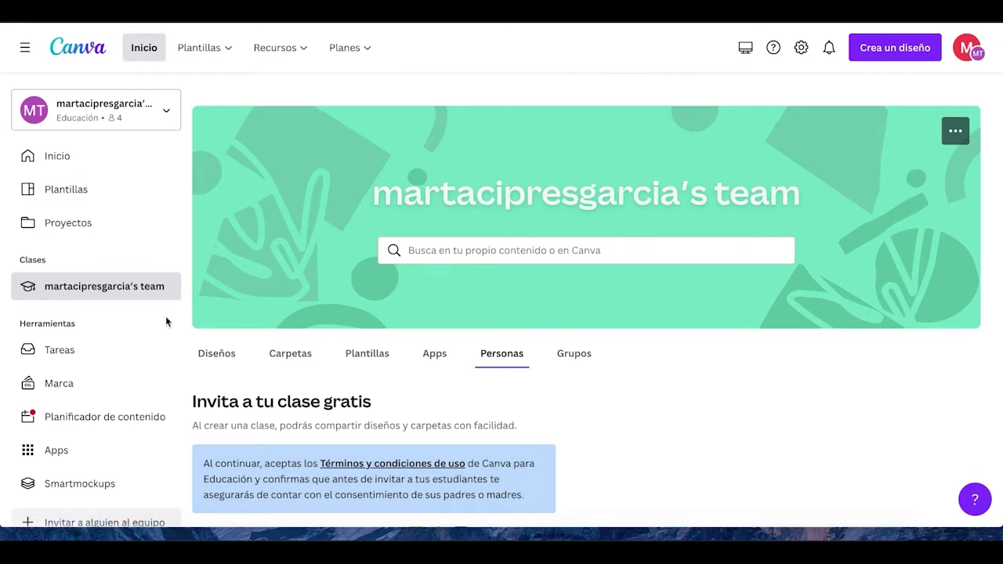
left_click(87, 196)
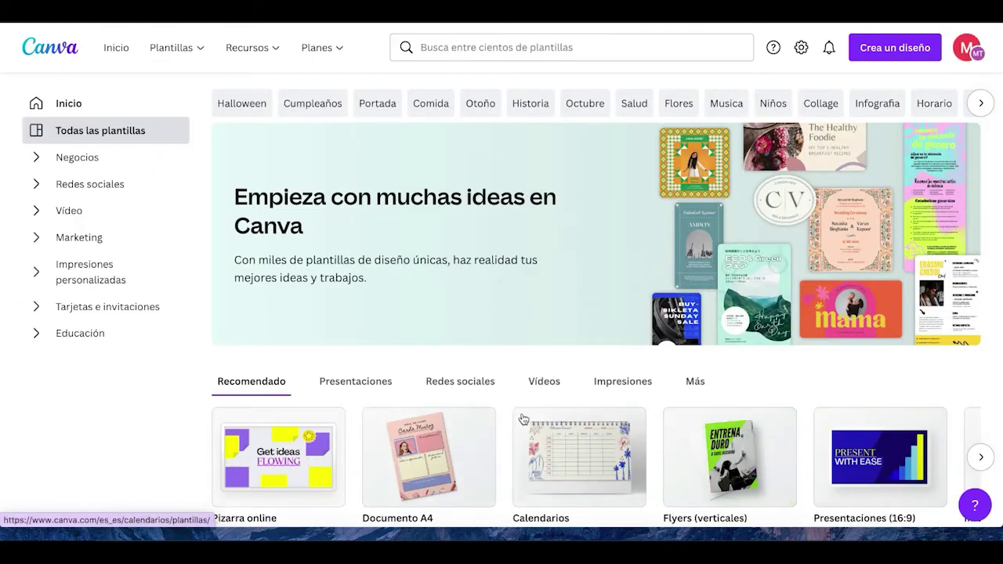
scroll(523, 419, "down", 1)
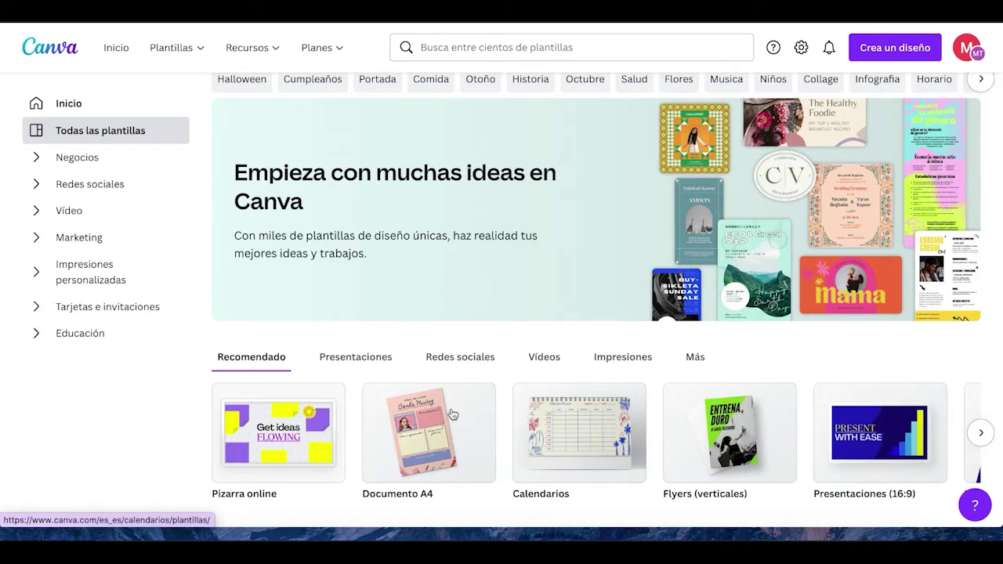
left_click(117, 52)
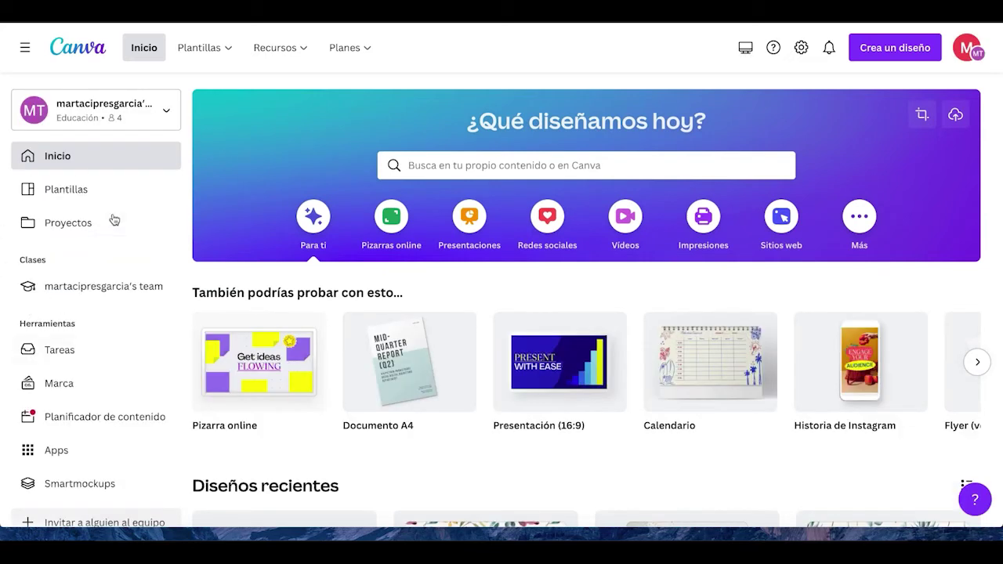
Step: Open the Educación template category and look through the types of educational templates it offers
mouse_move(211, 49)
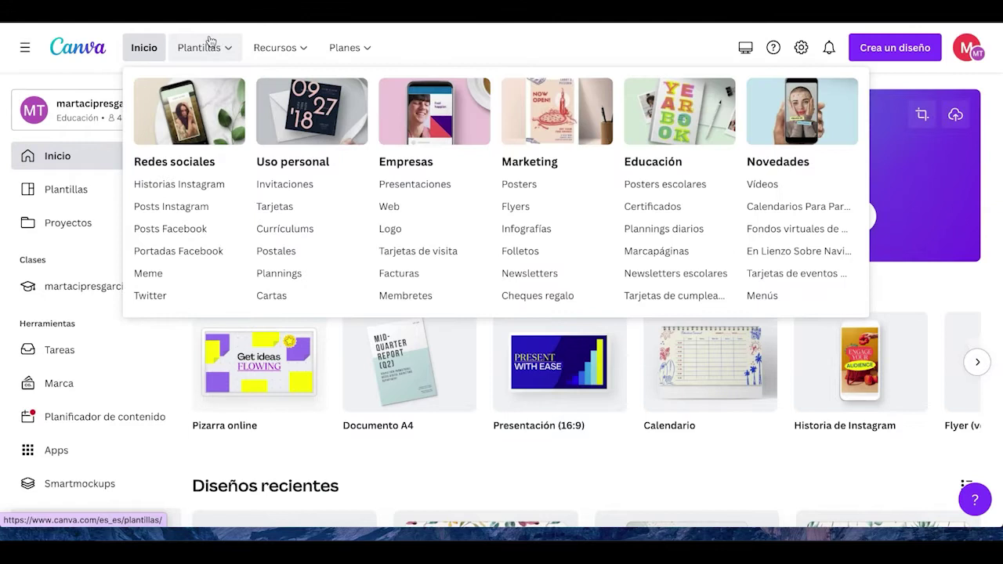
left_click(85, 194)
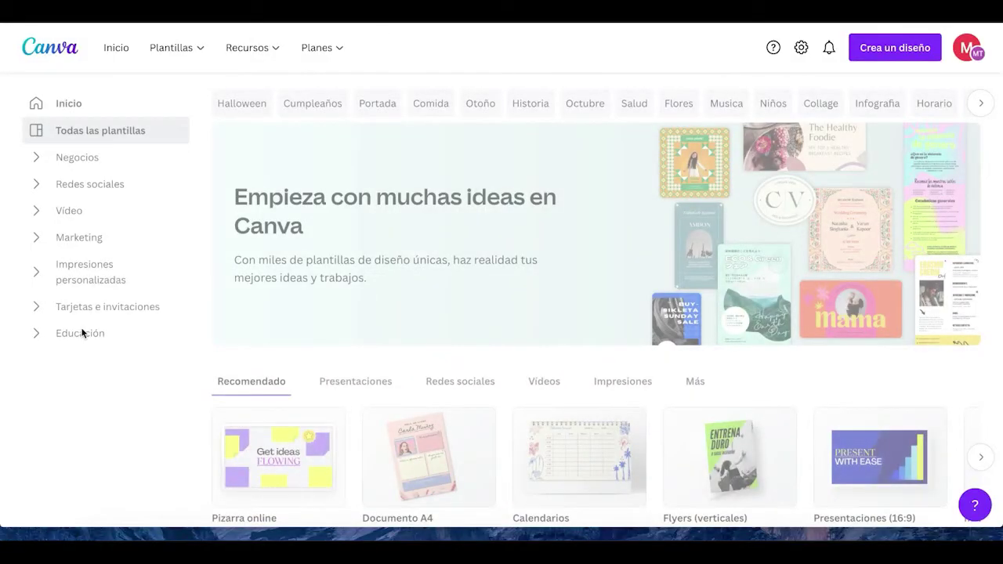
left_click(82, 333)
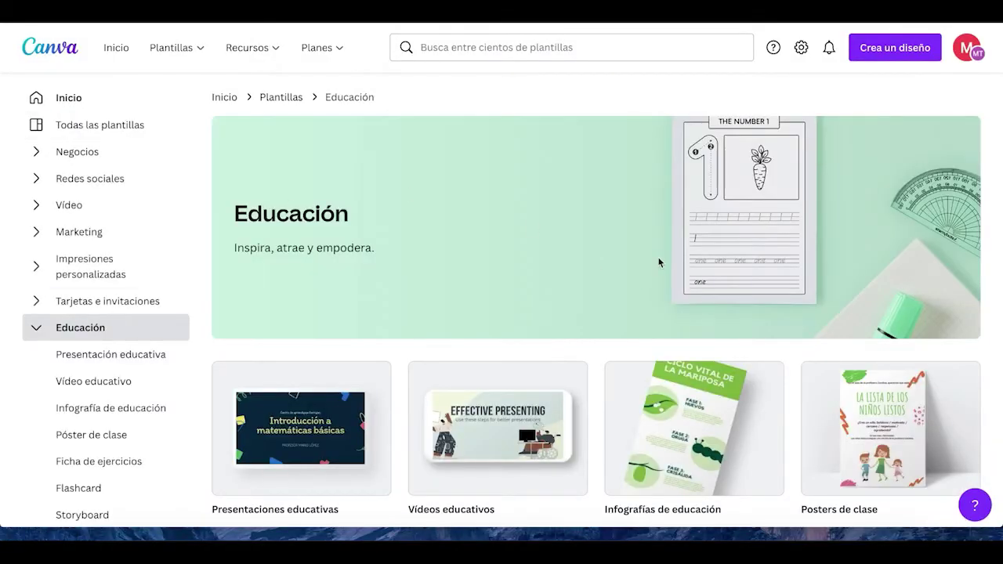
scroll(661, 262, "down", 2)
scroll(659, 263, "down", 2)
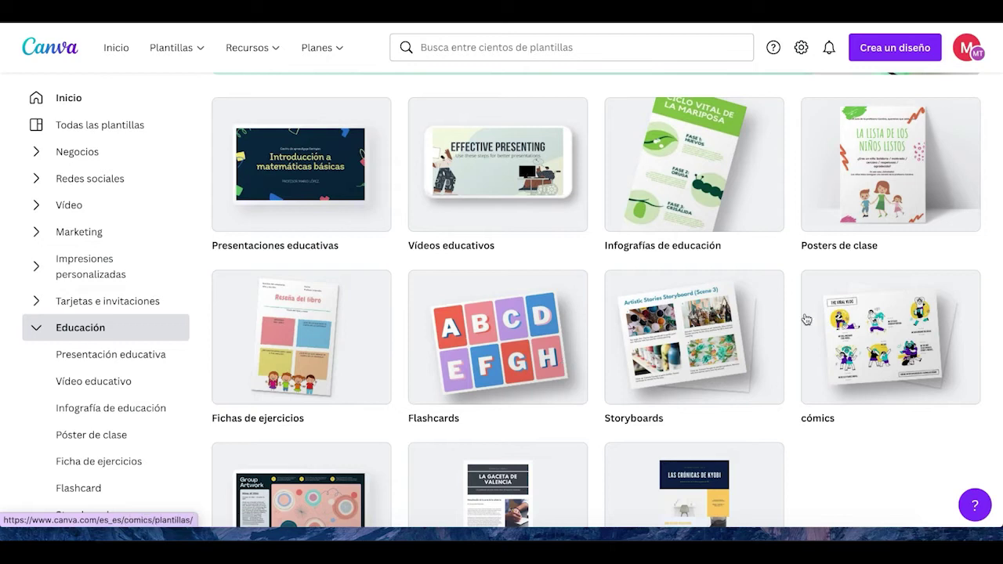
scroll(807, 319, "down", 2)
scroll(781, 363, "down", 3)
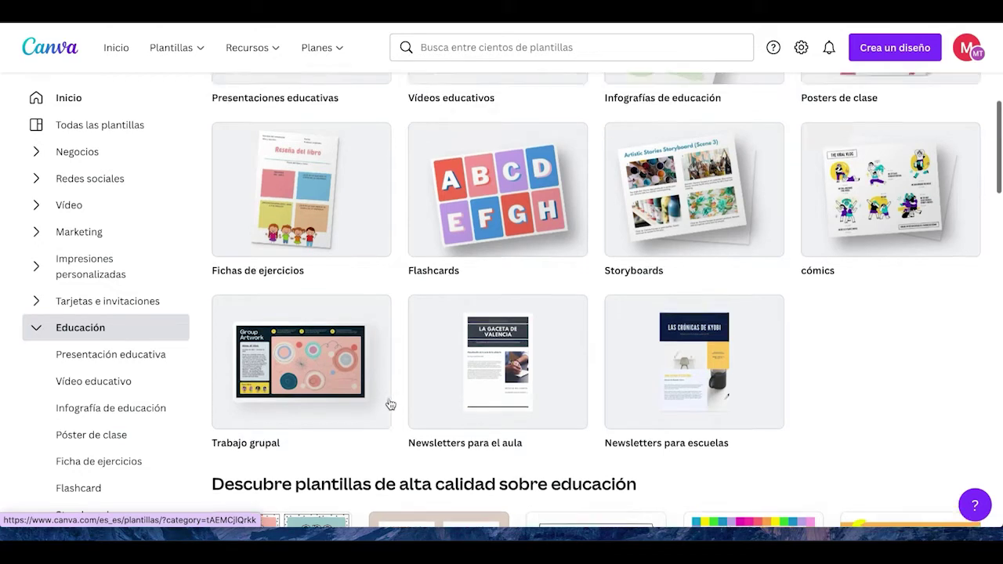
scroll(390, 404, "up", 3)
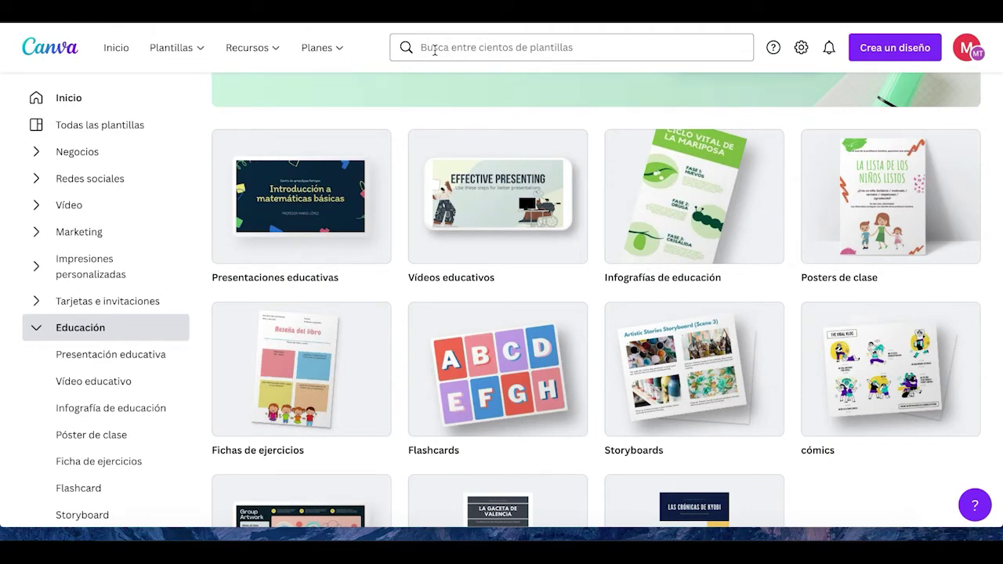
Step: Search the templates for "LESSON PLAN"
left_click(435, 50)
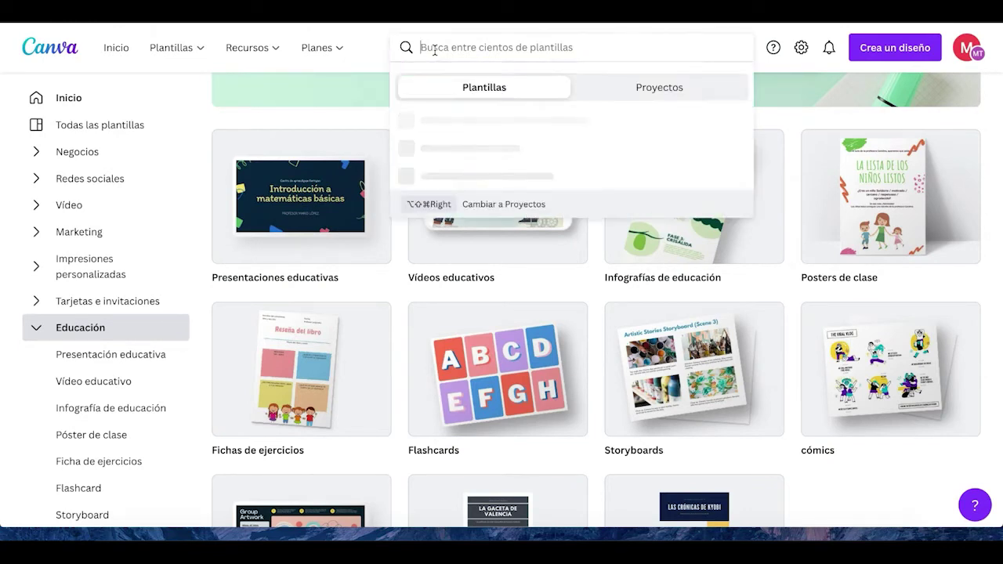
type("LES")
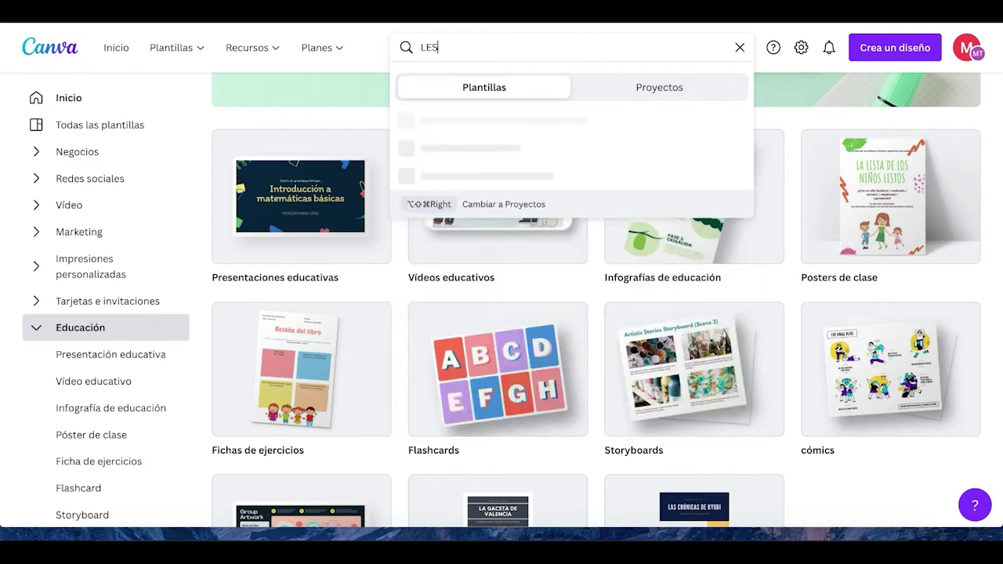
type("SON PLAN")
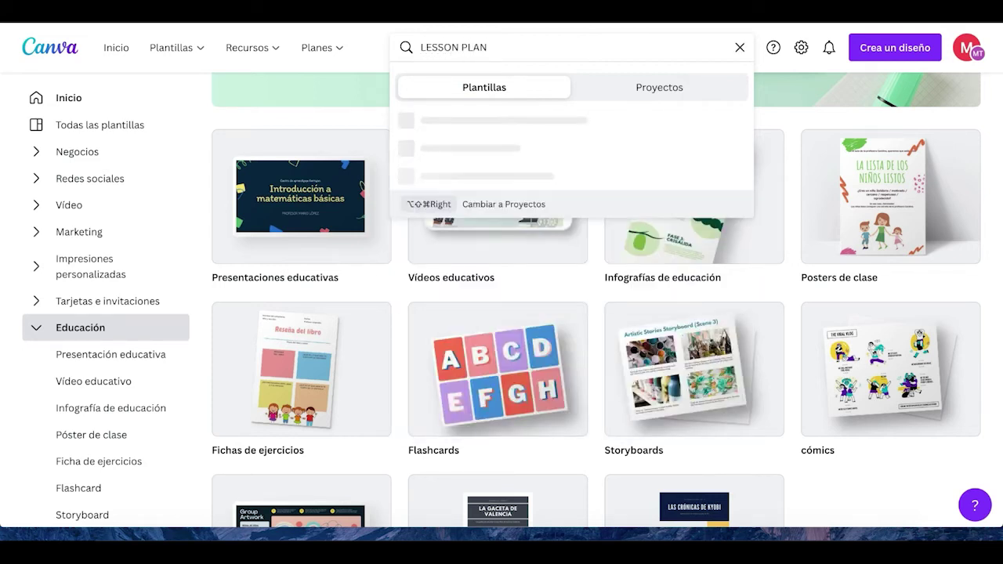
key("Return")
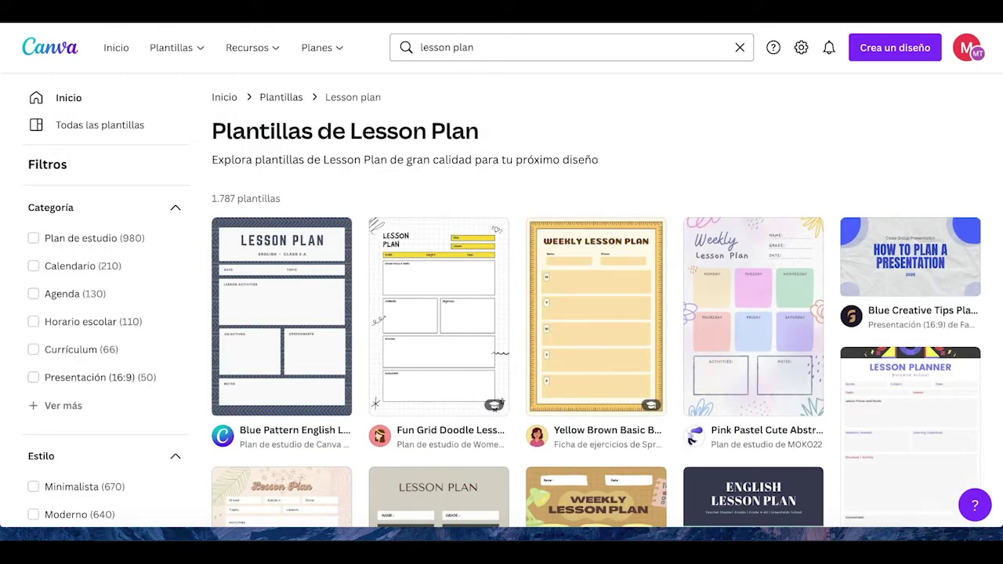
Step: Browse the lesson plan template results to compare their layouts and styles
scroll(415, 253, "down", 3)
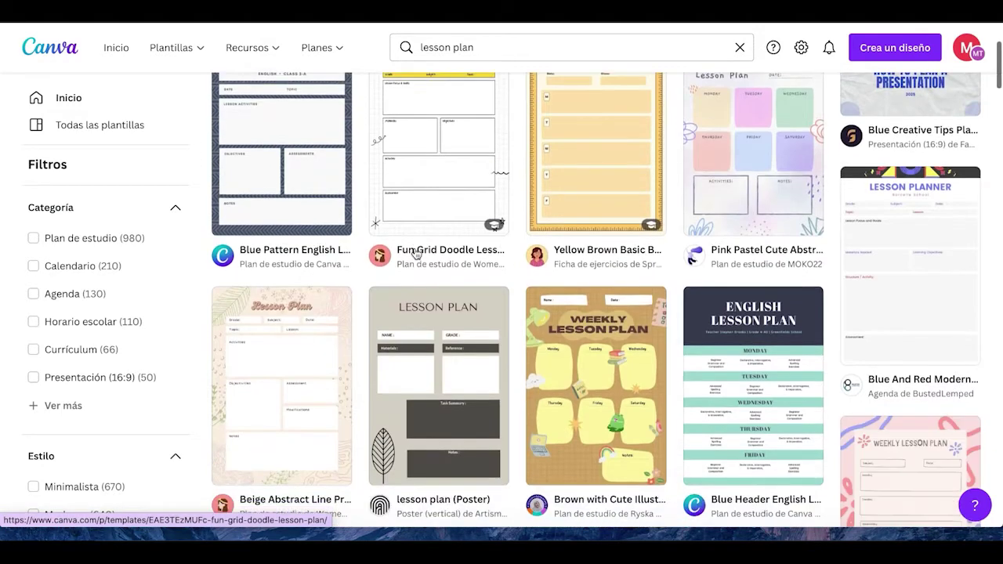
scroll(415, 252, "down", 3)
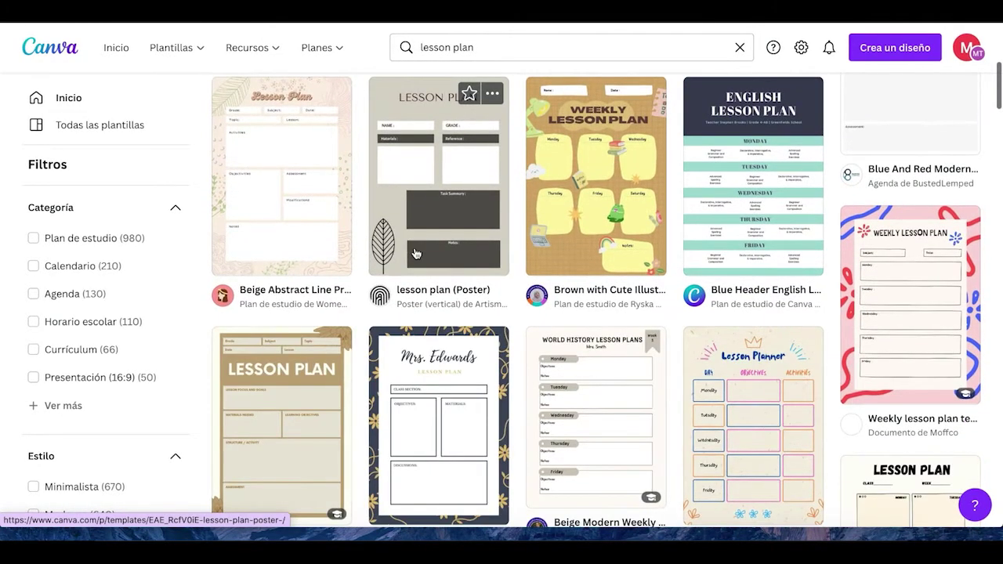
scroll(415, 252, "down", 3)
scroll(415, 253, "down", 6)
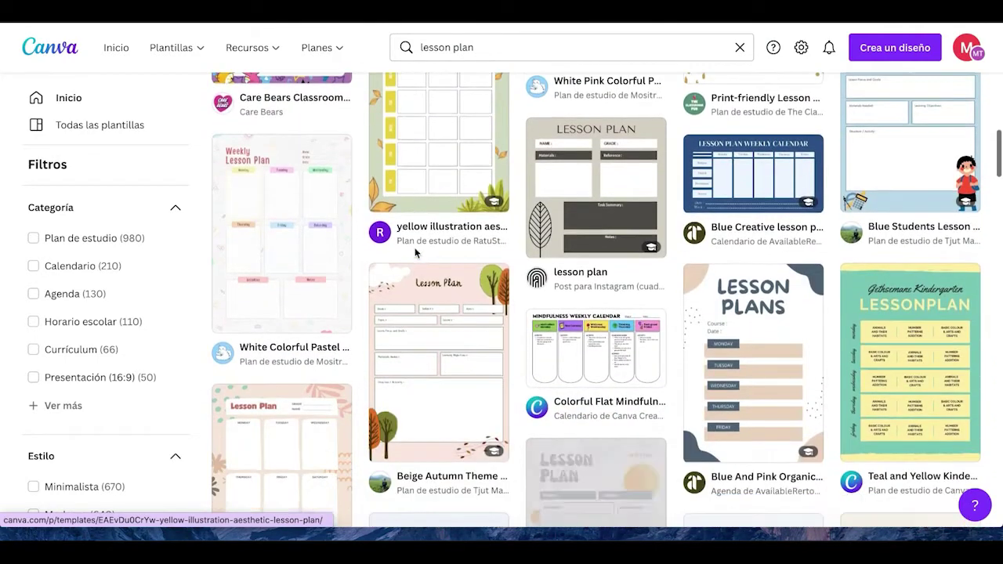
scroll(415, 253, "down", 3)
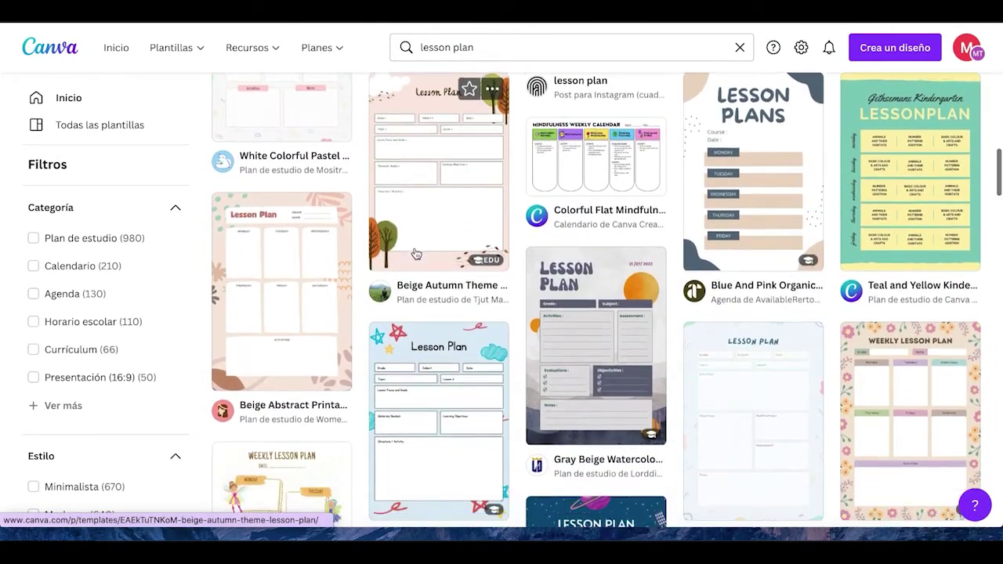
scroll(416, 254, "down", 4)
scroll(416, 253, "down", 2)
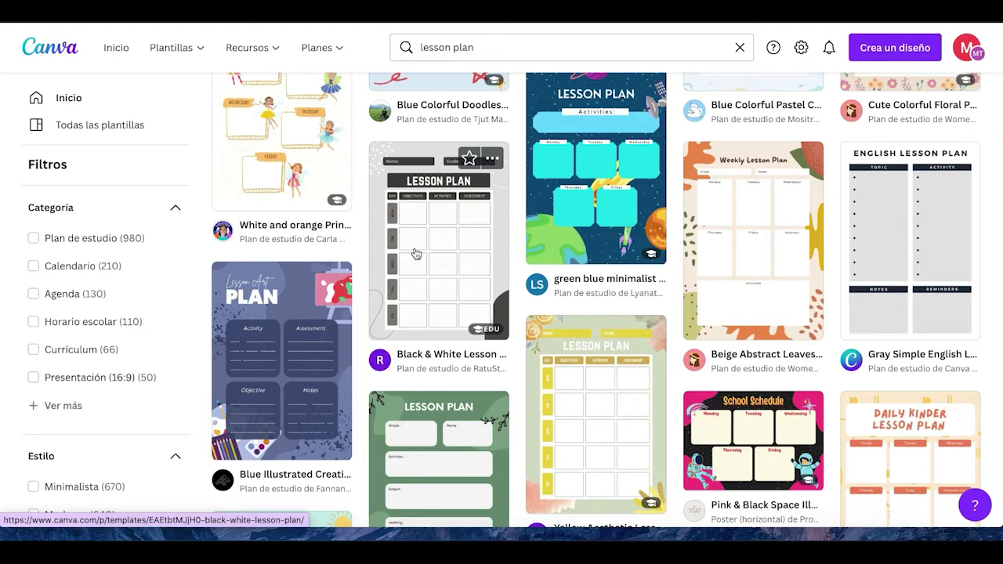
scroll(416, 253, "down", 3)
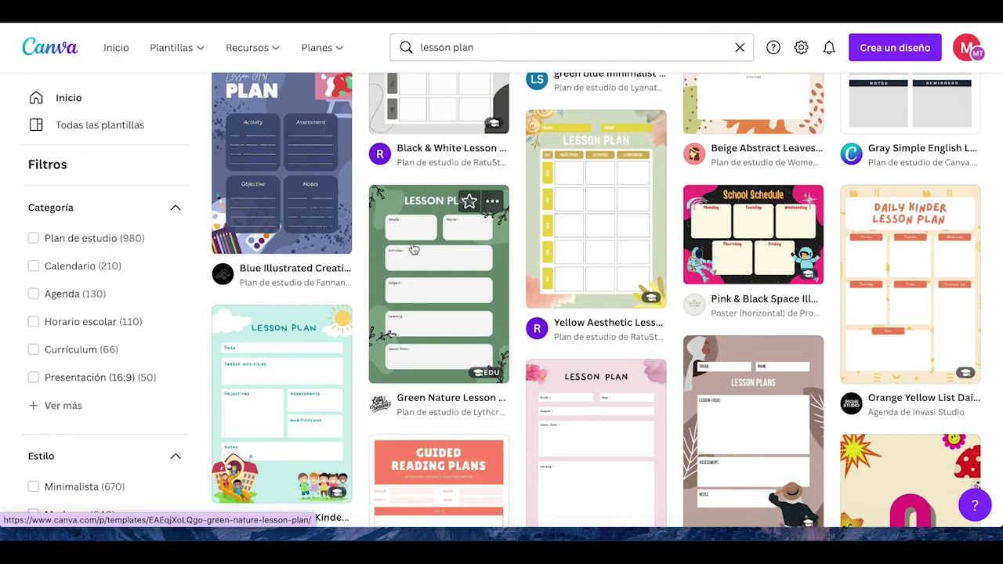
scroll(416, 253, "down", 2)
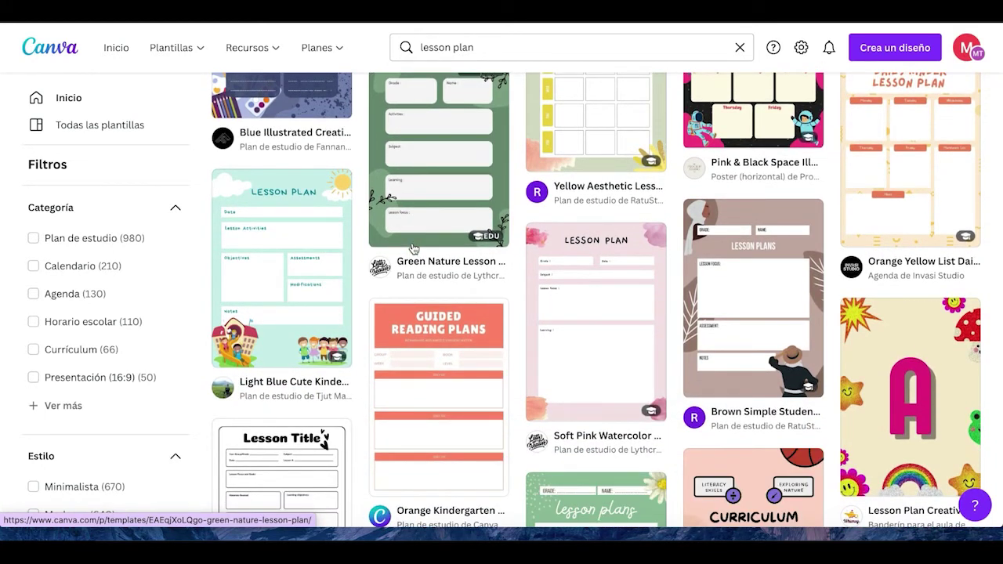
scroll(413, 249, "up", 4)
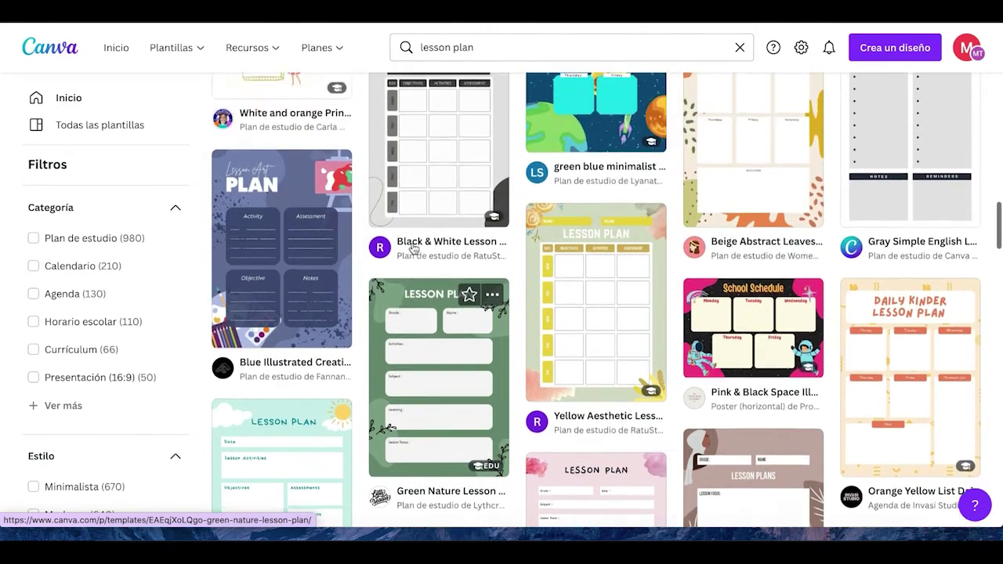
scroll(413, 250, "up", 5)
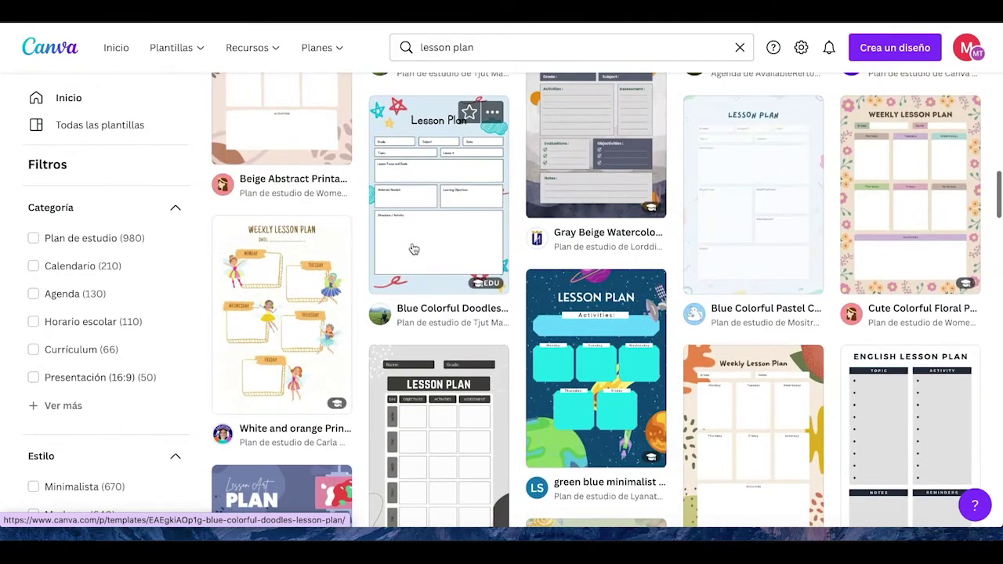
scroll(413, 249, "up", 1)
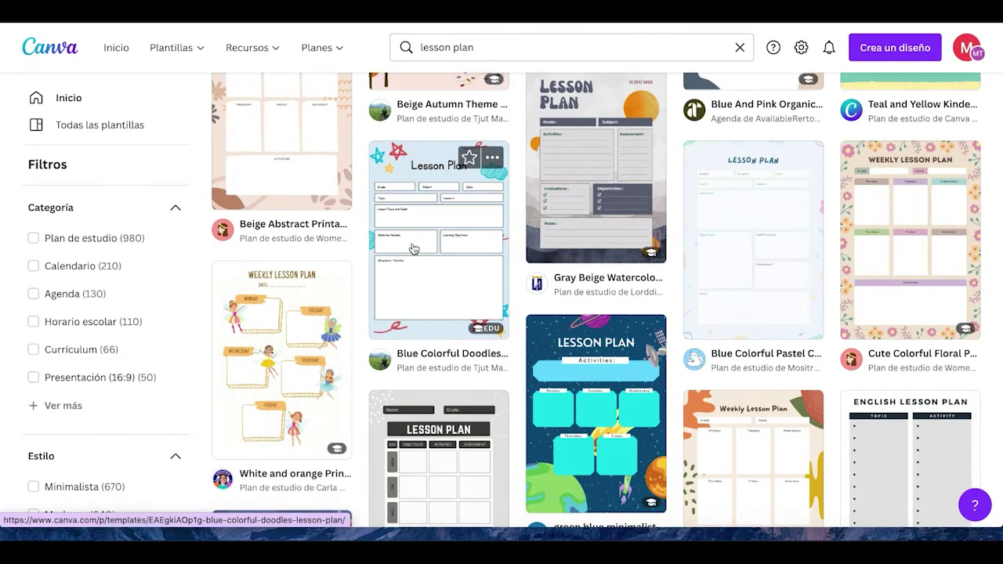
scroll(413, 249, "up", 8)
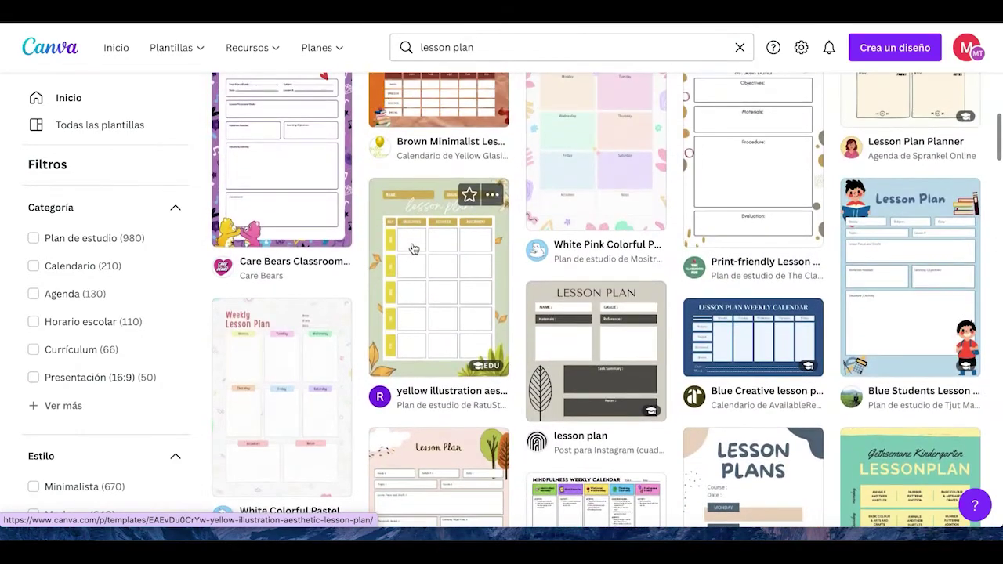
scroll(413, 250, "up", 10)
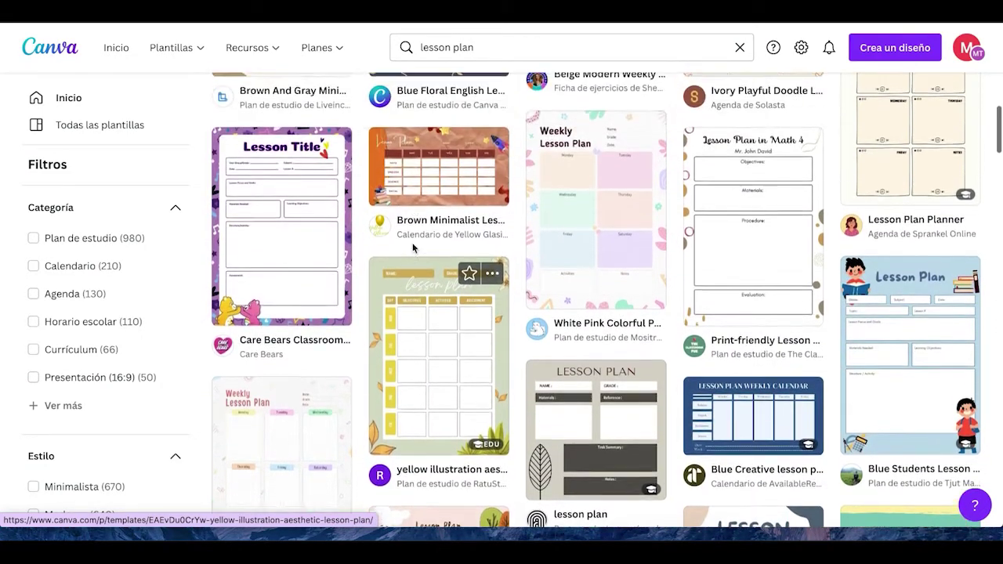
scroll(413, 249, "up", 3)
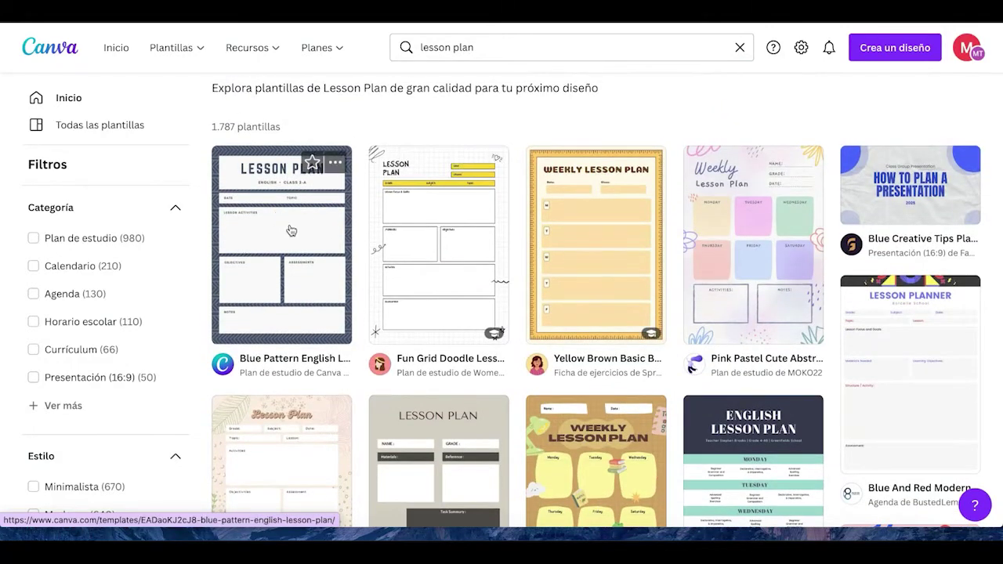
Step: Start a design from the Blue Pattern English Lesson Plan template and replace its title with "LA CÉLULA"
left_click(290, 227)
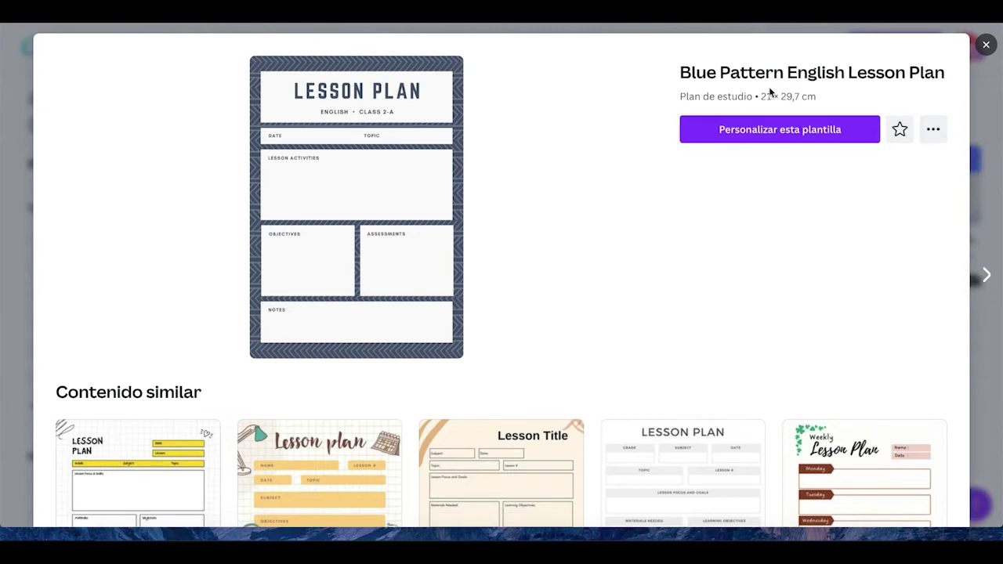
left_click(756, 138)
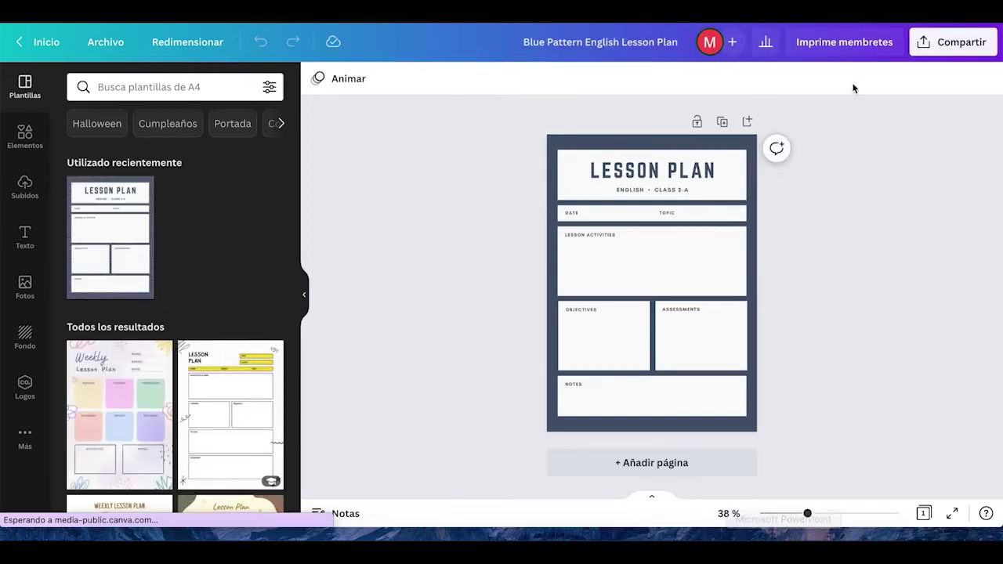
left_click(608, 178)
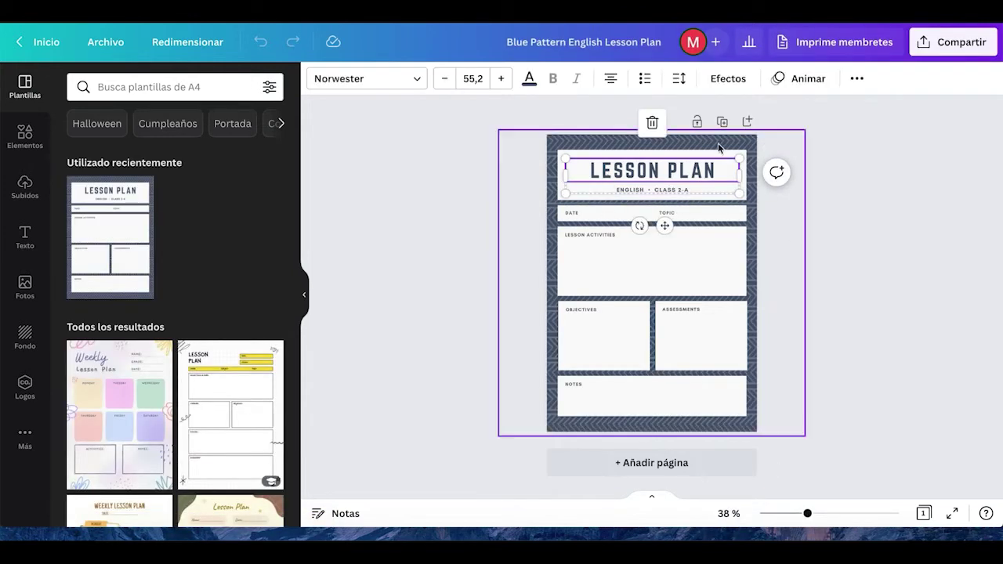
double_click(709, 166)
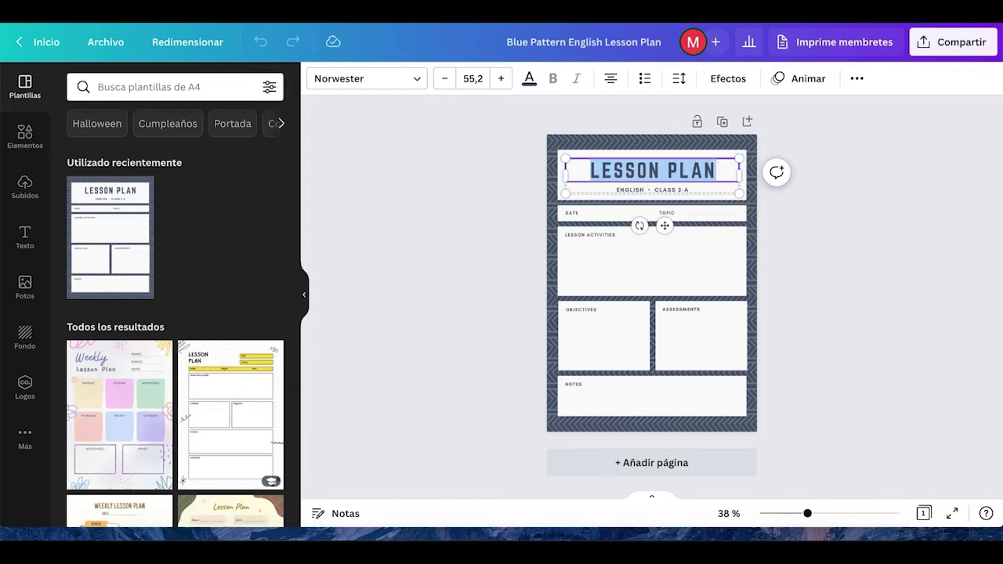
type("LA CÉLULA")
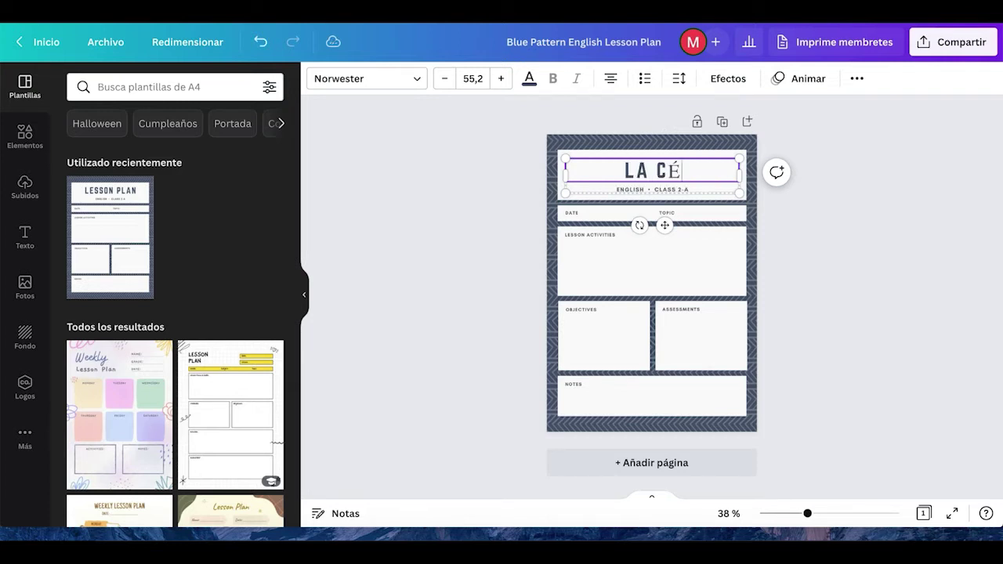
Step: Replace the "LESSON ACTIVITIES" text with the bulleted line "TALLER CIENTÍFICO: DIBUJA UNA CELULA Y SUS PARTES"
left_click(584, 212)
left_click(597, 233)
double_click(619, 235)
type("- TALLE")
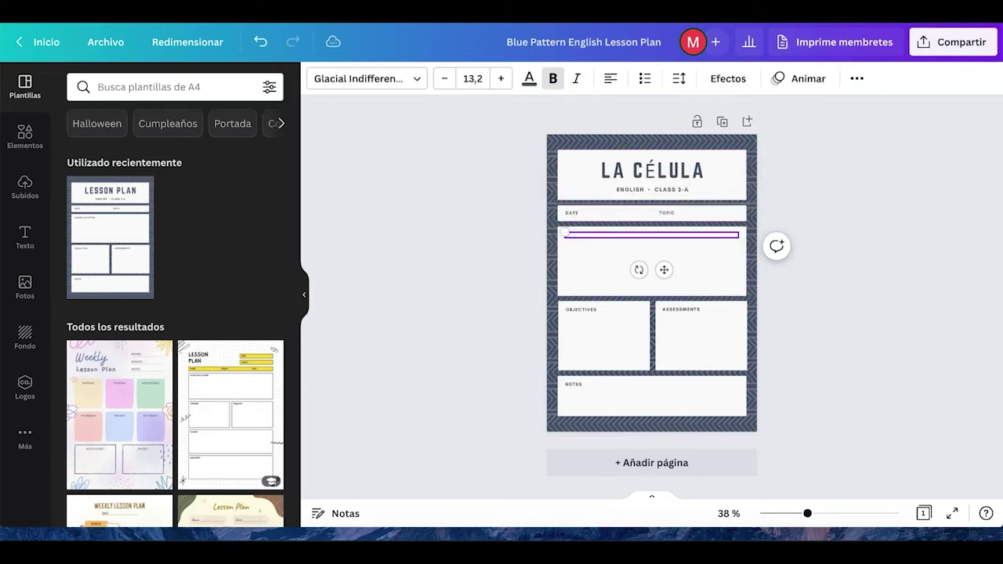
type("R CIENTÍFICO")
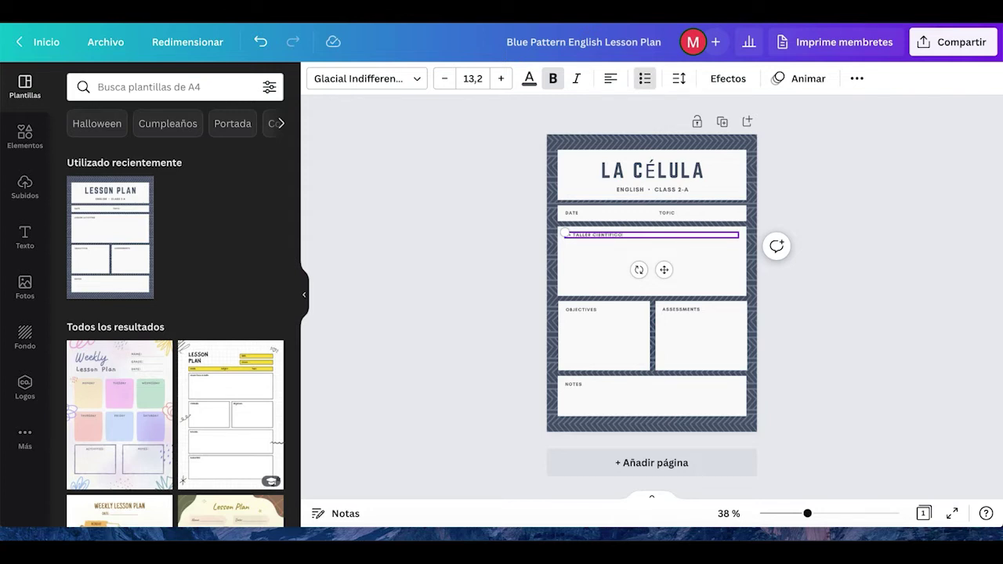
type(": LABUJA UNA CELULA Y SUS PARTES")
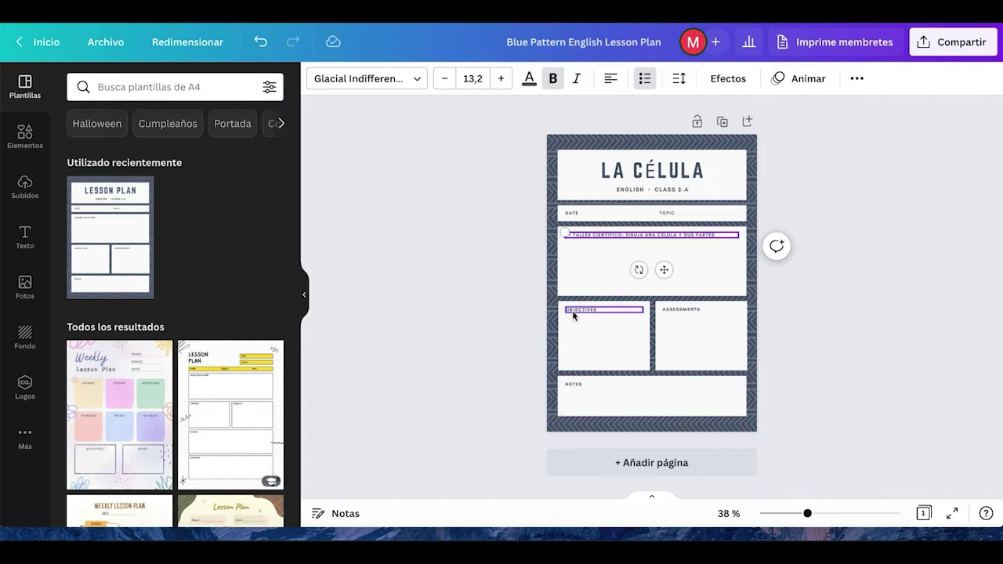
Step: Replace the headings "OBJECTIVES", "ASSESSMENTS" and "NOTES" with "FUNCIONES", "TIPOS" and "PALABRAS CLAVE"
left_click(581, 309)
double_click(599, 309)
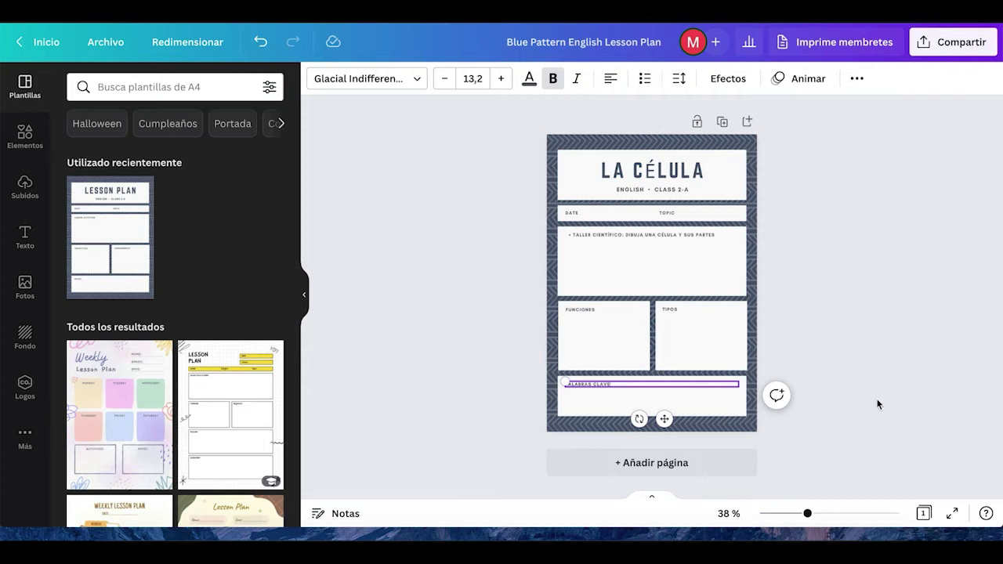
Step: Share the lesson plan with the whole team, giving it the "Ver y editar" permission
left_click(718, 45)
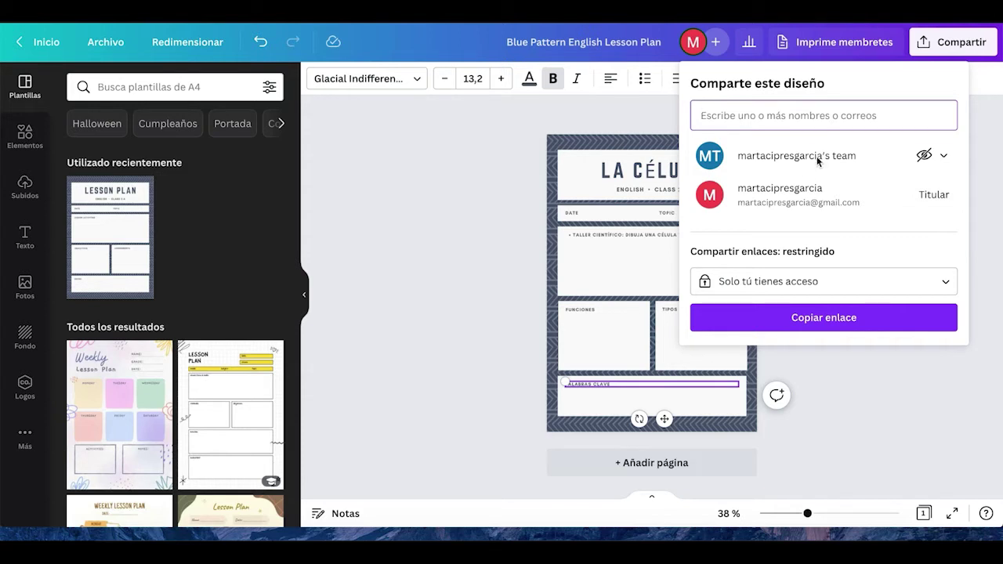
left_click(943, 157)
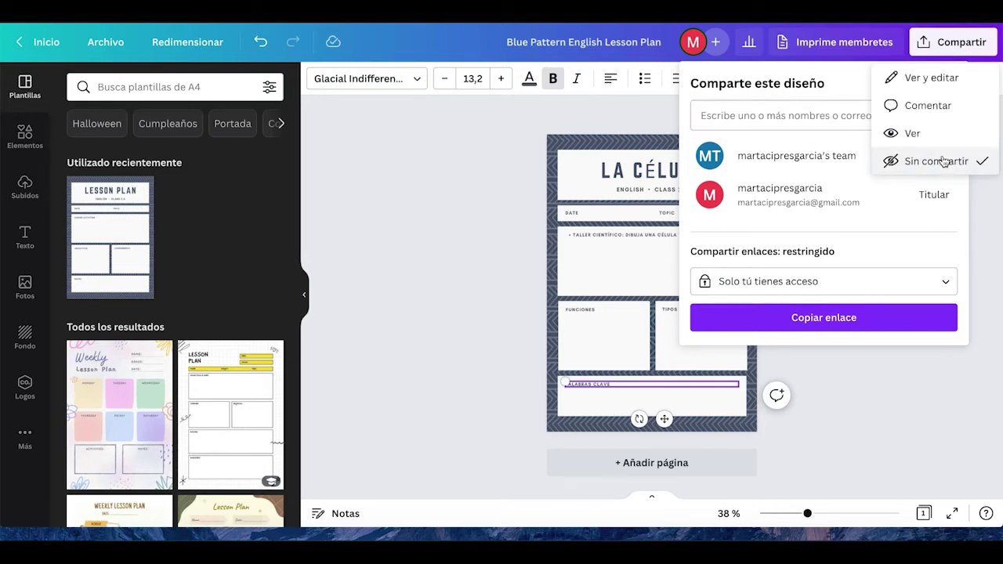
left_click(917, 87)
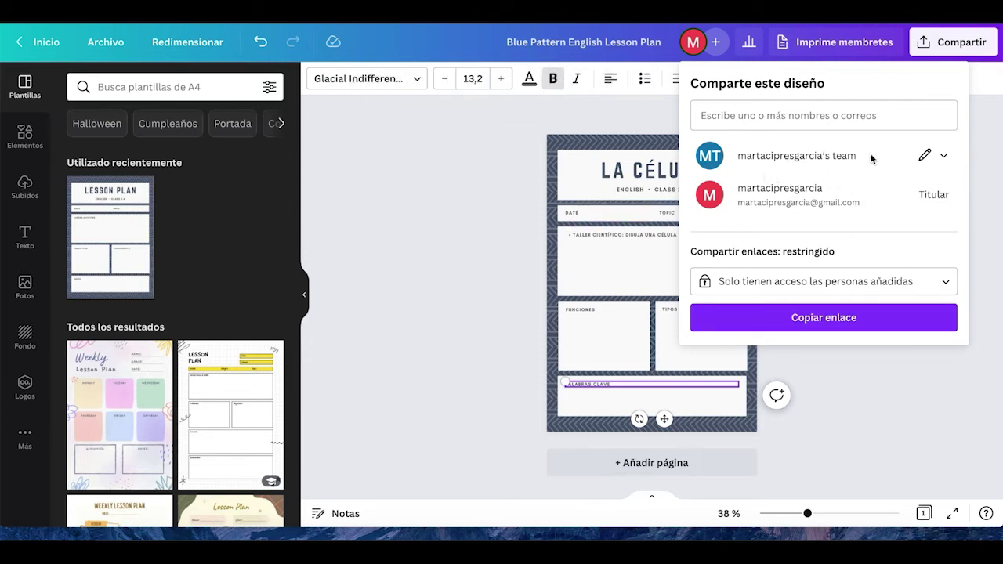
left_click(946, 159)
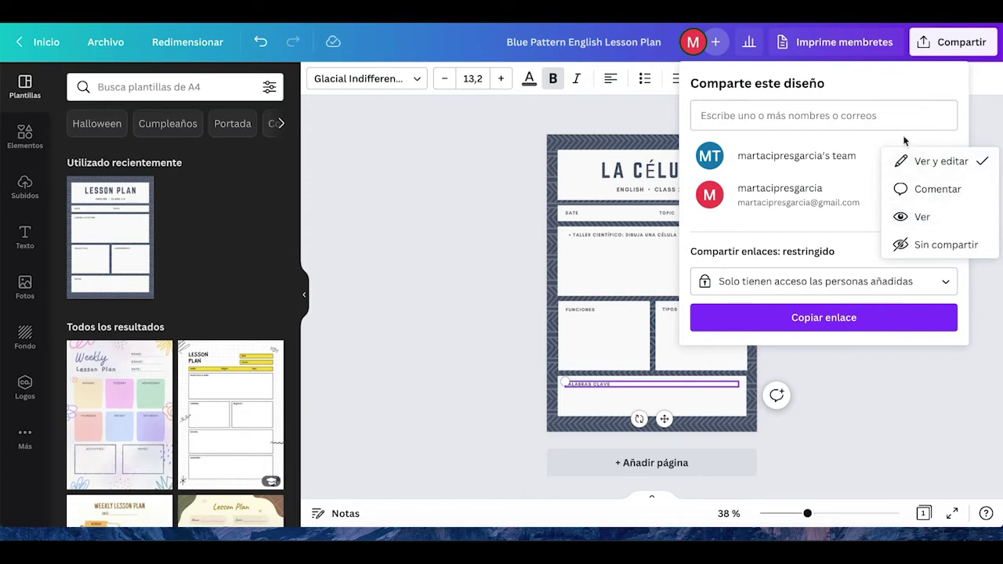
left_click(850, 285)
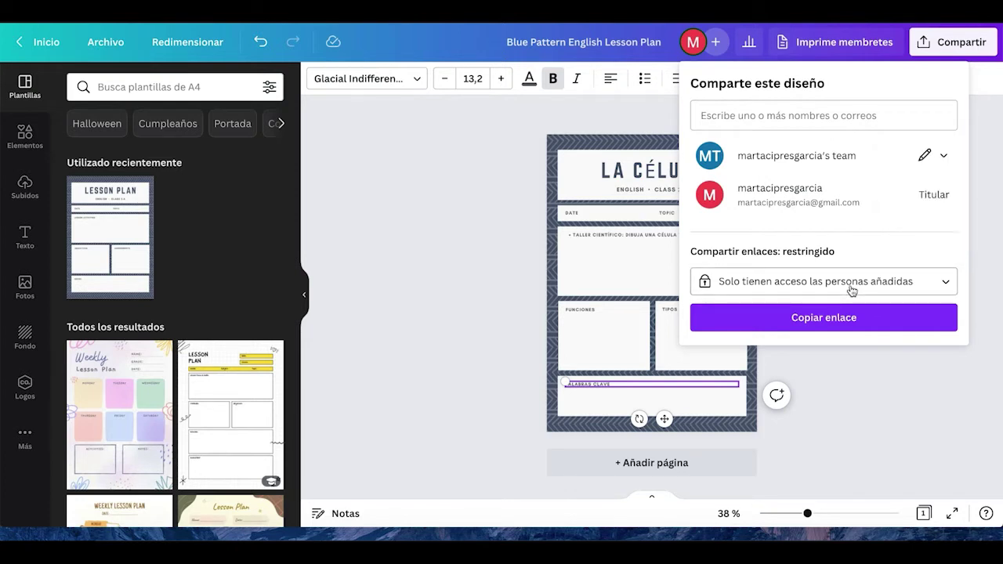
Step: Set the lesson plan's link access to "Cualquier persona que tenga el enlace" with the "Ver y editar" permission
left_click(947, 284)
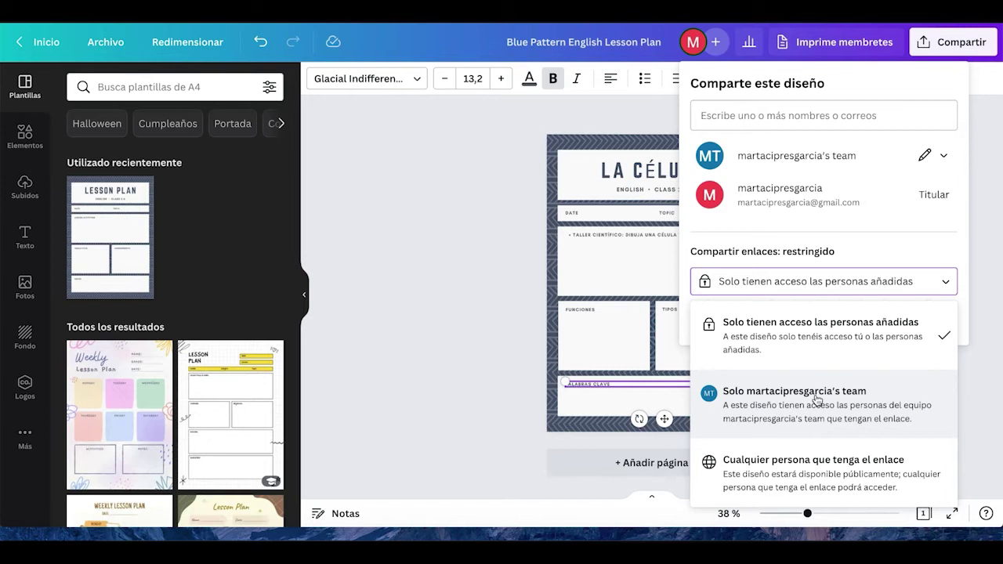
left_click(733, 479)
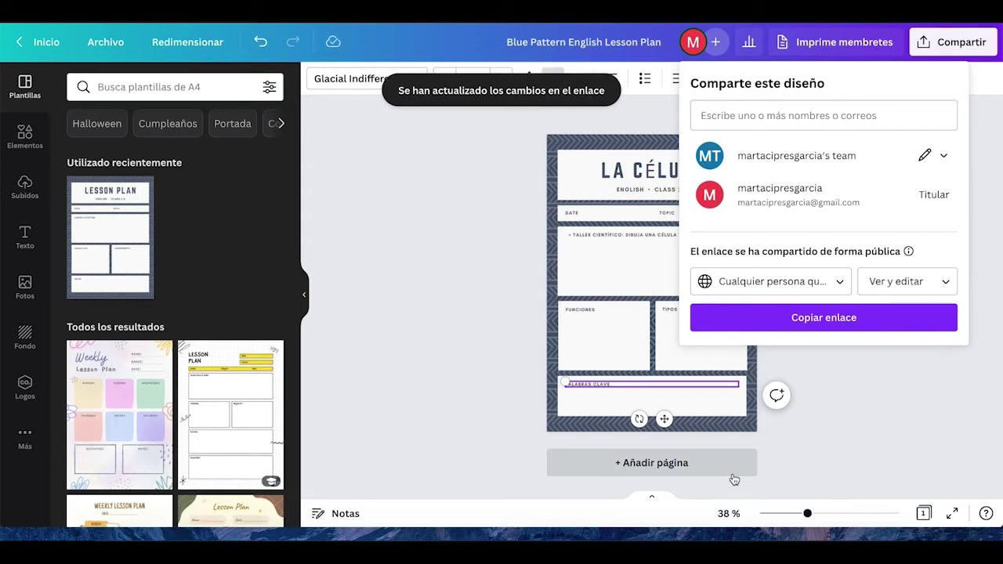
left_click(945, 282)
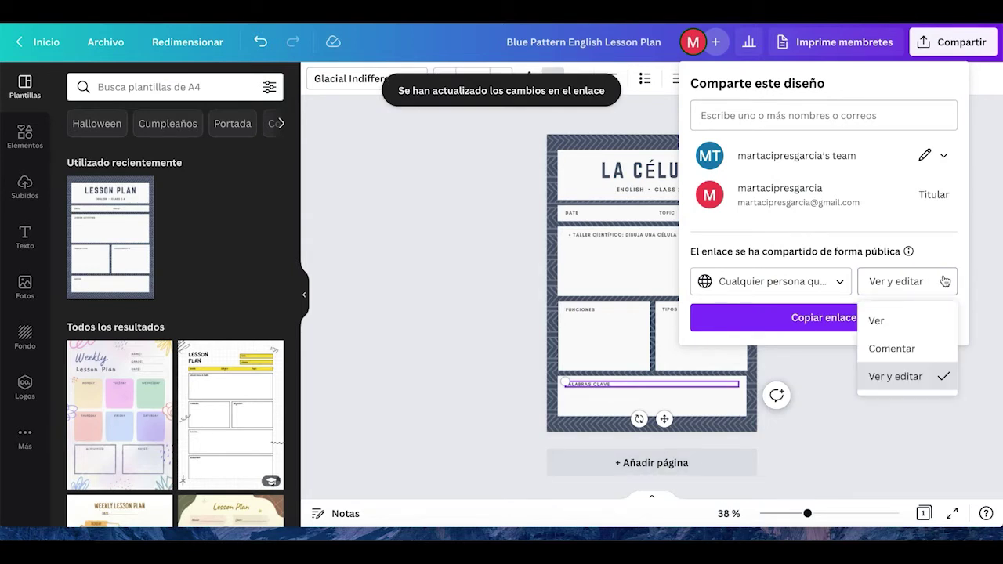
left_click(409, 298)
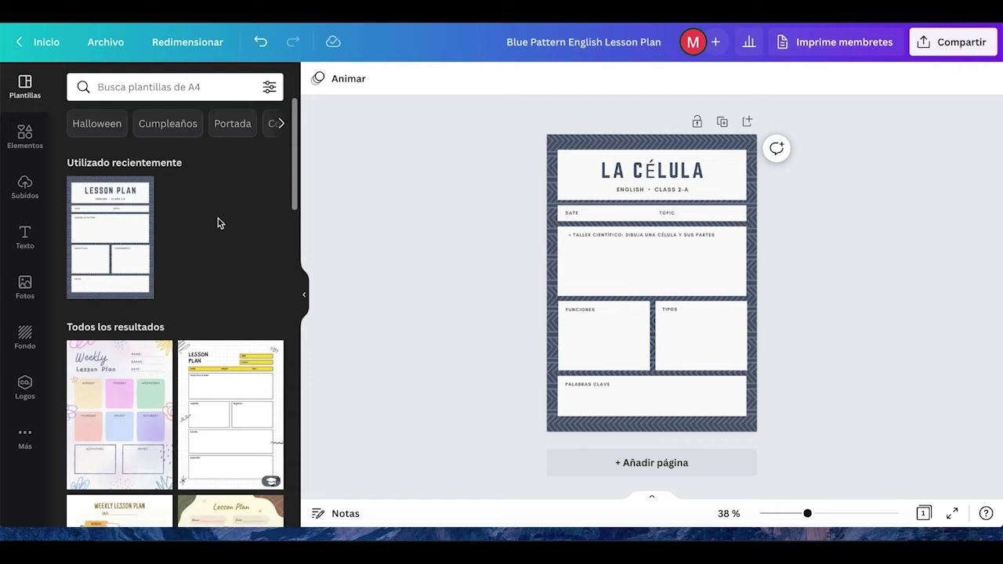
Step: Return to the home page and search the templates for "WORKSHEET"
left_click(43, 41)
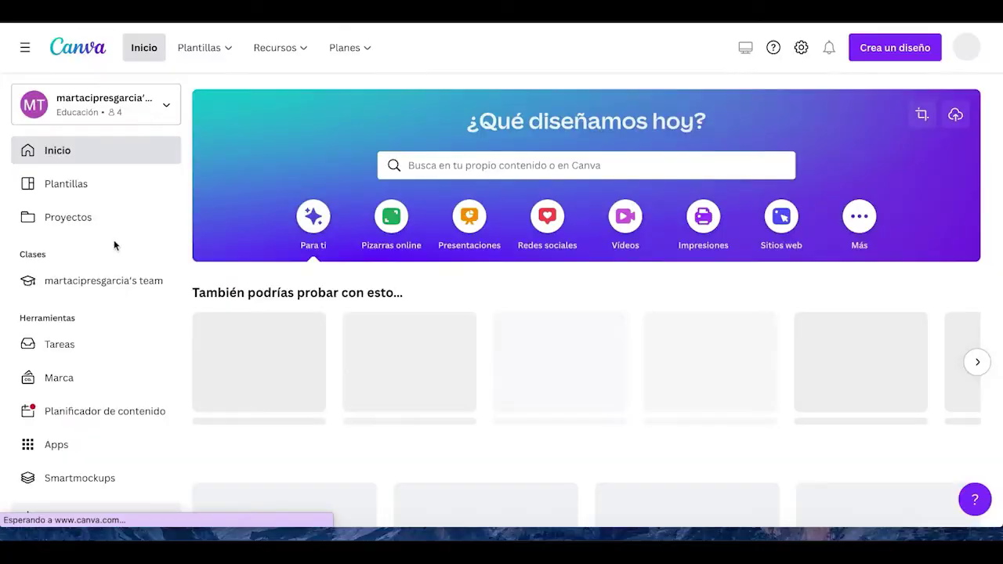
scroll(113, 246, "down", 1)
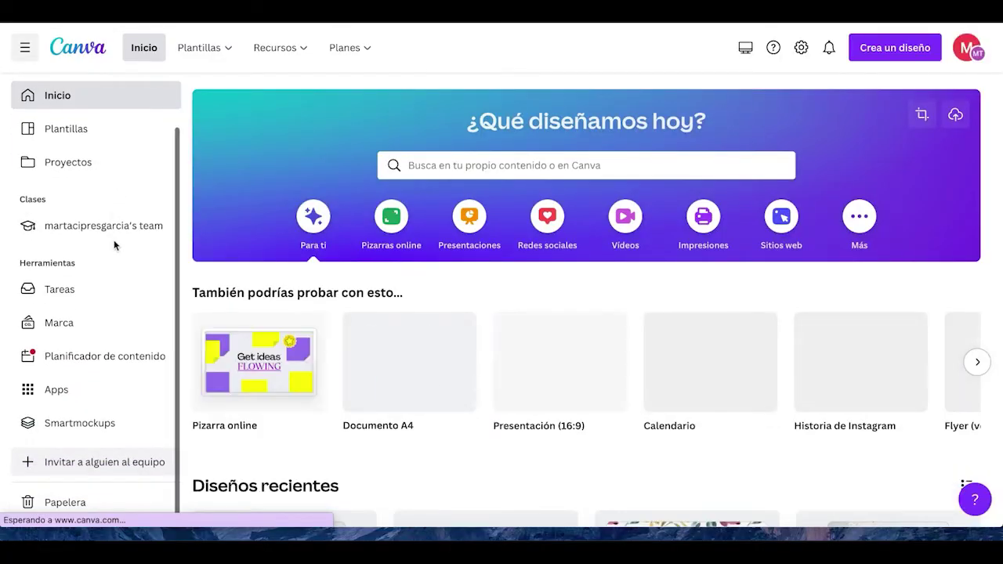
scroll(114, 243, "up", 1)
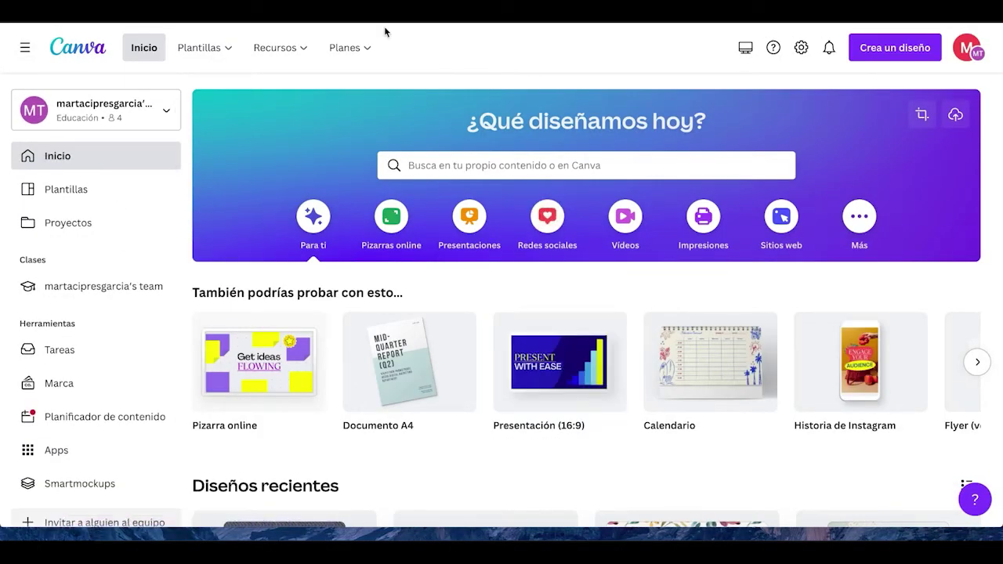
left_click(471, 164)
type("WORKSHEET")
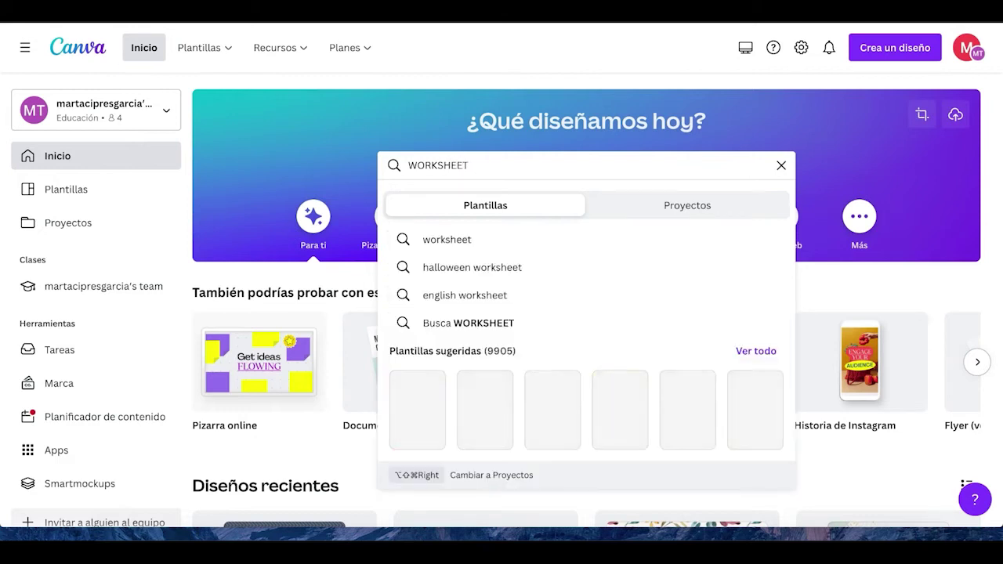
key("Return")
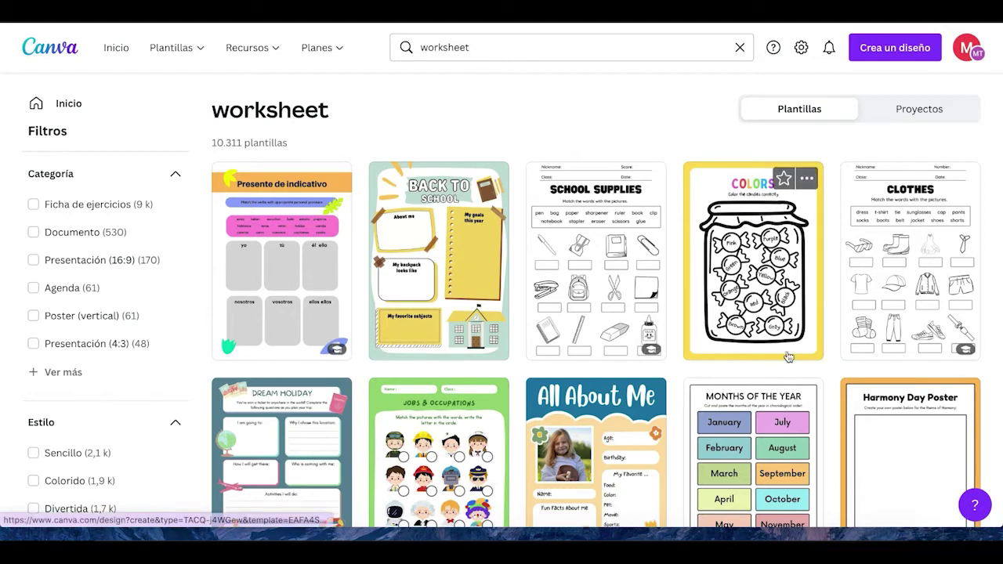
Step: Browse the worksheet templates and start a design from the "What Gives Light?" worksheet
scroll(617, 271, "down", 3)
scroll(596, 282, "down", 3)
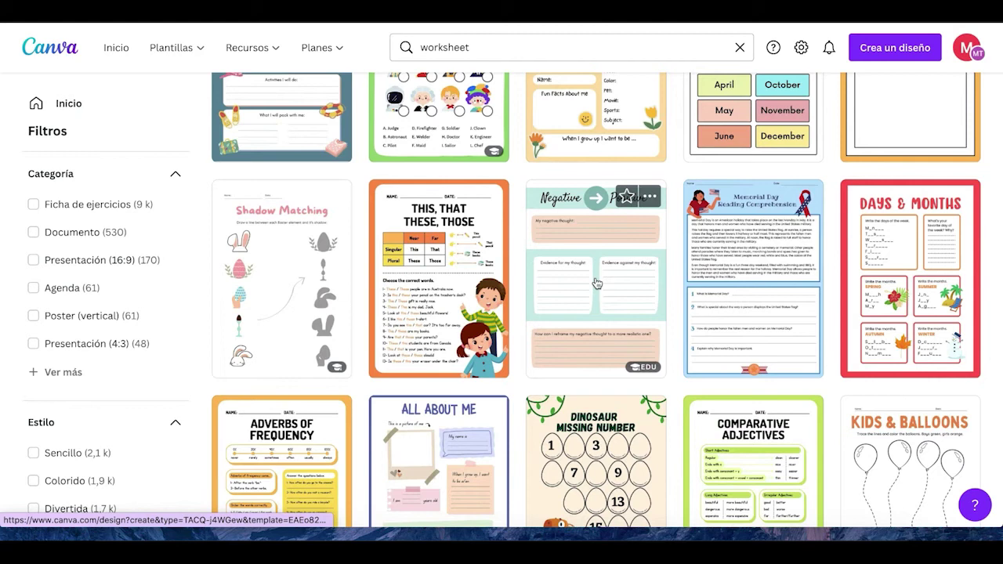
scroll(597, 284, "down", 3)
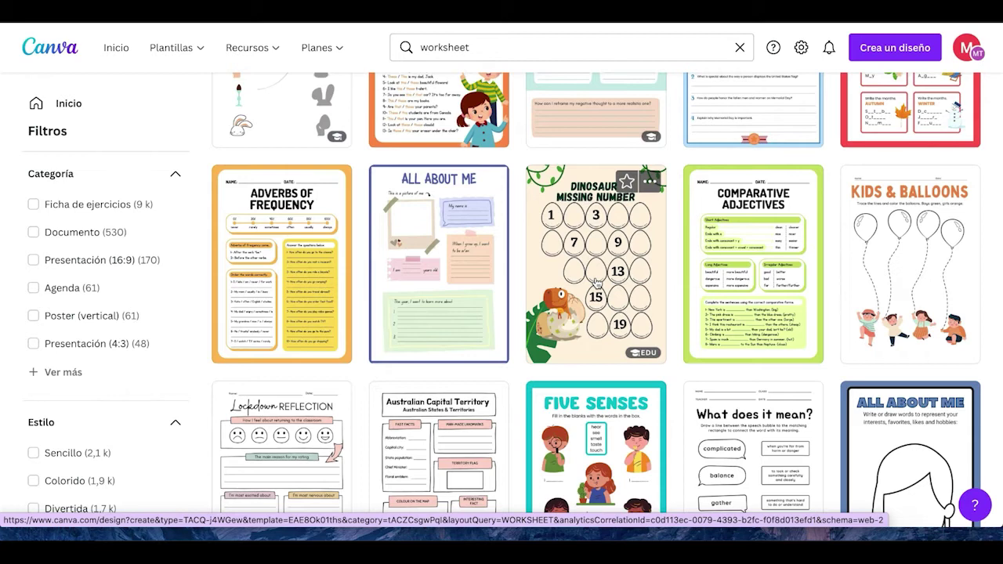
scroll(597, 282, "down", 2)
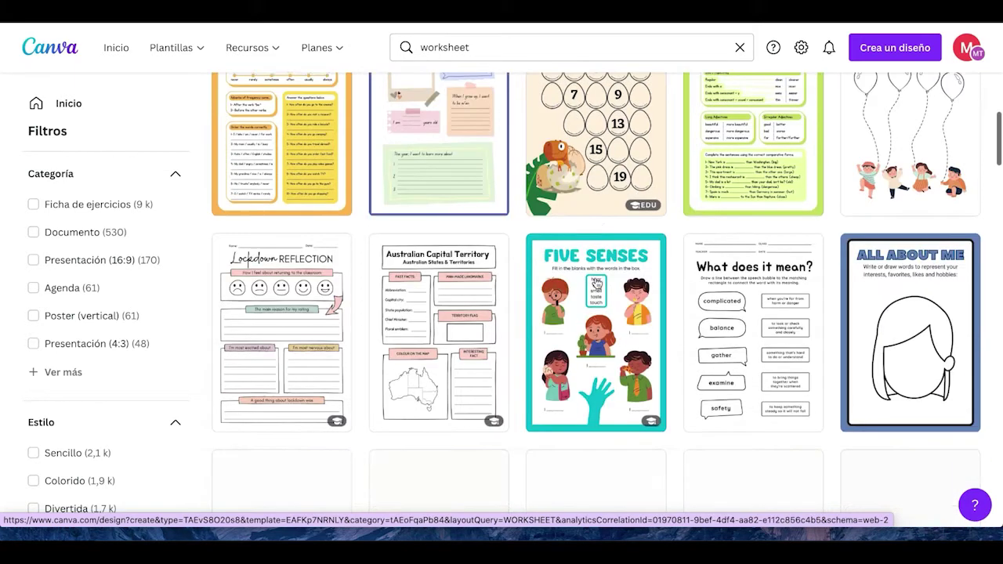
scroll(603, 274, "down", 3)
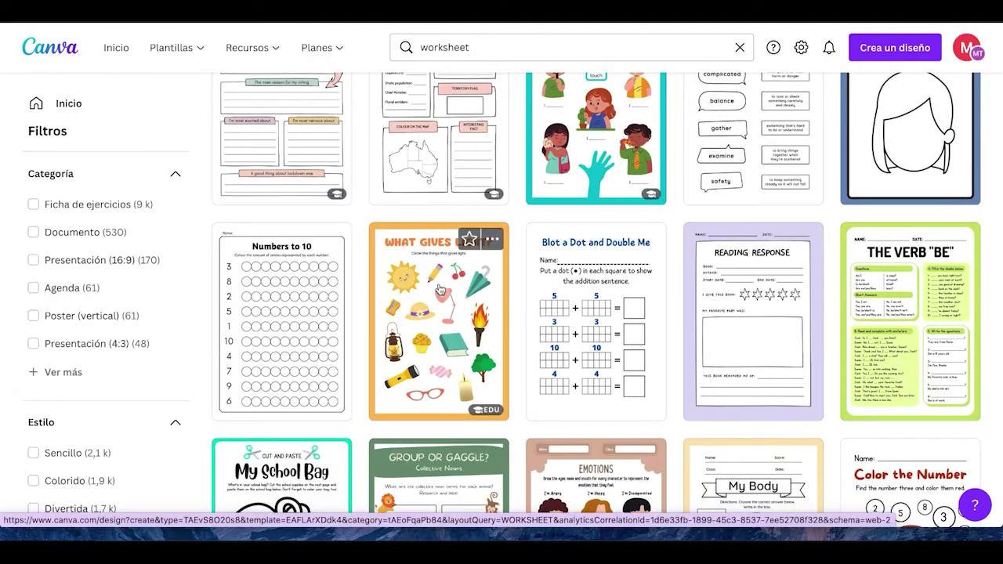
left_click(437, 316)
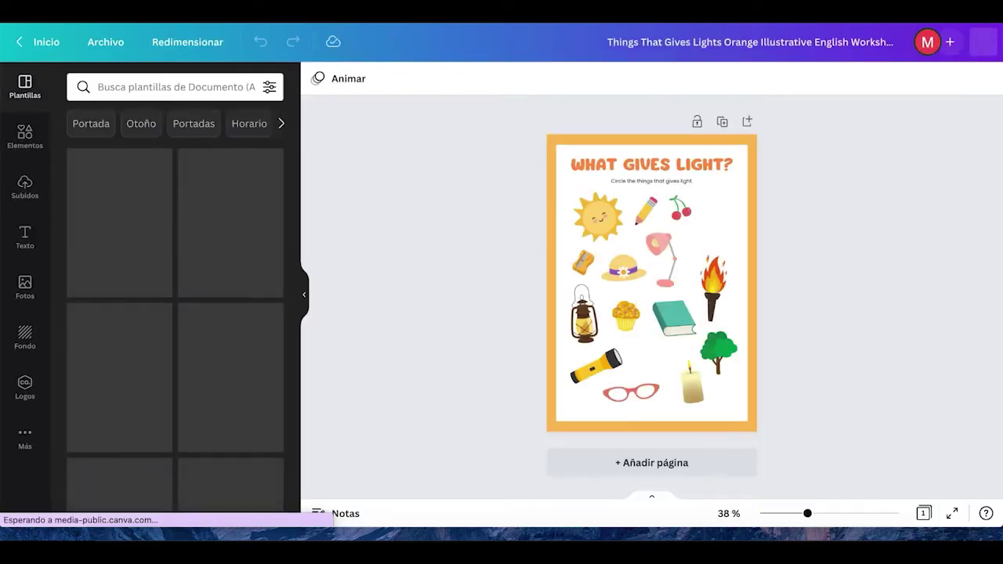
Step: Replace the worksheet's title with "¿QUÉ DA LUZ?" and its instruction line with "RODEA CON UN ROTULADOR AMARILLO"
left_click(703, 166)
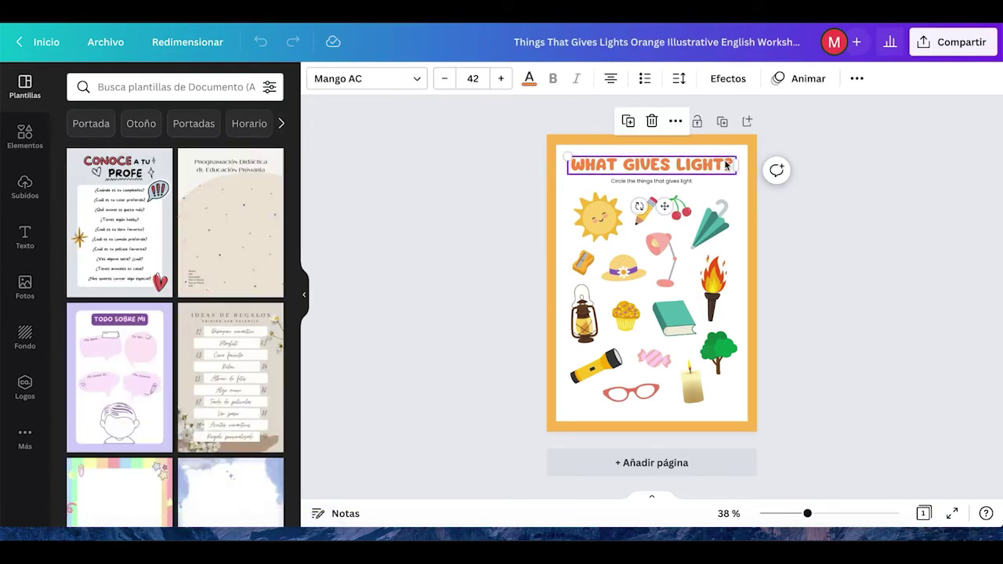
double_click(703, 166)
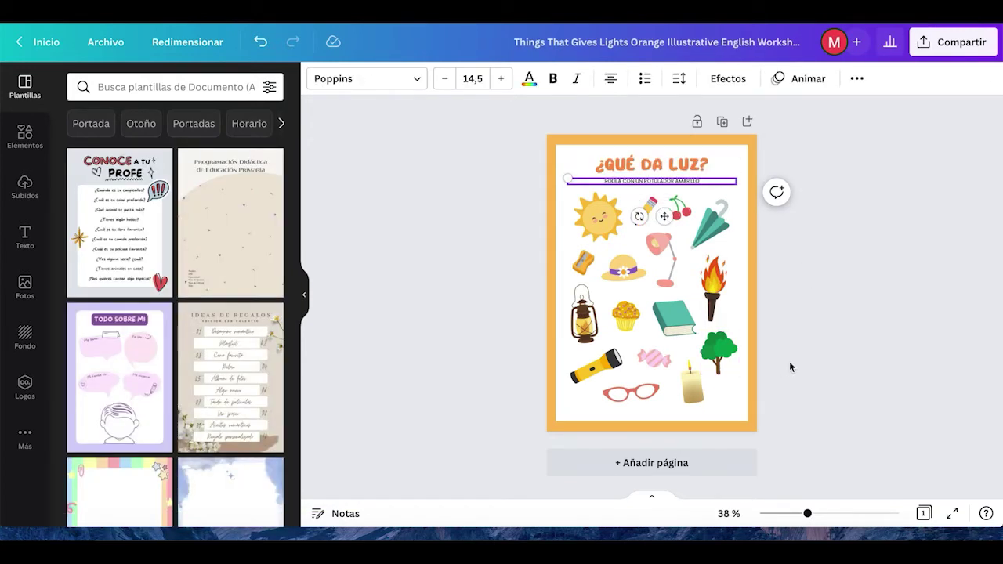
left_click(791, 369)
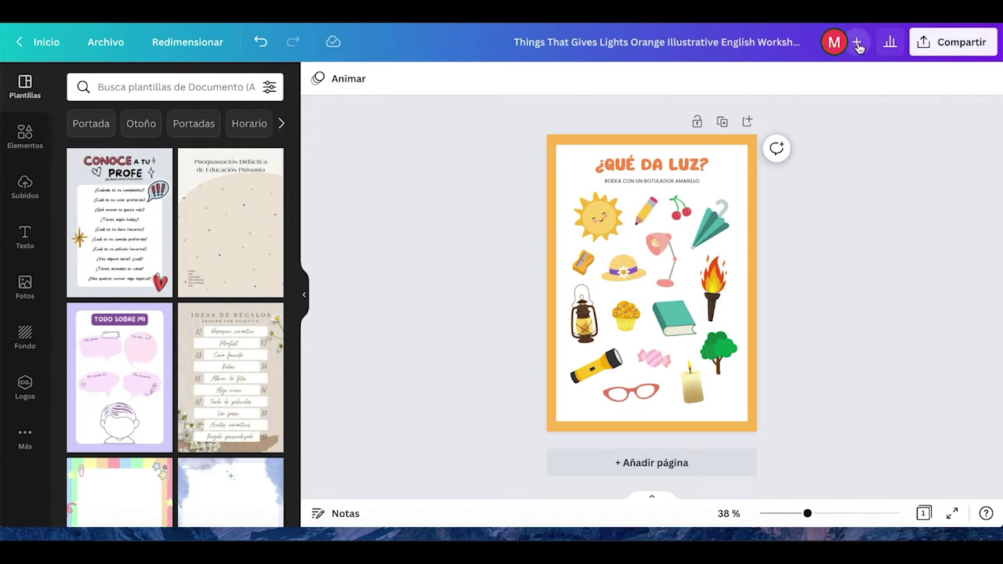
Step: Share the light worksheet with a contact from the suggested people, granting the "Editar" permission and leaving the message empty
left_click(858, 43)
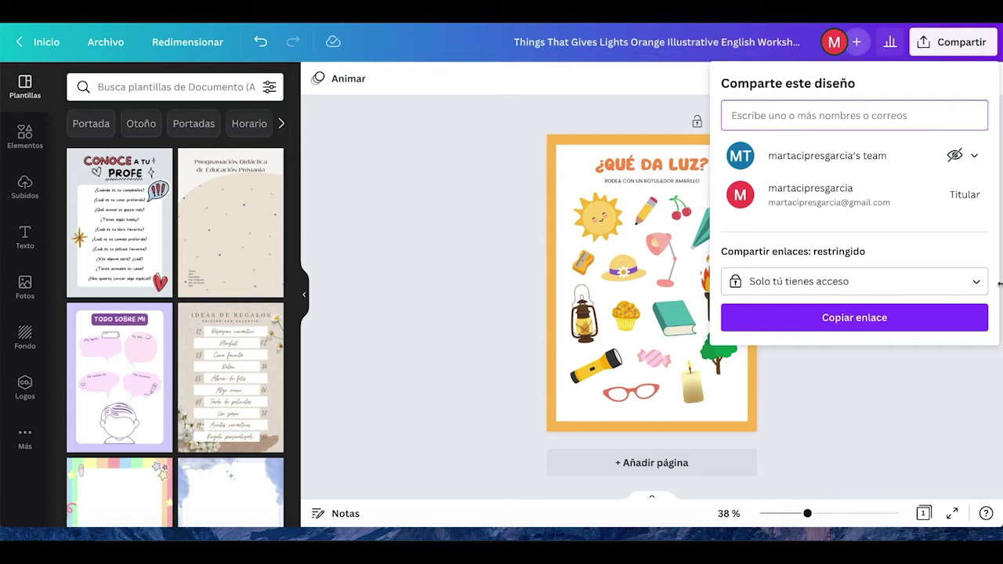
left_click(974, 159)
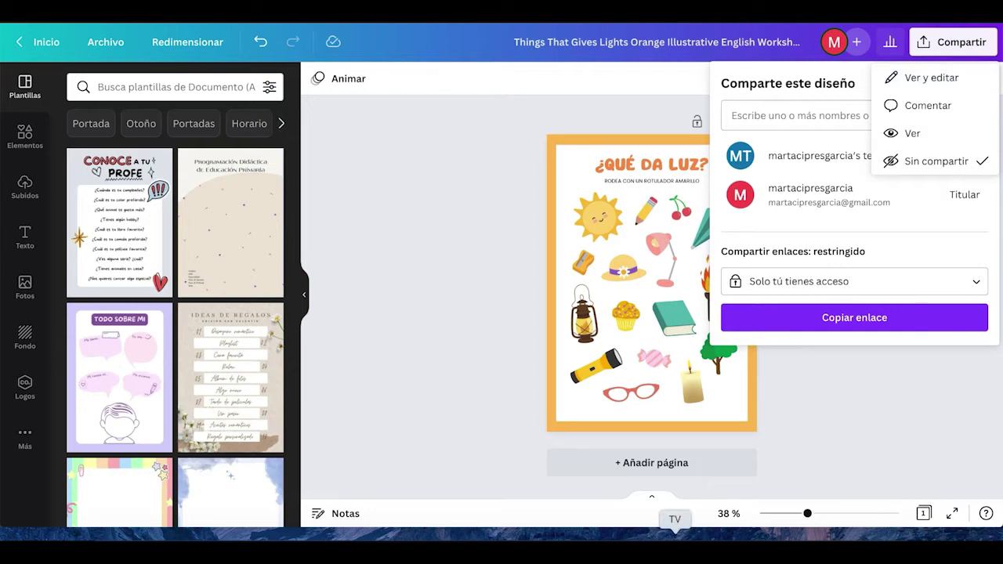
left_click(795, 119)
left_click(794, 117)
type("ID")
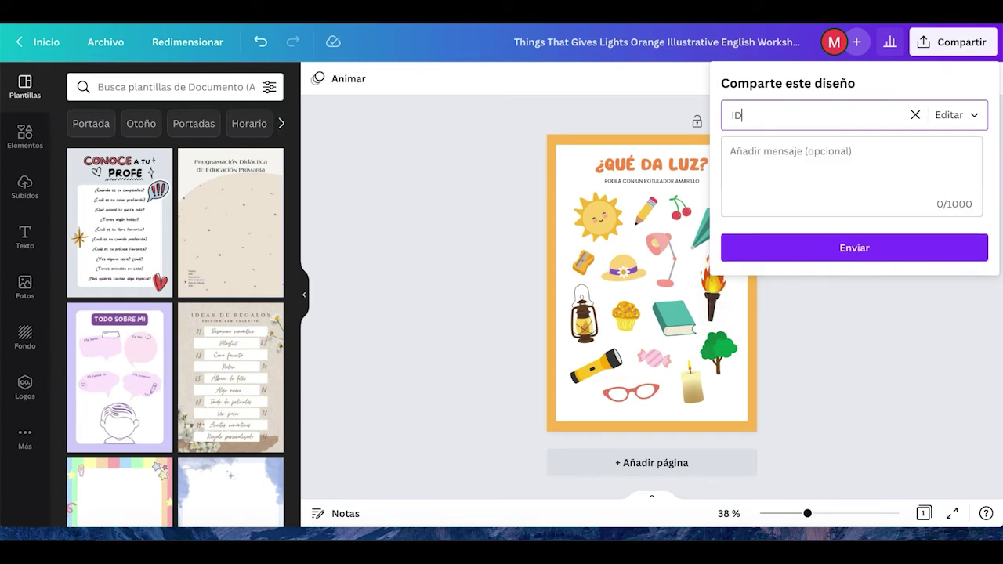
key("BackSpace")
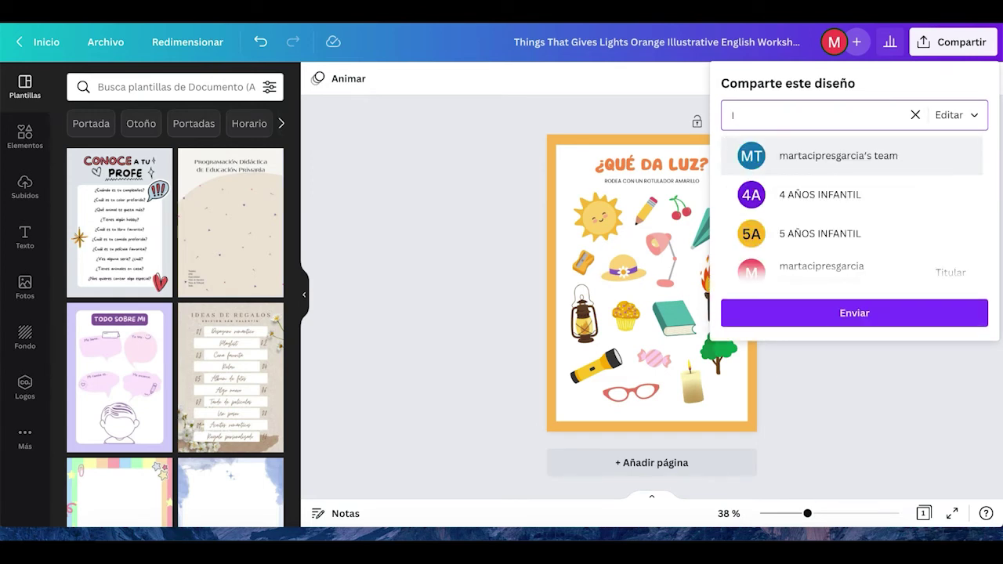
scroll(828, 253, "down", 3)
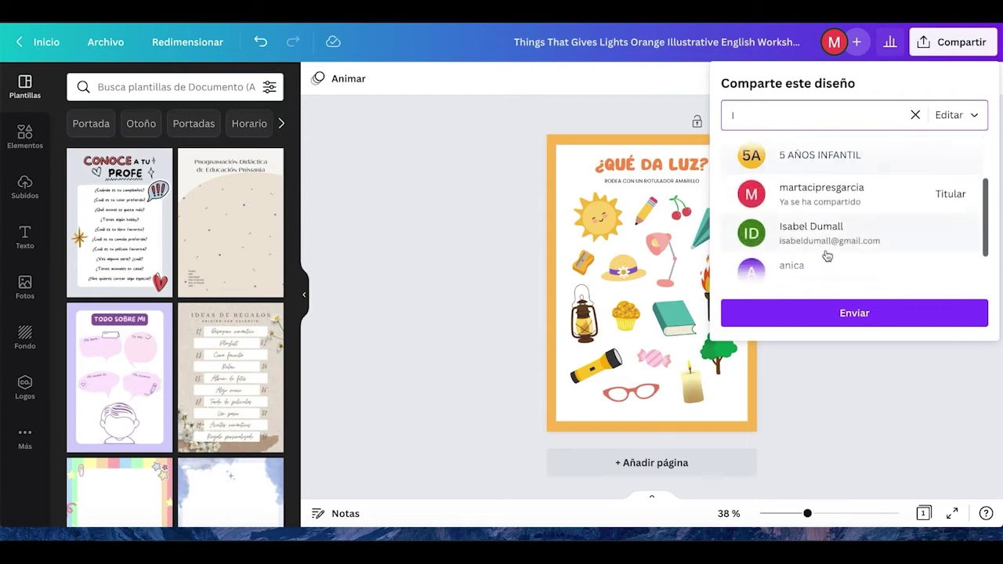
left_click(827, 204)
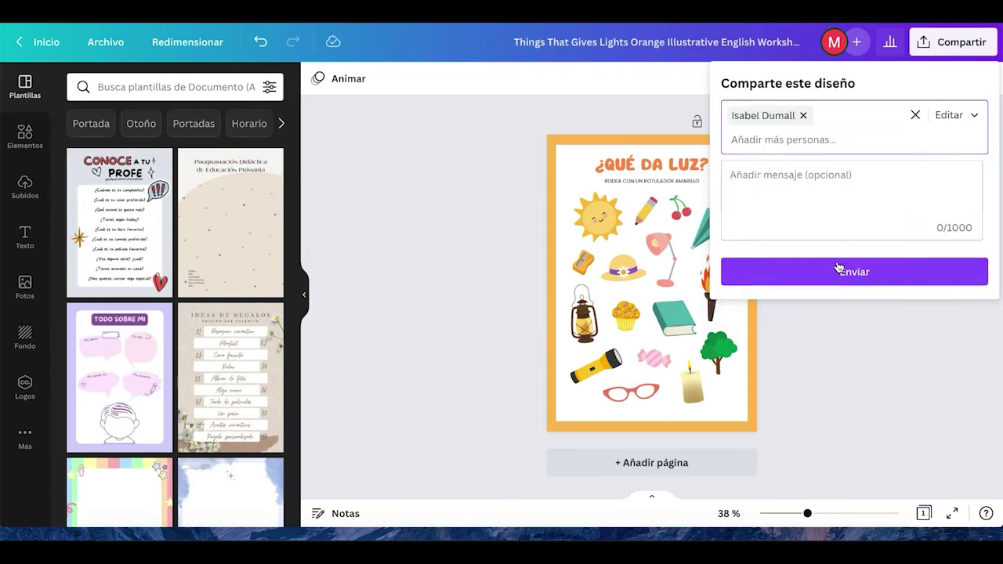
left_click(758, 175)
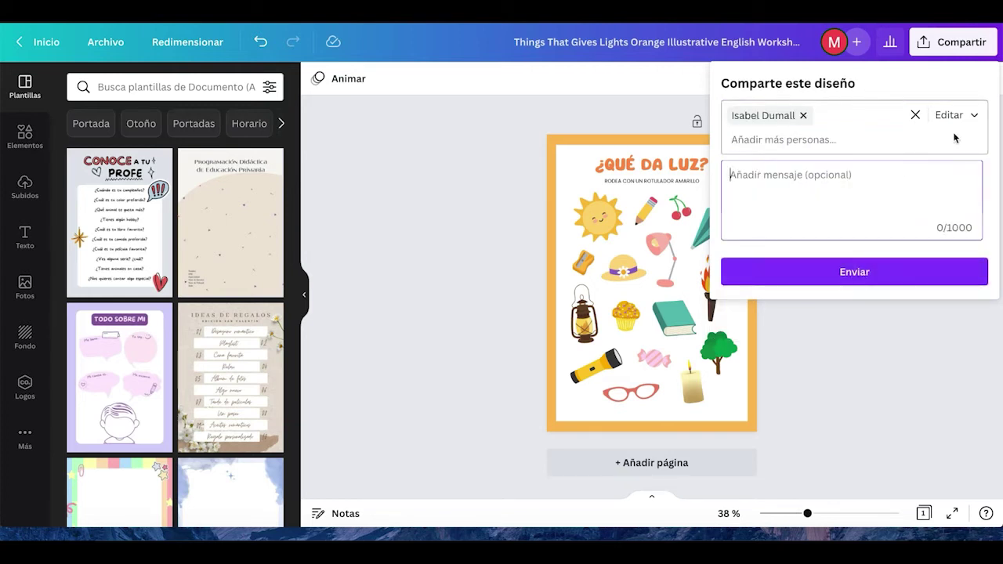
left_click(835, 272)
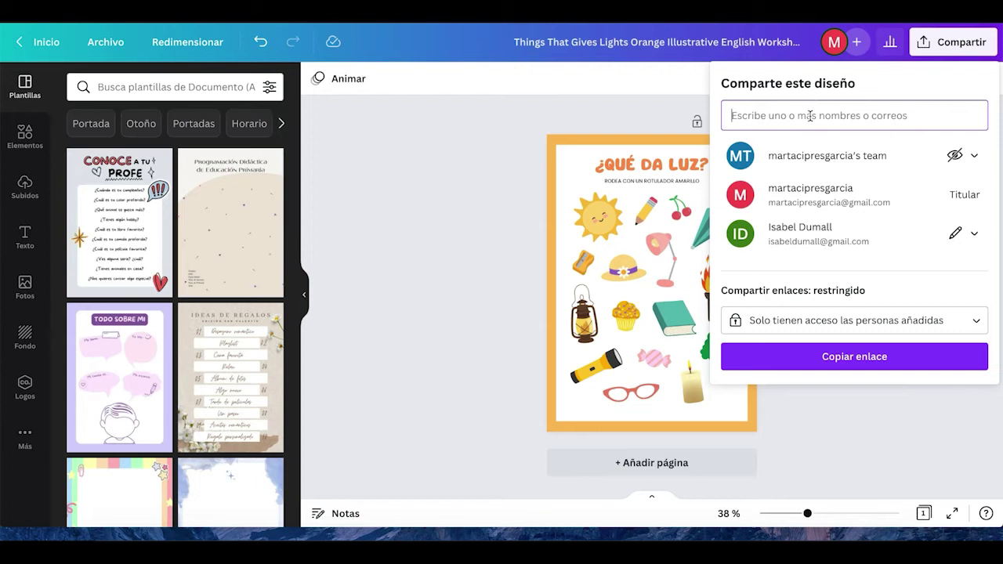
Step: Look up further people or class groups with whom the light worksheet can be shared, and close the sharing options
type("S")
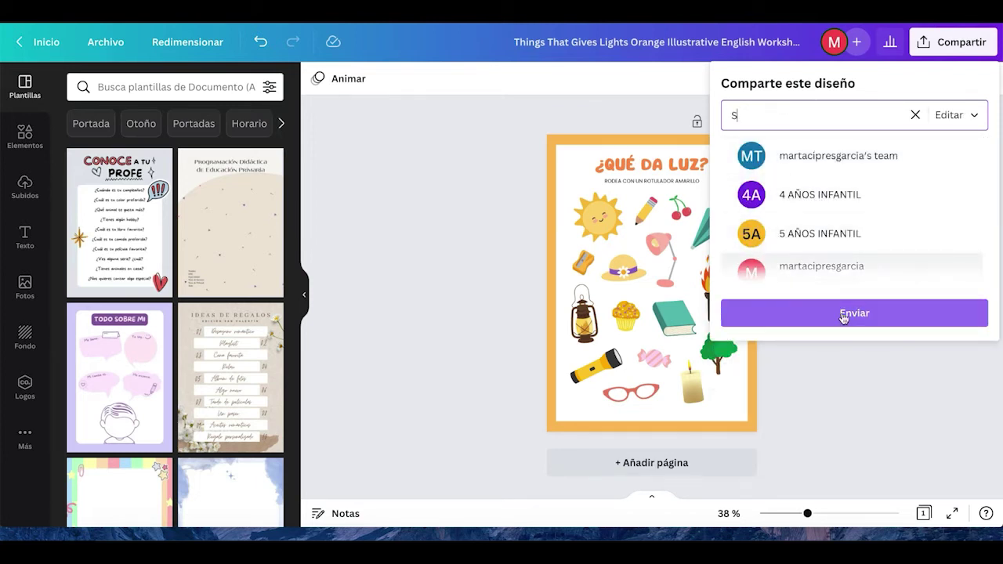
left_click(863, 411)
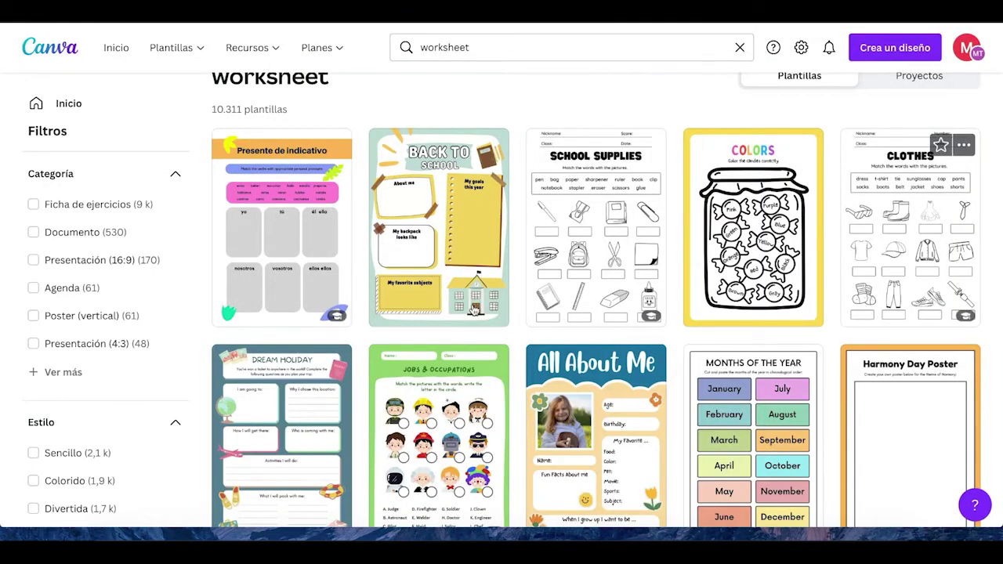
Step: Start a design from the "Jobs & Occupations" template in the worksheet search results
scroll(474, 311, "down", 3)
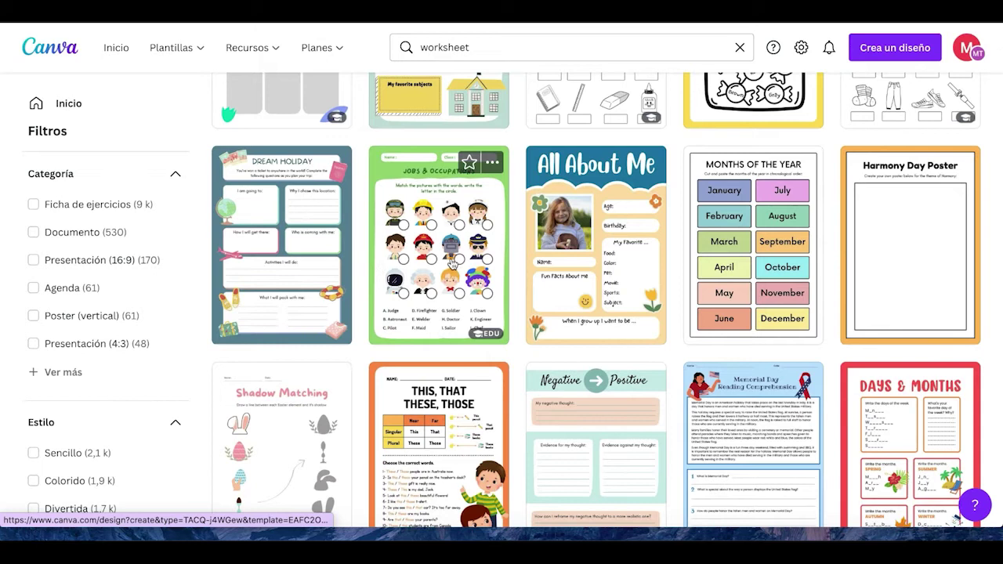
left_click(452, 264)
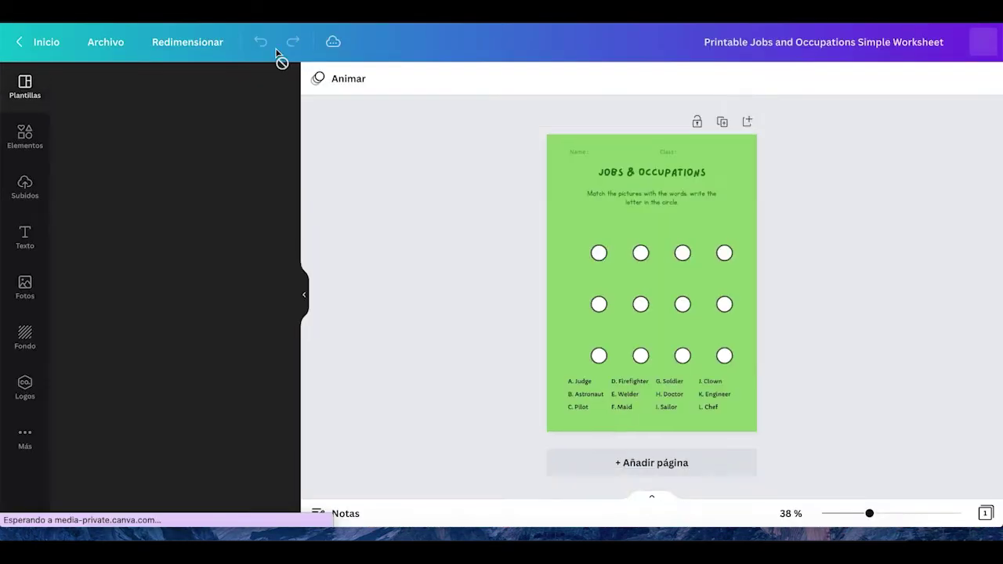
Step: Close the "Jobs & Occupations" design and examine the variety of worksheet templates in the search results
key("super+w")
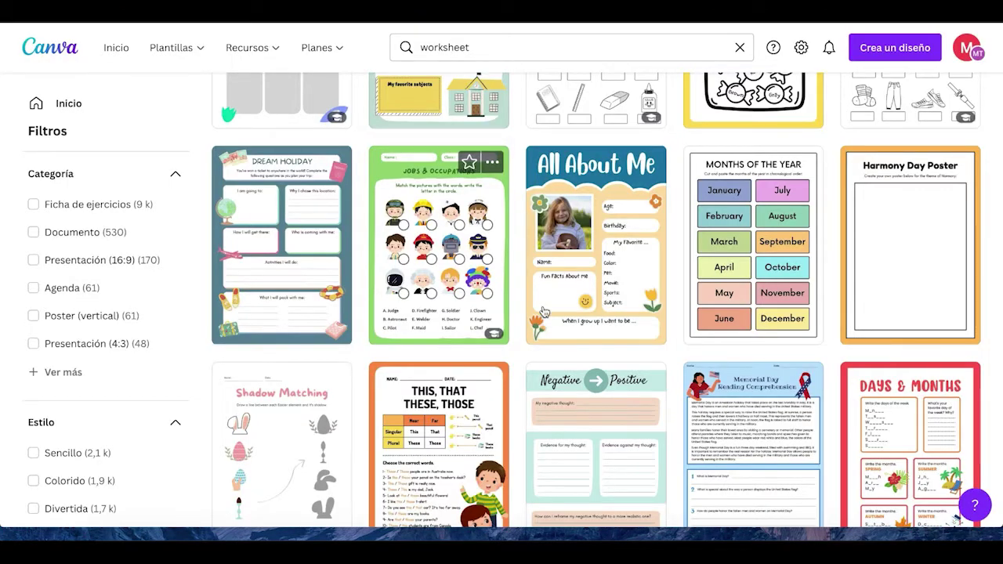
scroll(545, 312, "down", 3)
scroll(543, 312, "down", 1)
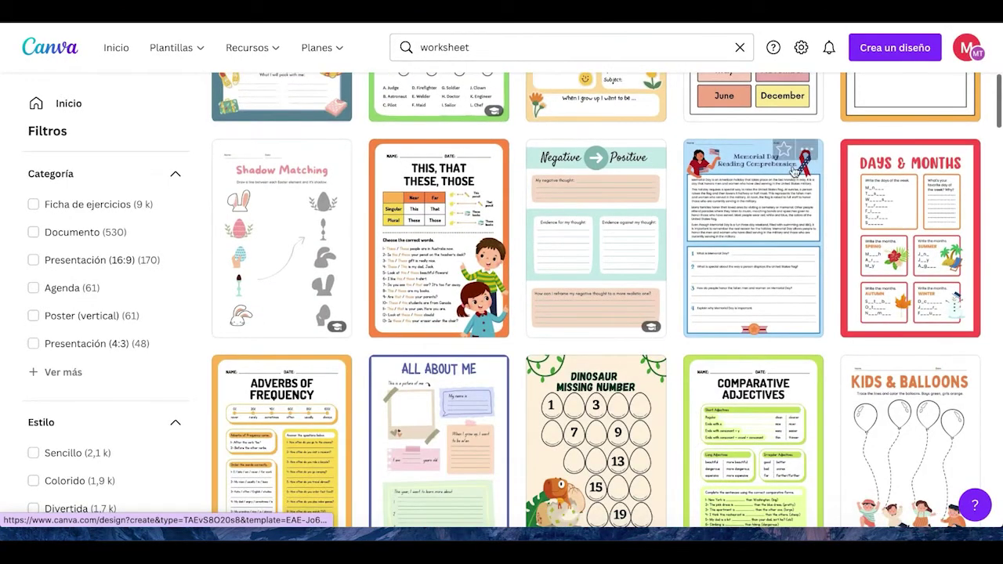
left_click(766, 164)
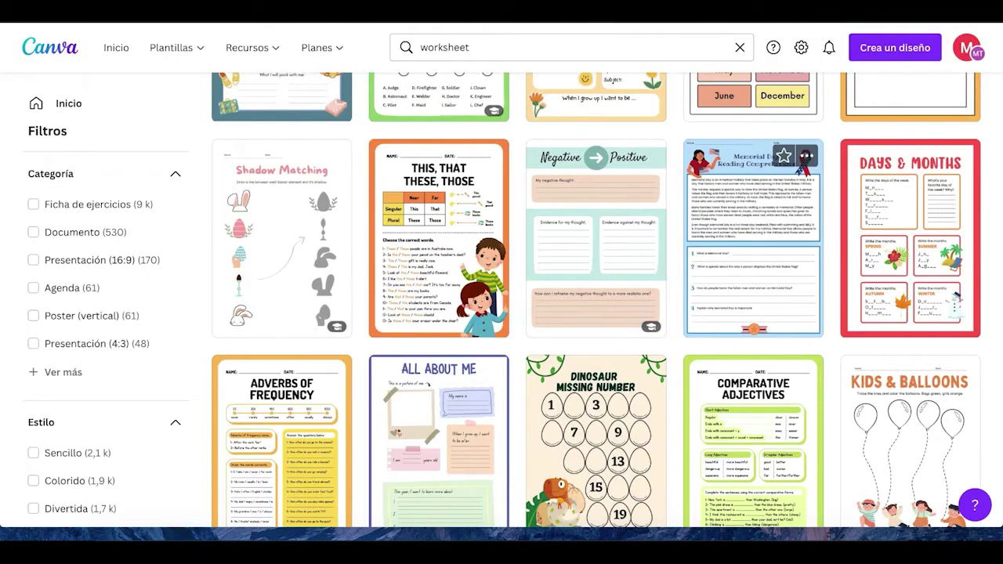
scroll(511, 454, "down", 5)
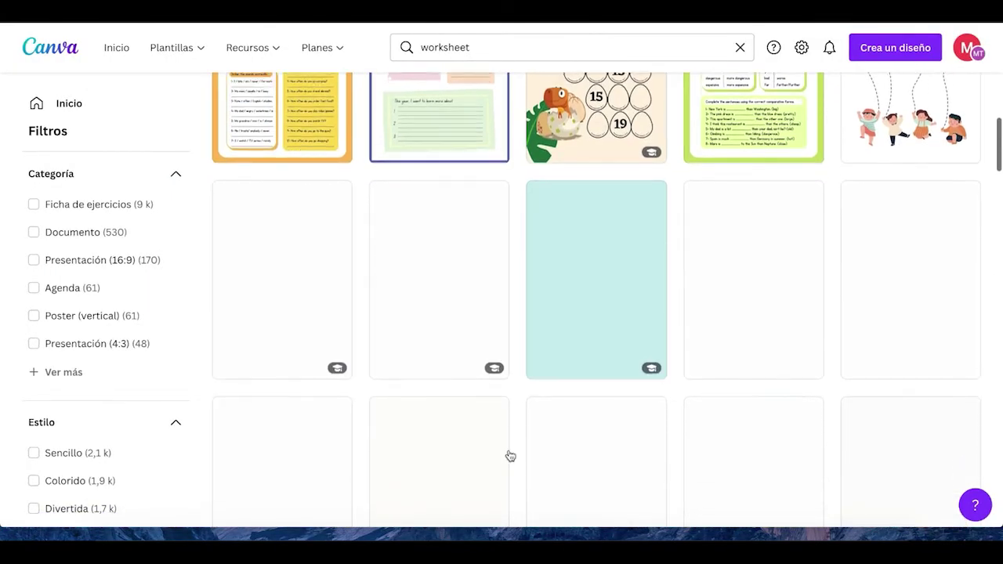
scroll(509, 449, "up", 2)
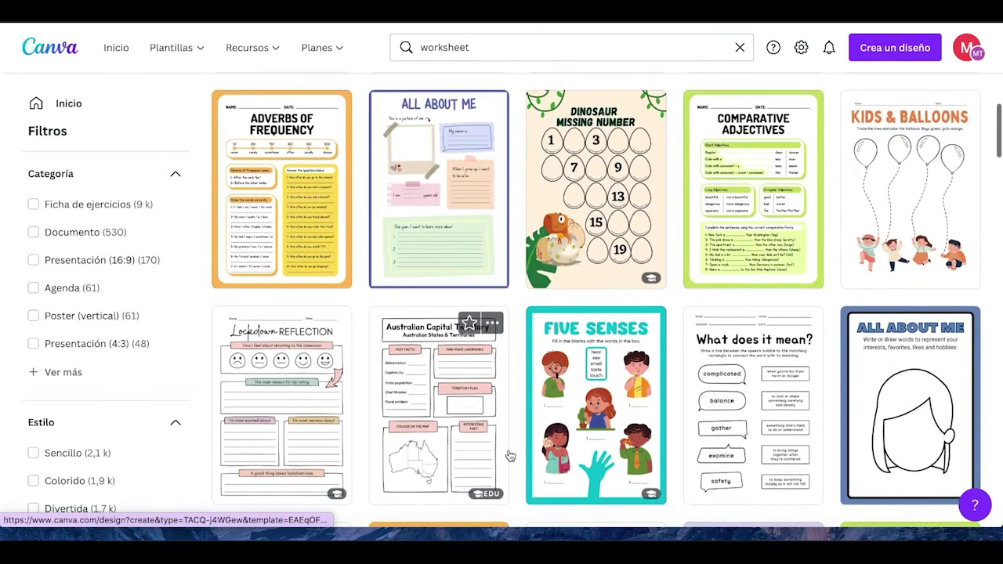
mouse_move(882, 138)
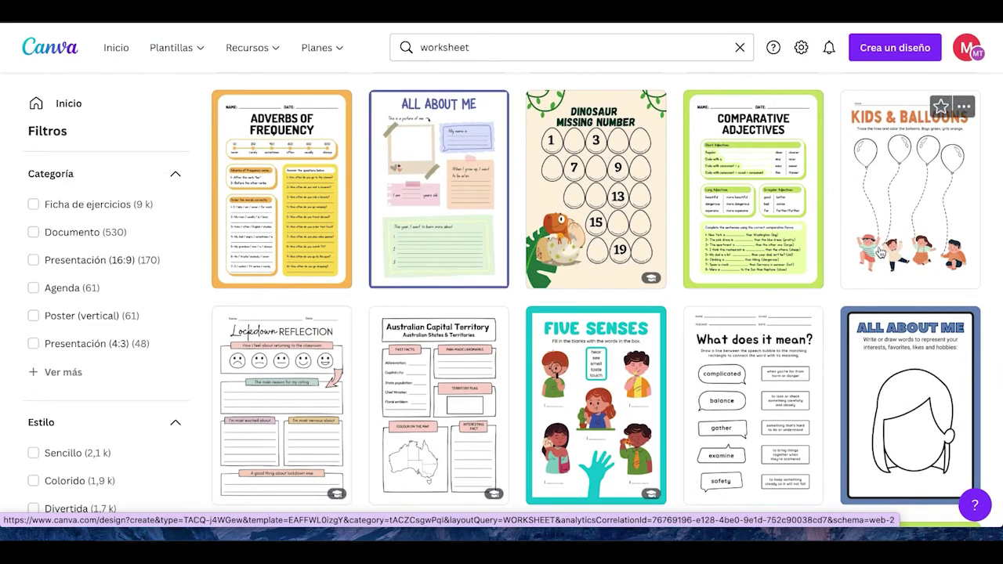
scroll(881, 253, "down", 4)
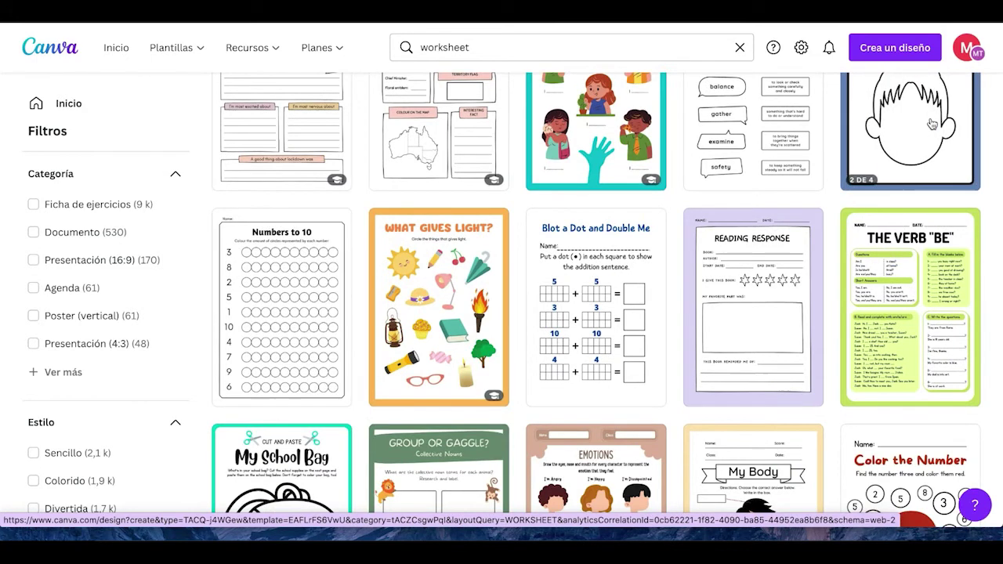
scroll(933, 130, "down", 5)
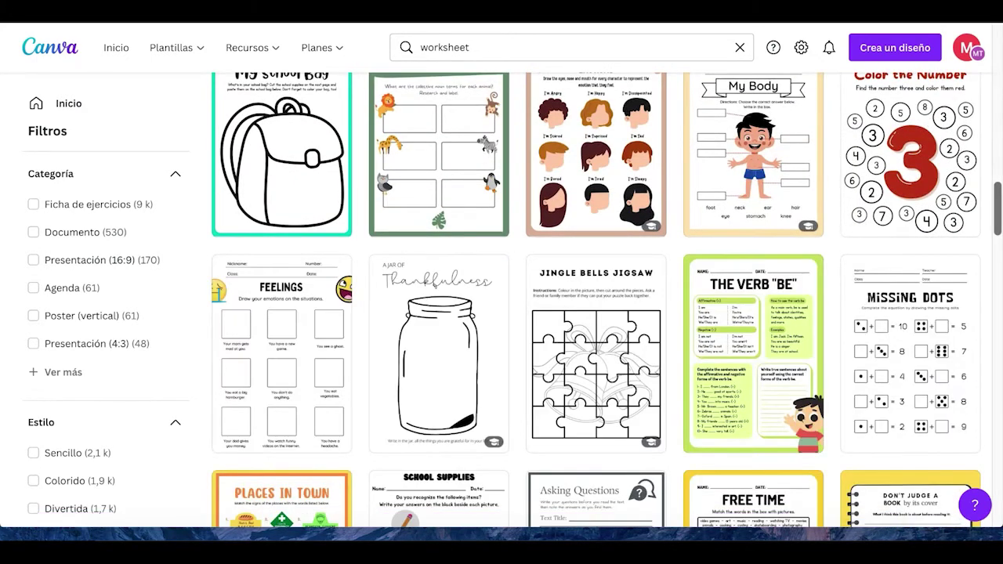
scroll(627, 278, "down", 2)
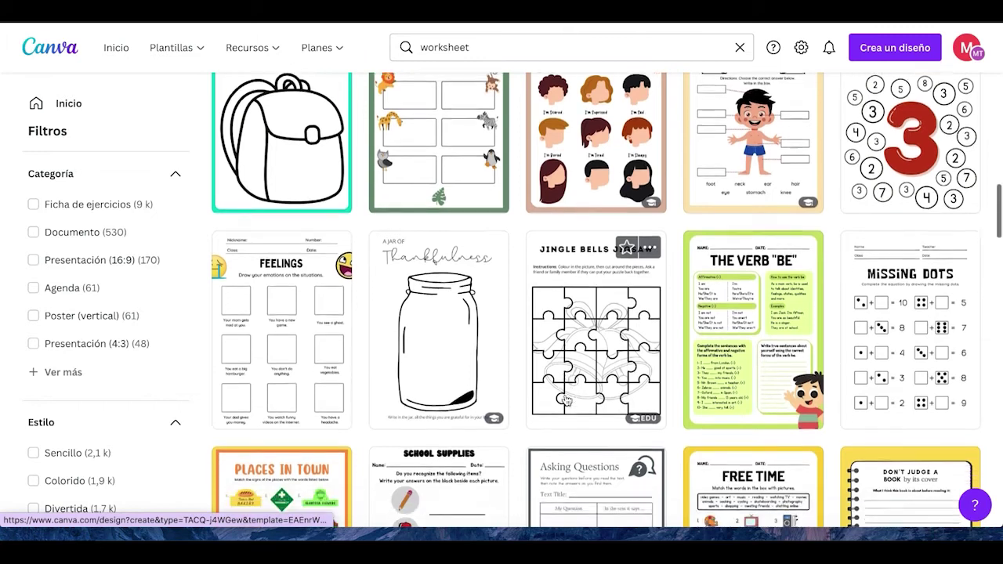
scroll(553, 259, "down", 4)
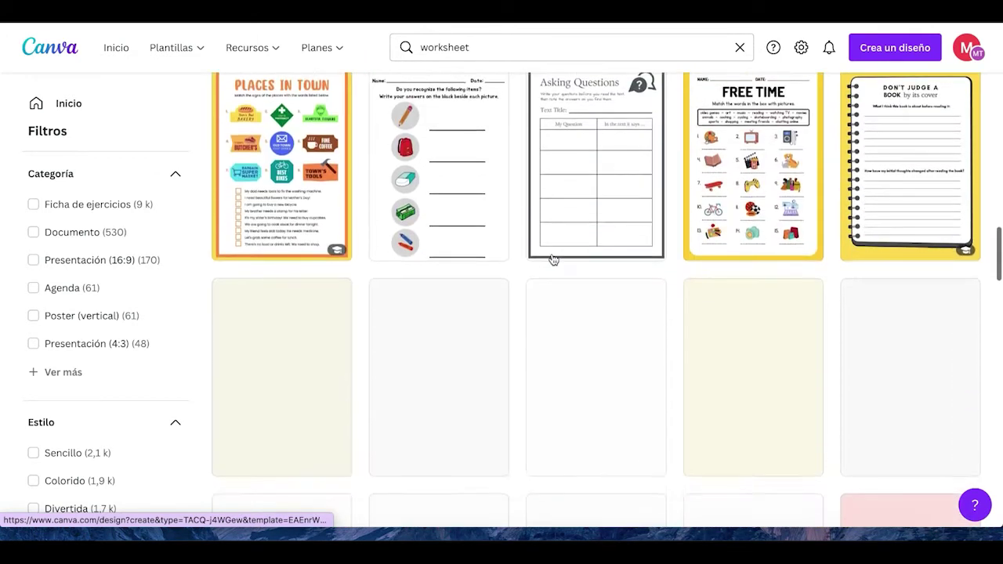
scroll(553, 259, "down", 4)
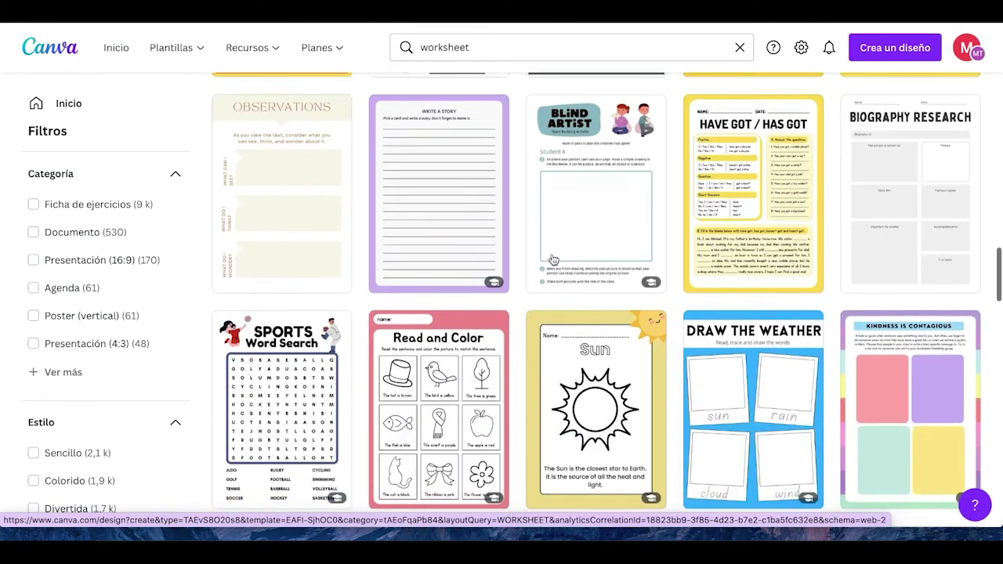
scroll(525, 226, "down", 4)
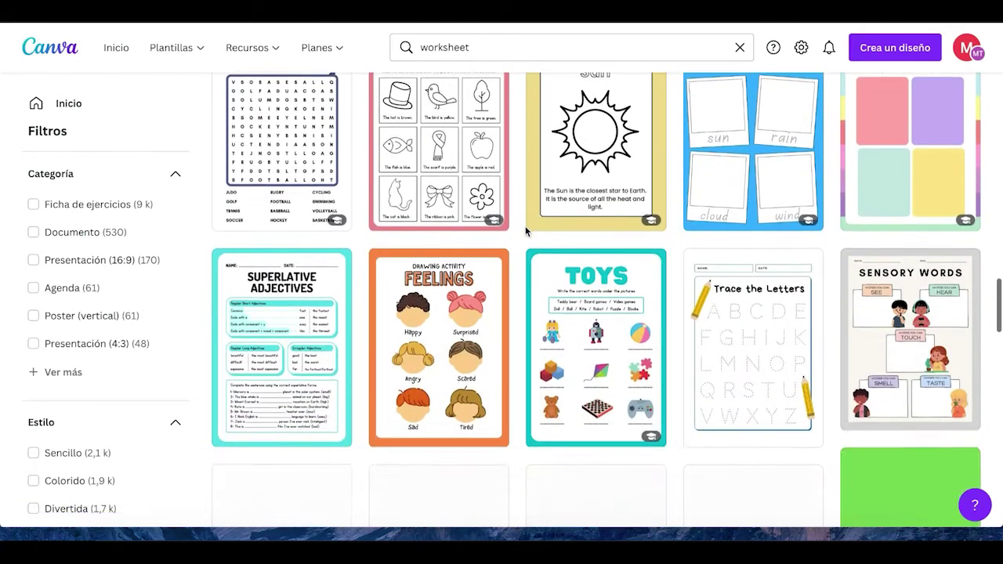
scroll(525, 226, "down", 5)
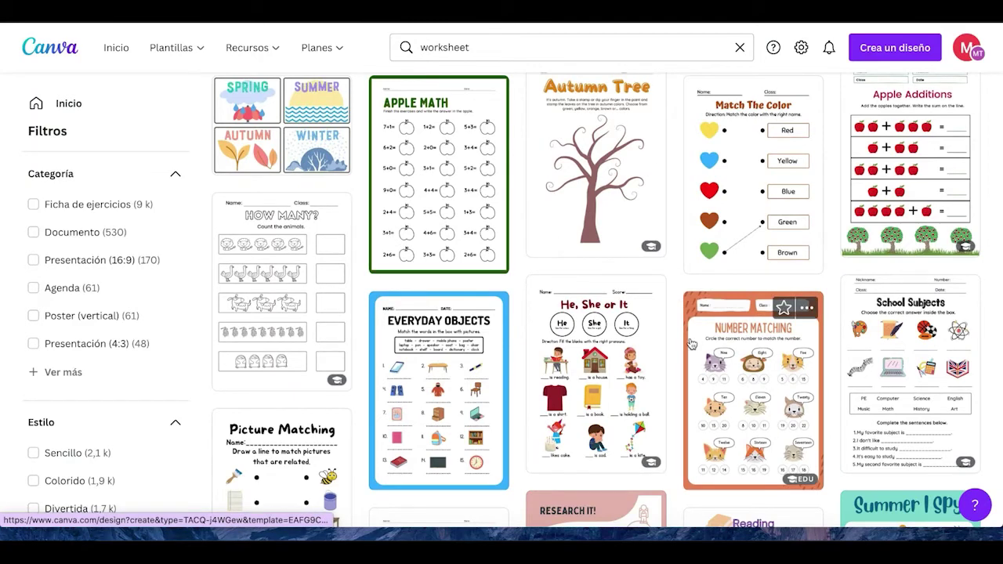
scroll(693, 349, "down", 5)
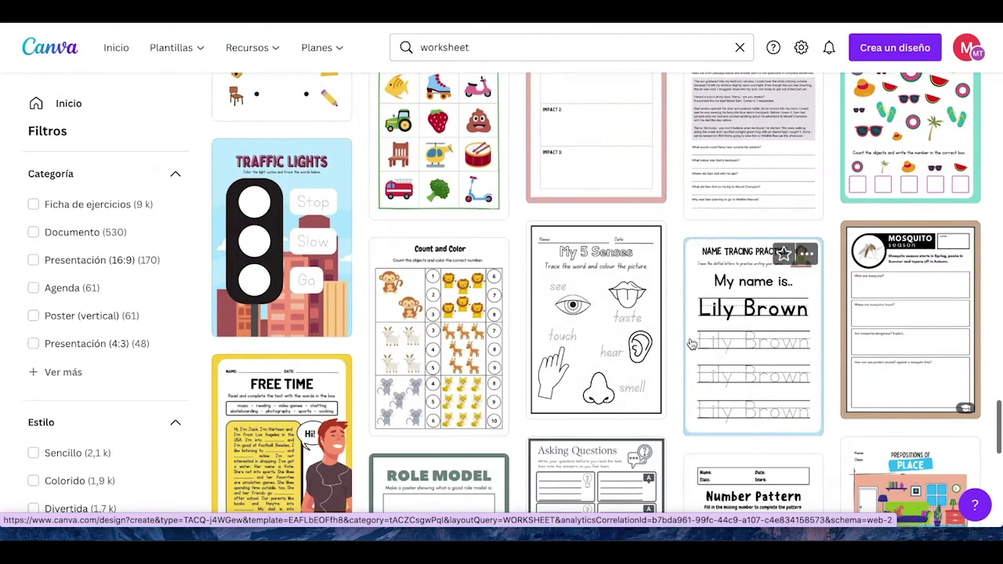
scroll(691, 344, "down", 3)
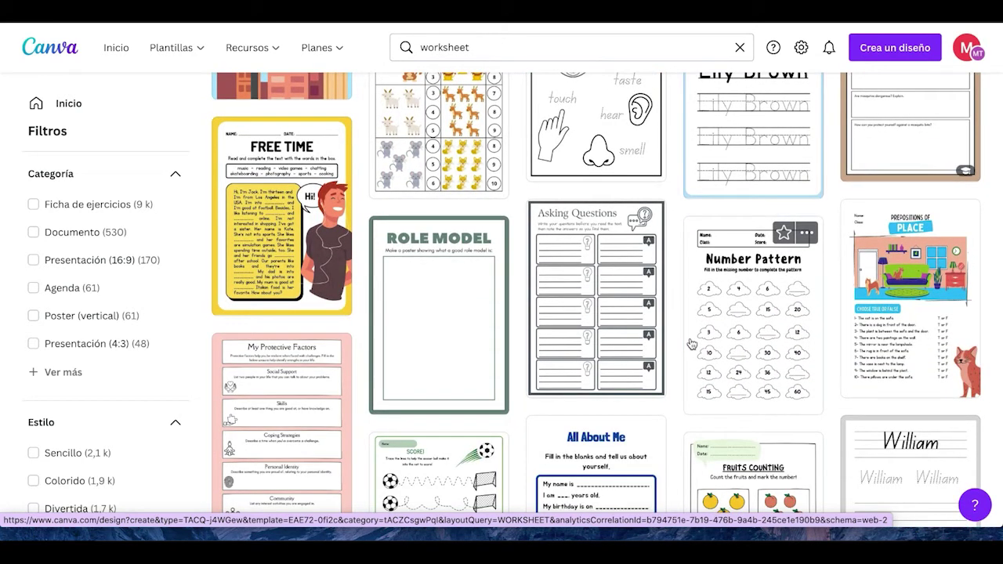
Step: Narrow the template search to "worksheet PIRATE"
left_click(474, 48)
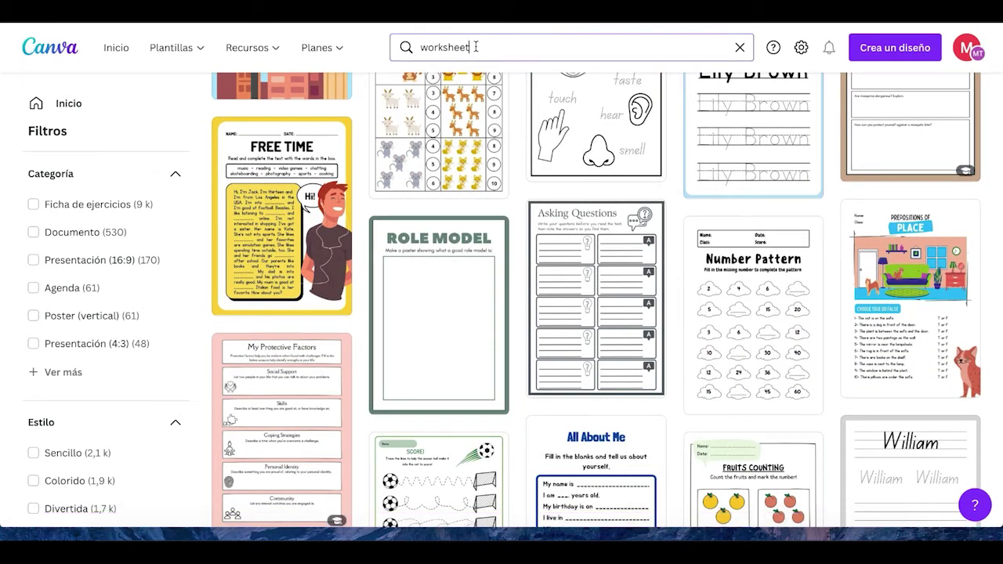
type("pirate")
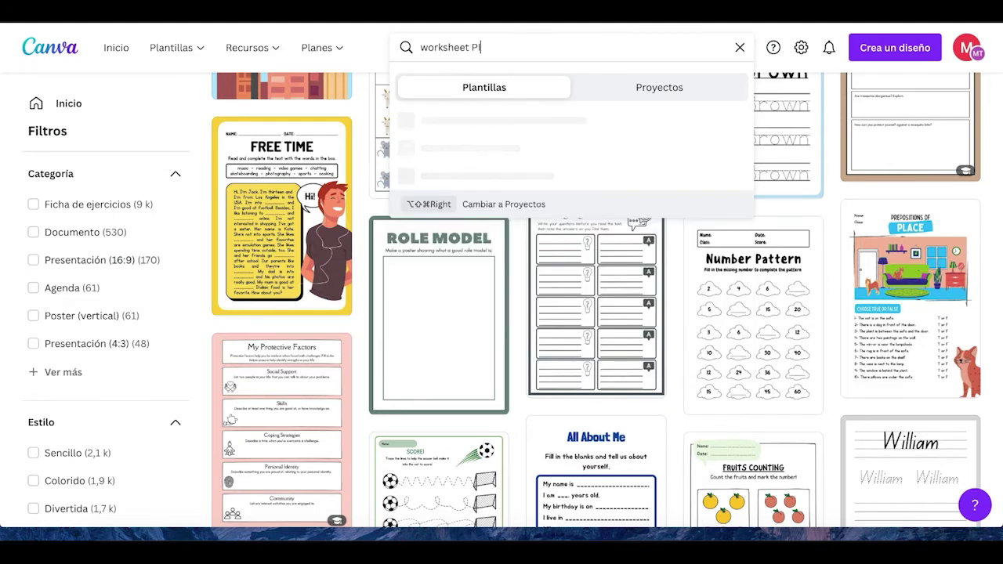
key("Return")
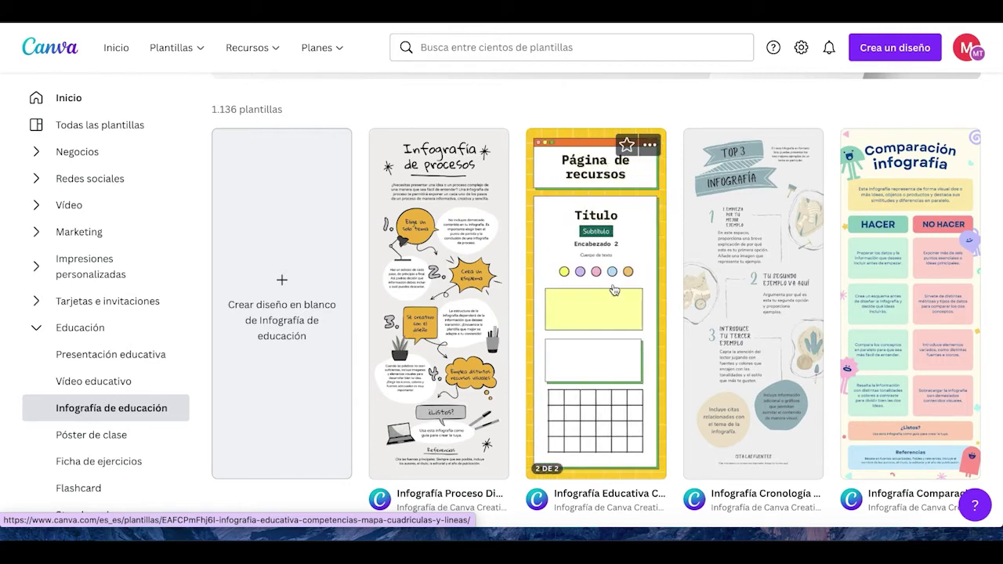
Step: Examine the education infographic templates, comparing their topics and layouts
scroll(614, 290, "down", 3)
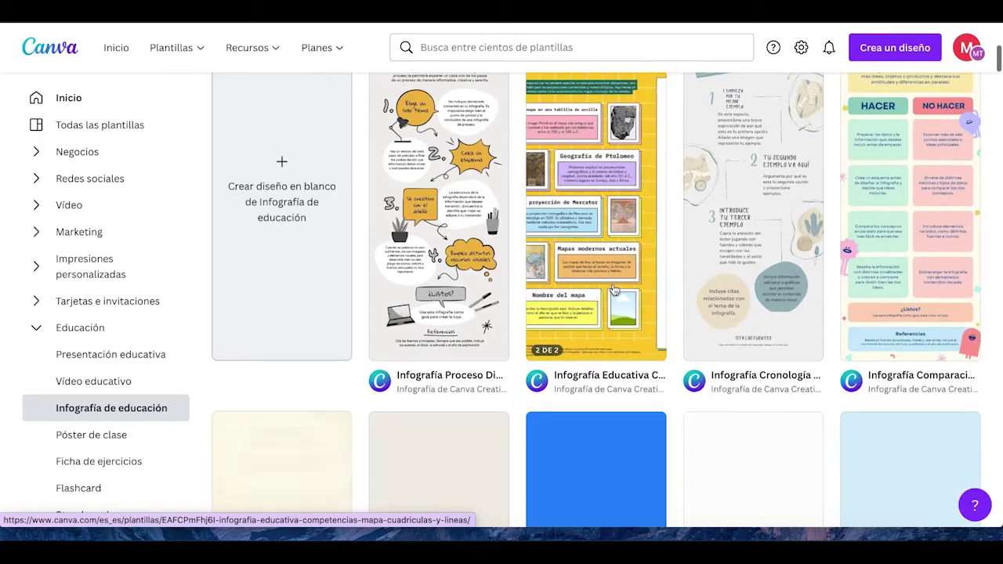
mouse_move(613, 289)
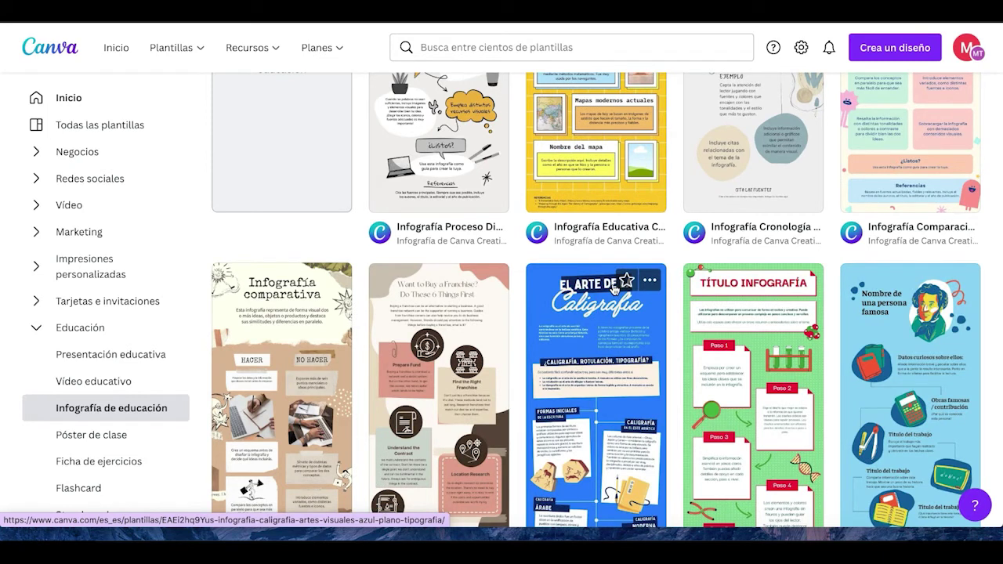
scroll(614, 290, "down", 1)
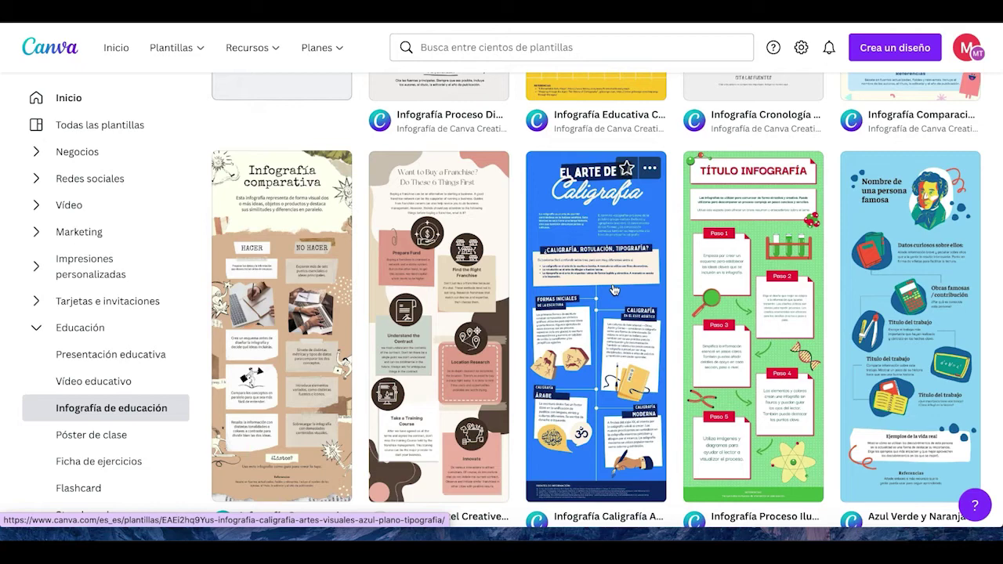
scroll(614, 290, "down", 3)
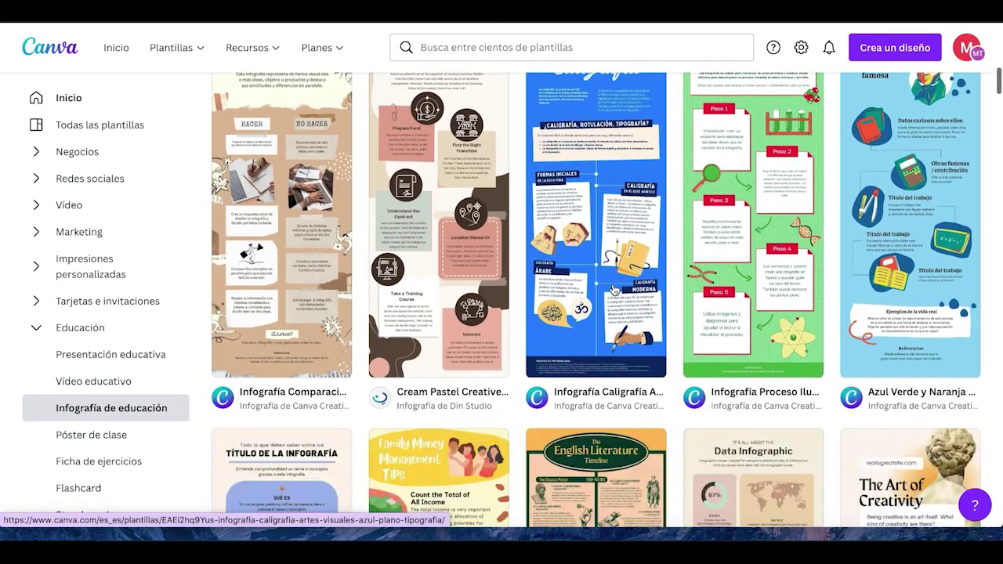
scroll(613, 290, "down", 4)
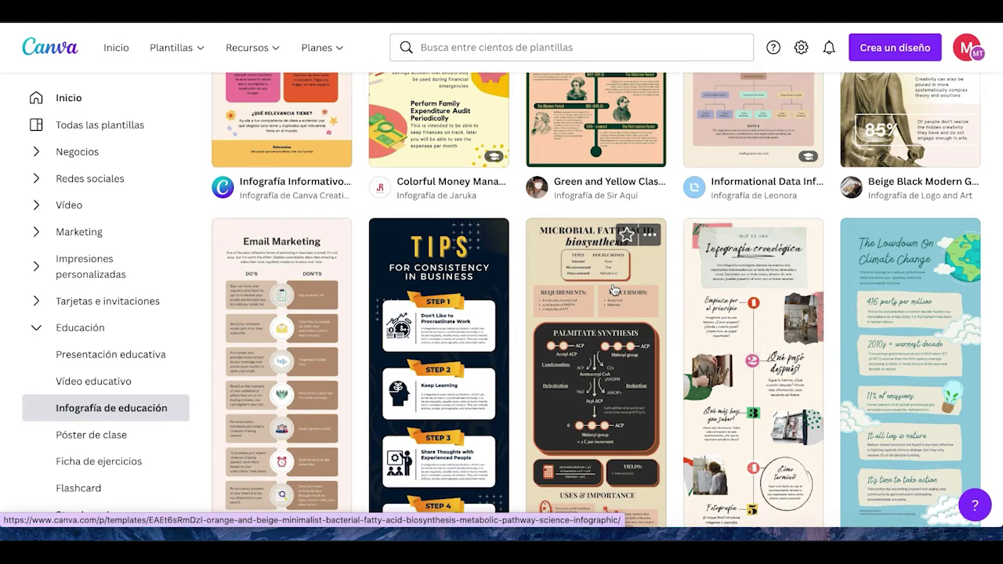
scroll(614, 290, "down", 7)
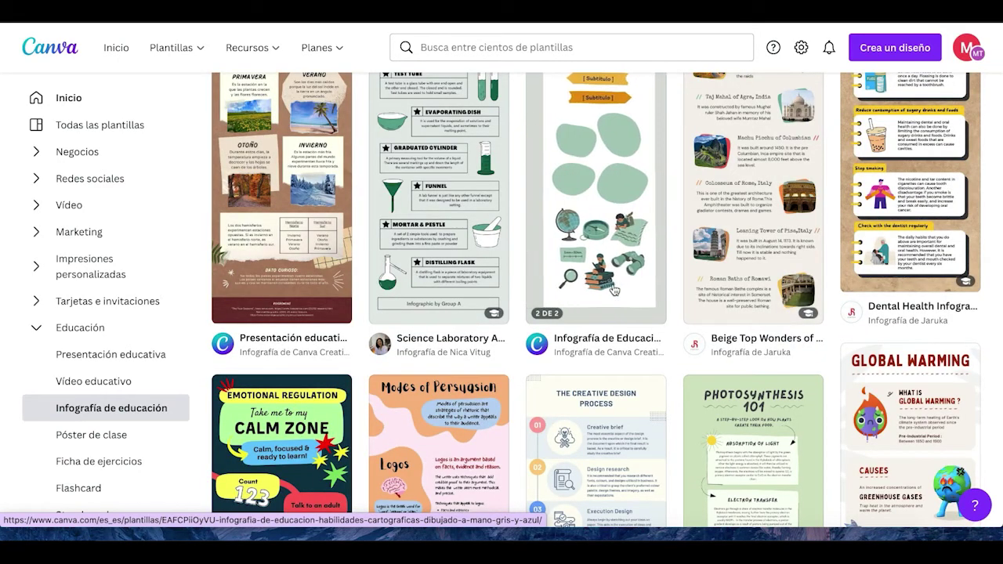
scroll(614, 290, "up", 1)
scroll(614, 290, "down", 5)
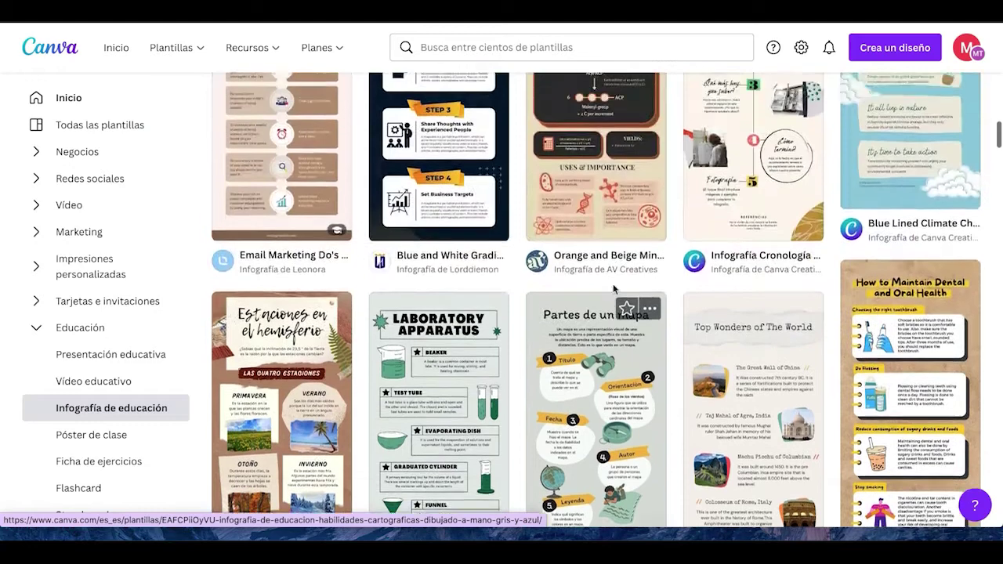
scroll(614, 290, "up", 1)
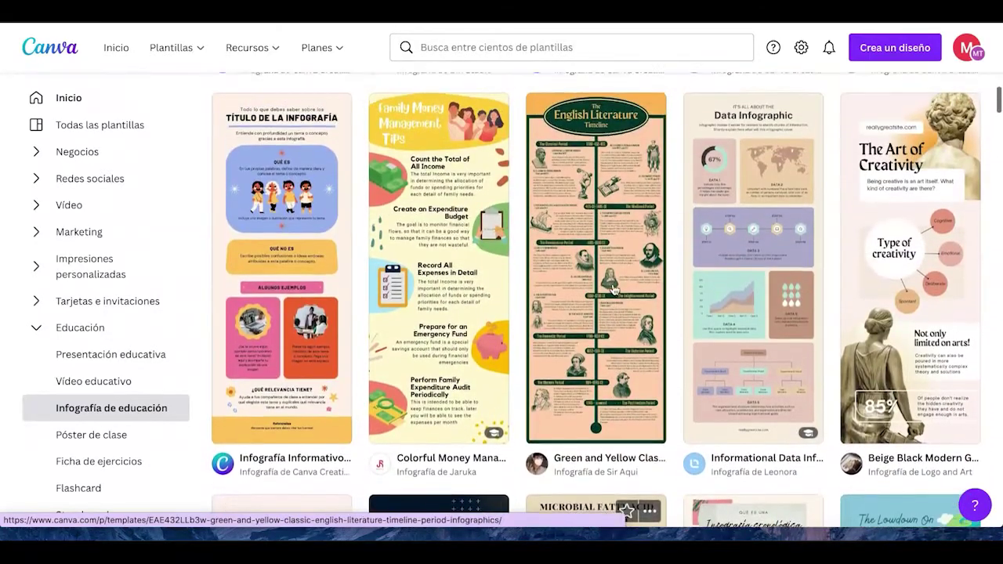
scroll(614, 290, "down", 10)
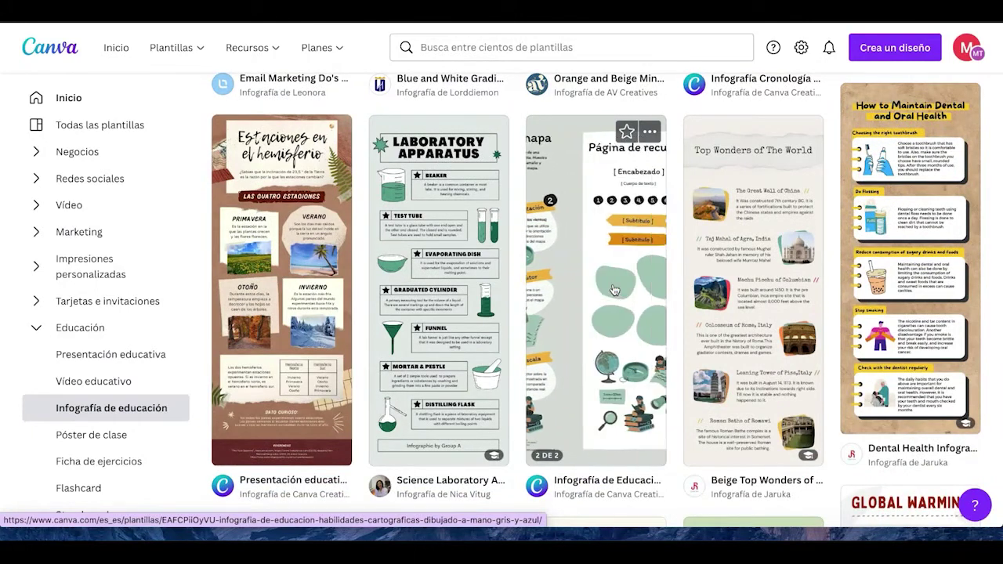
scroll(421, 270, "down", 1)
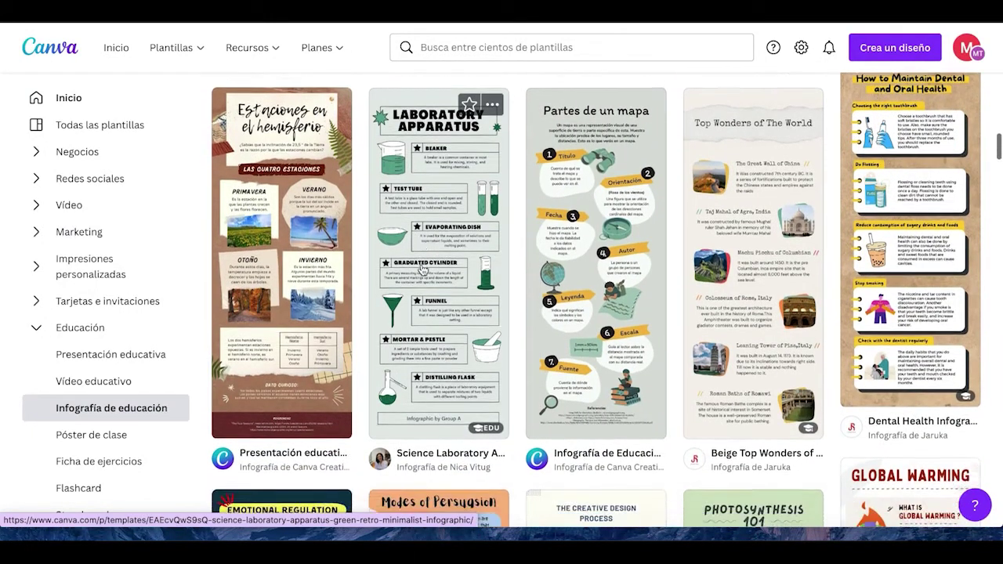
Step: Start a design from the brown "Estaciones en el hemisferio" infographic template and inspect its title and season sections up close
left_click(257, 135)
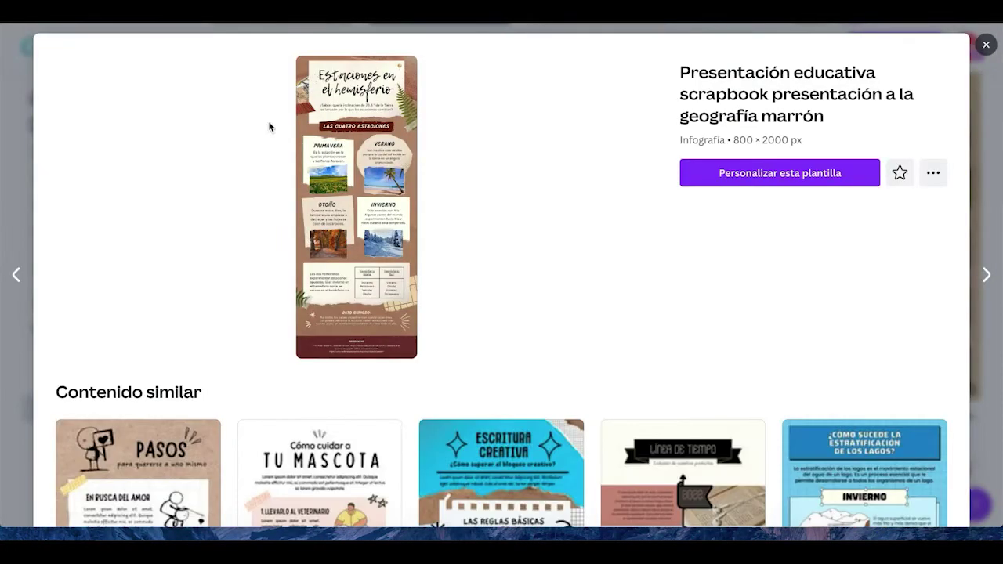
left_click(783, 180)
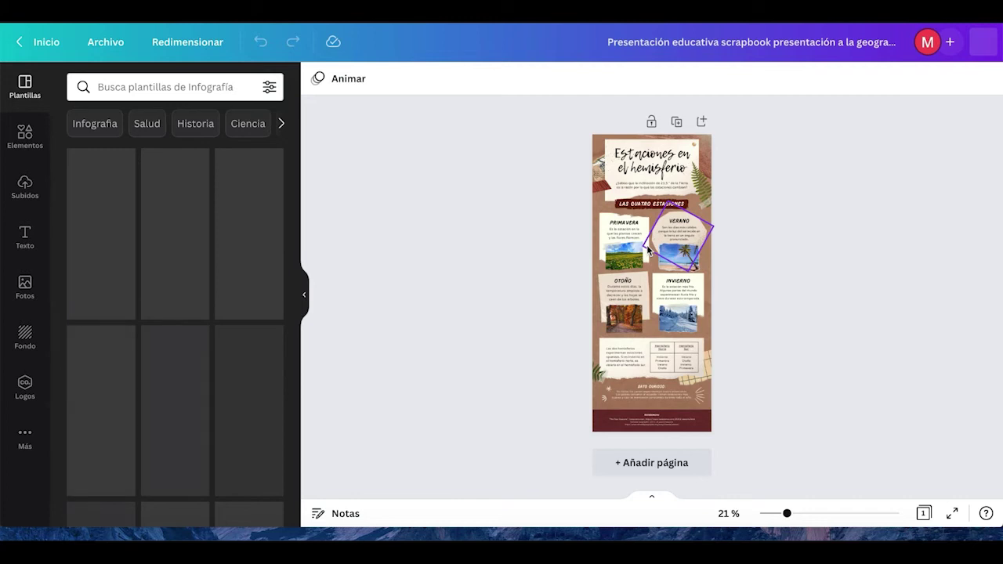
scroll(647, 244, "up", 5)
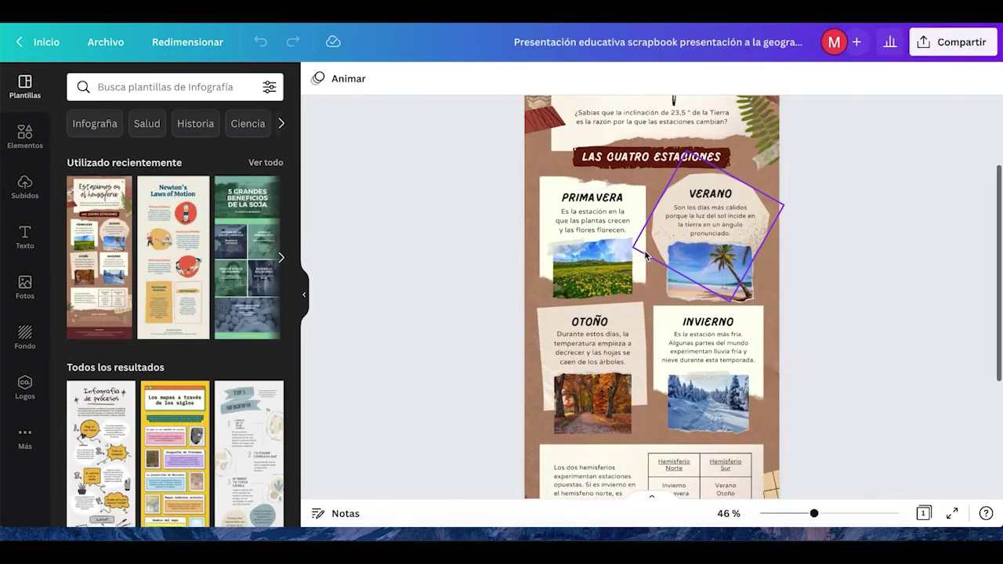
scroll(644, 254, "up", 1)
scroll(646, 255, "up", 2)
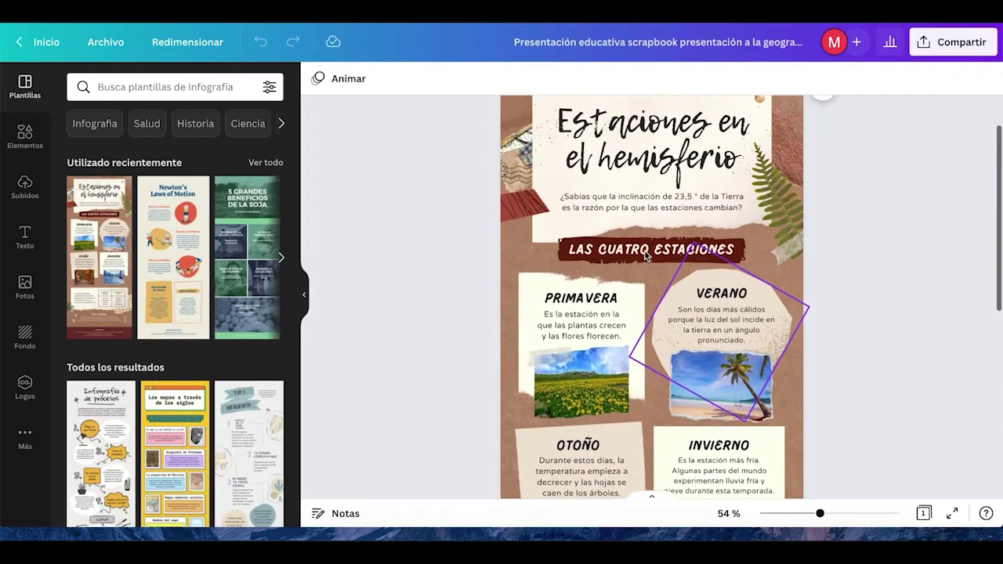
scroll(646, 256, "up", 1)
Step: Share the "Estaciones en el hemisferio" infographic with the "4 AÑOS INFANTIL" class group with edit permission, retrying the send if needed
left_click(858, 42)
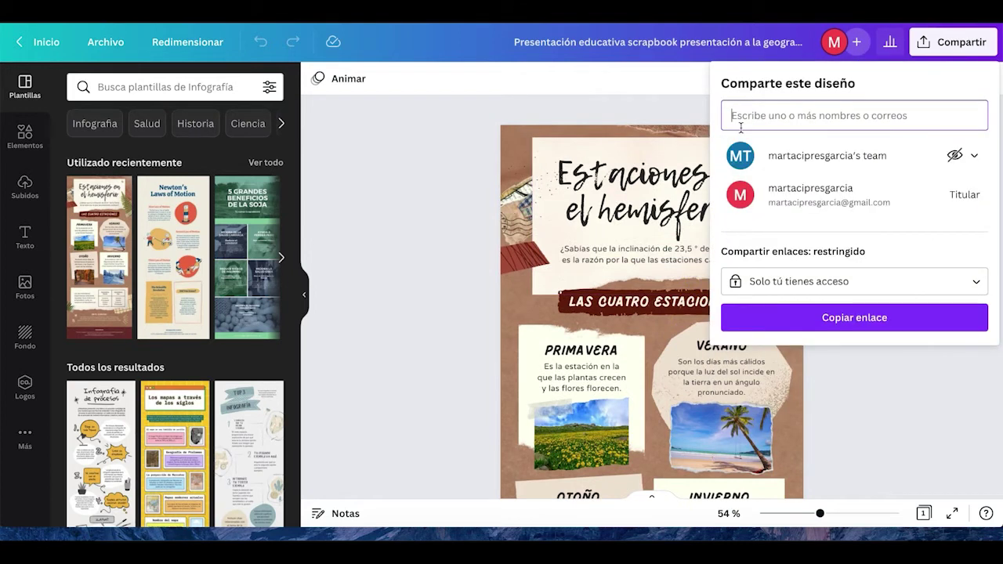
type("4")
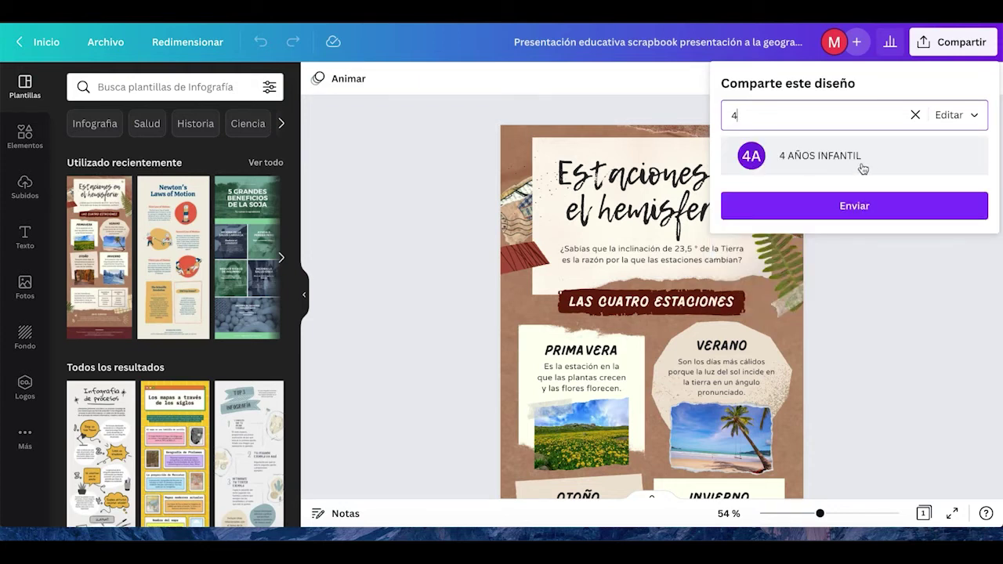
left_click(820, 156)
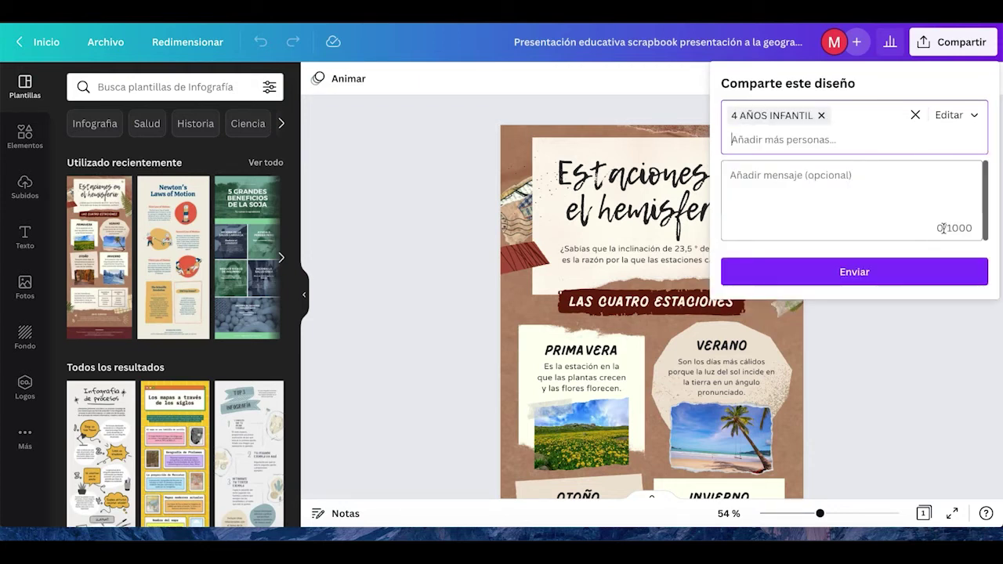
left_click(877, 272)
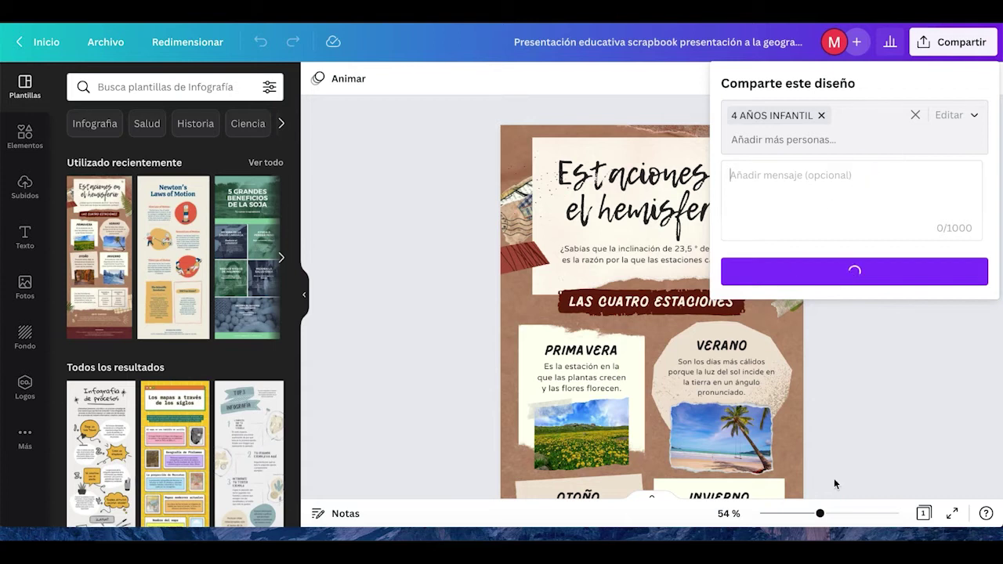
left_click(866, 330)
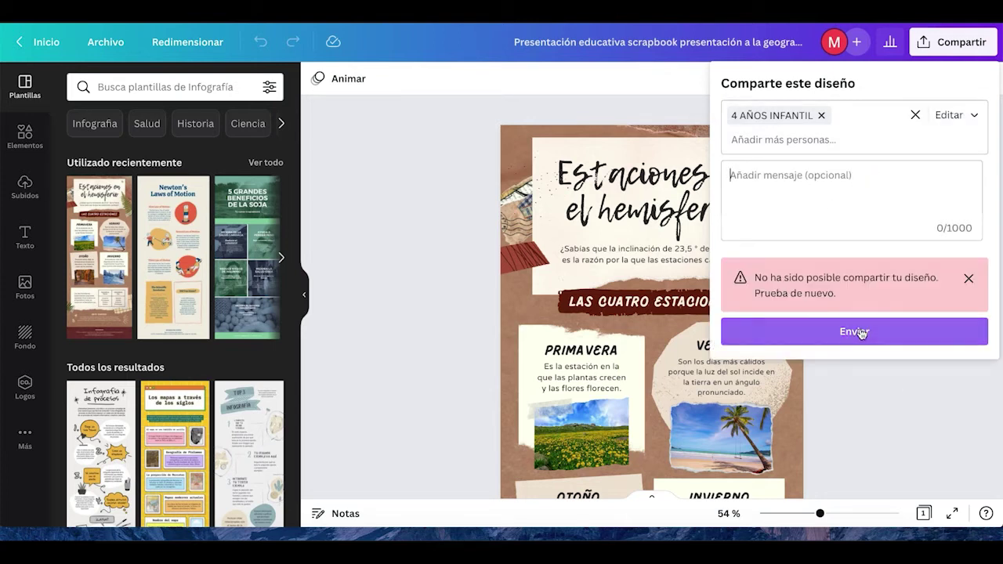
left_click(968, 279)
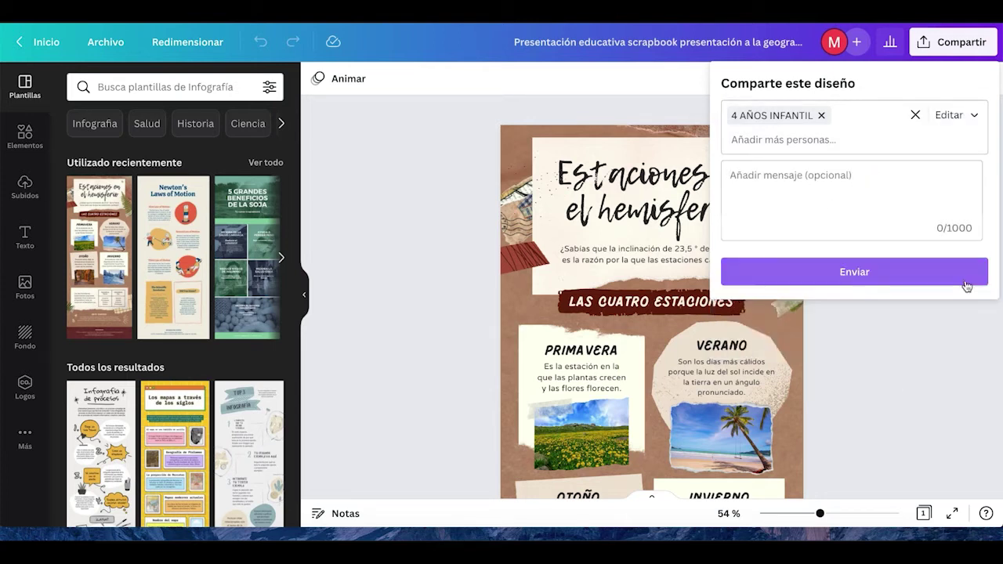
left_click(855, 271)
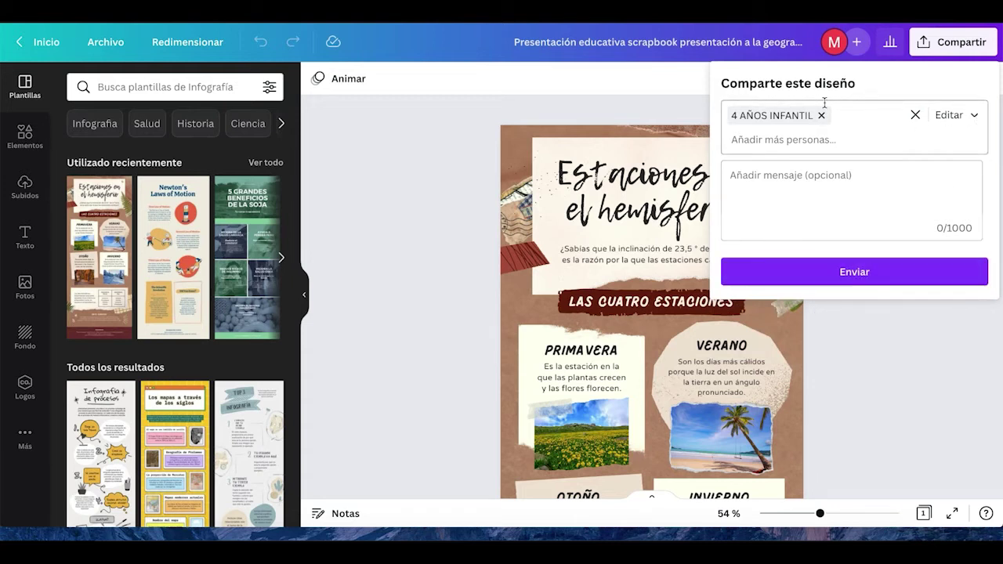
left_click(850, 271)
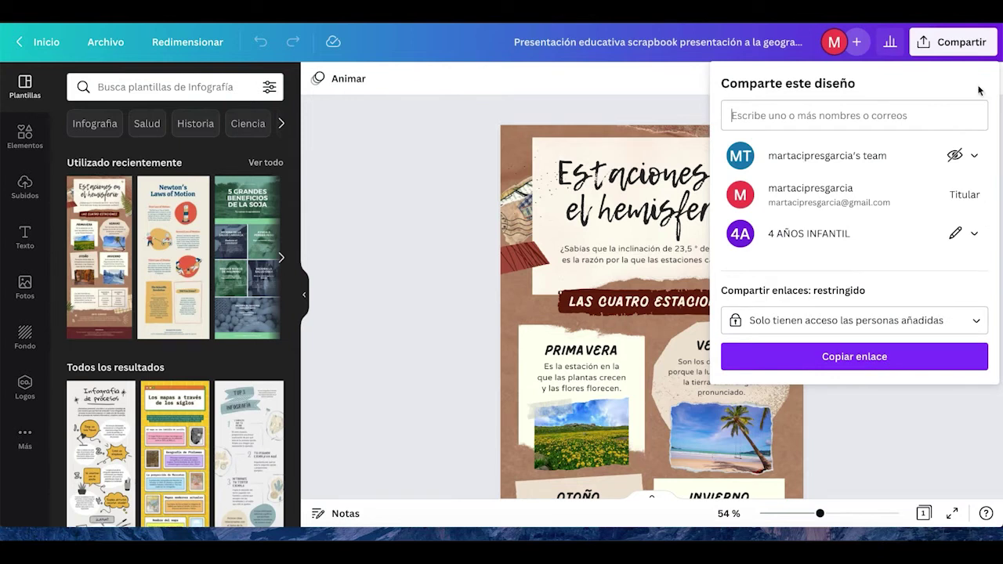
left_click(528, 213)
left_click(919, 234)
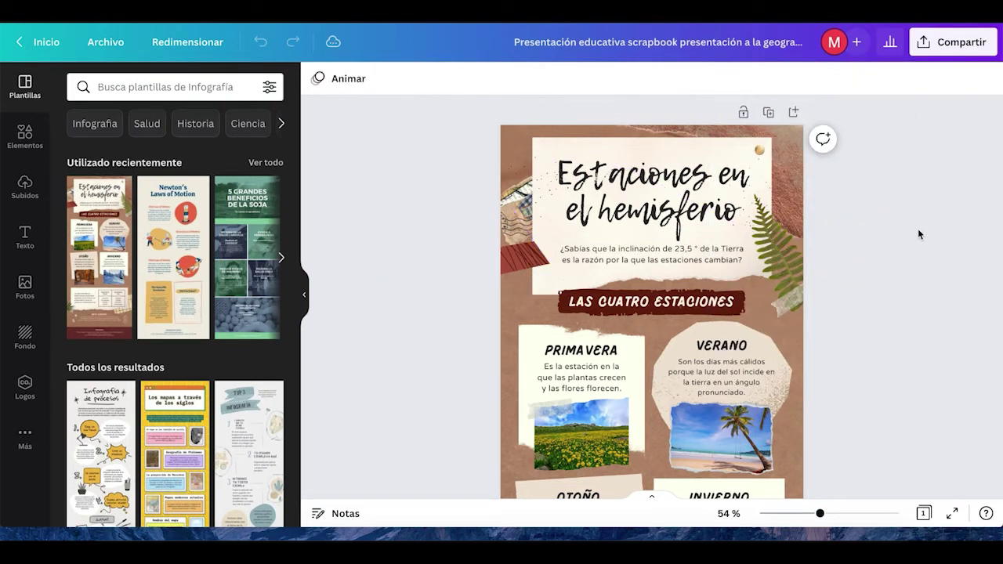
left_click(716, 270)
left_click(785, 251)
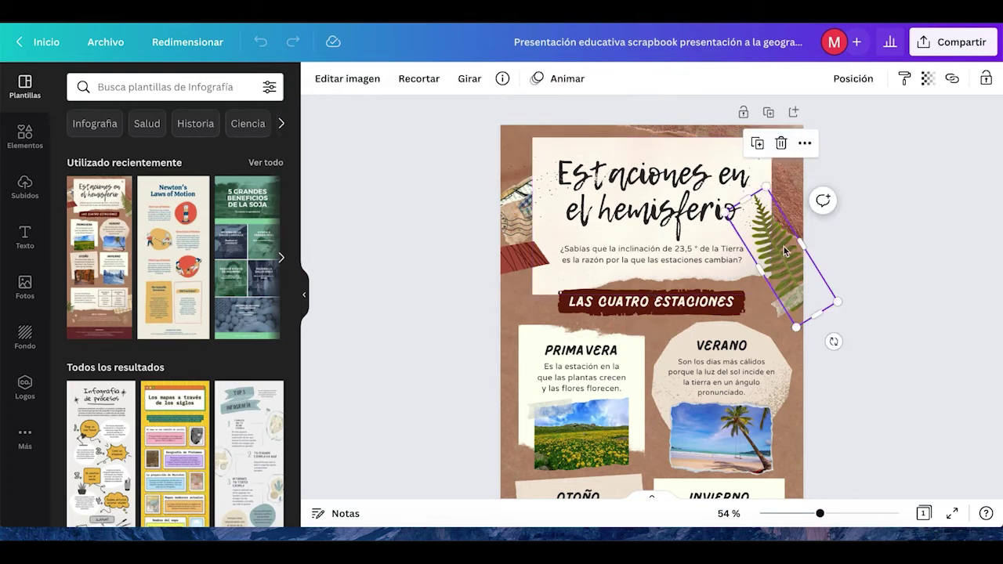
right_click(785, 250)
left_click(432, 236)
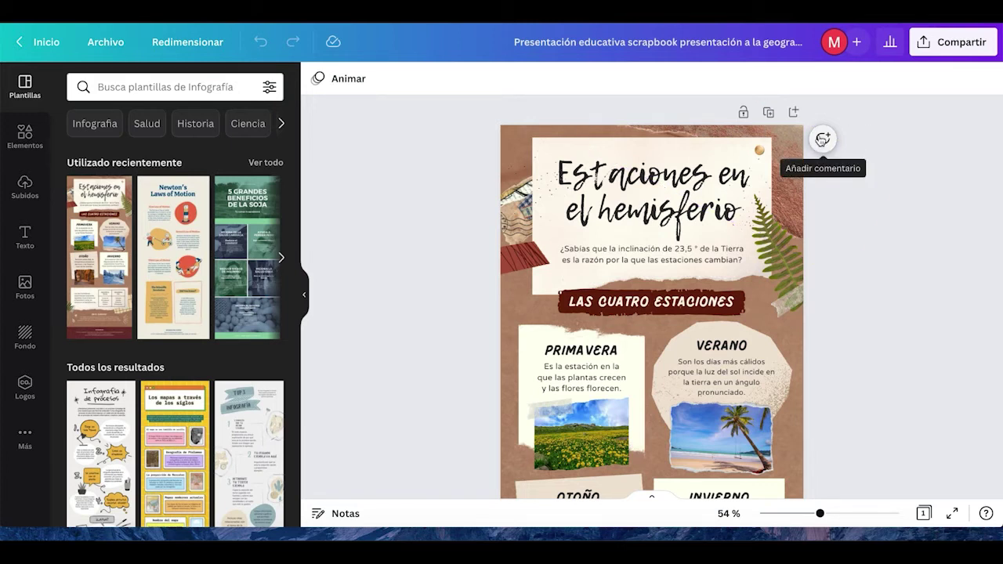
Step: Comment on the infographic page, mentioning a contact with "deberías de mejorar la ortografía", and assign the comment to that contact
left_click(823, 140)
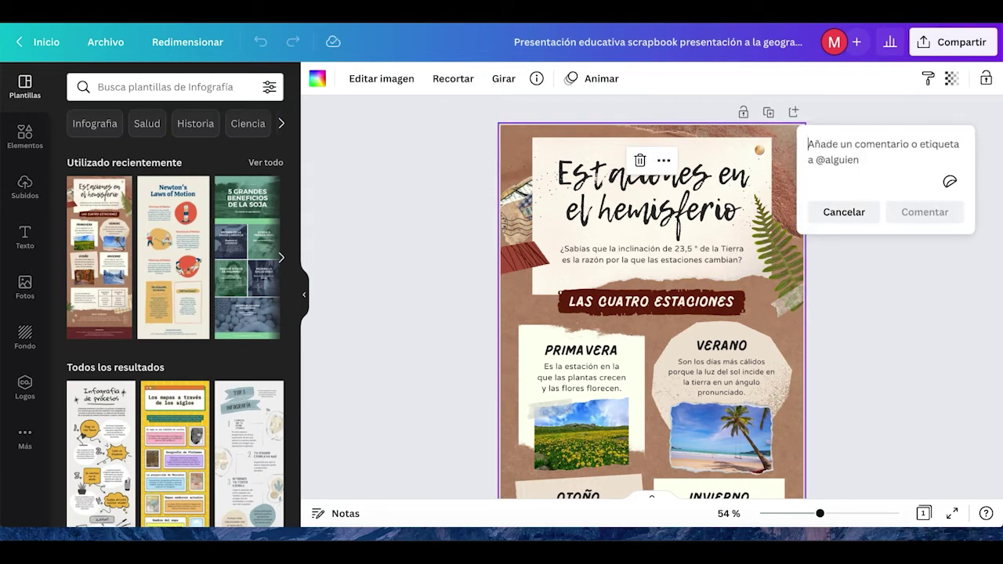
type("@IS")
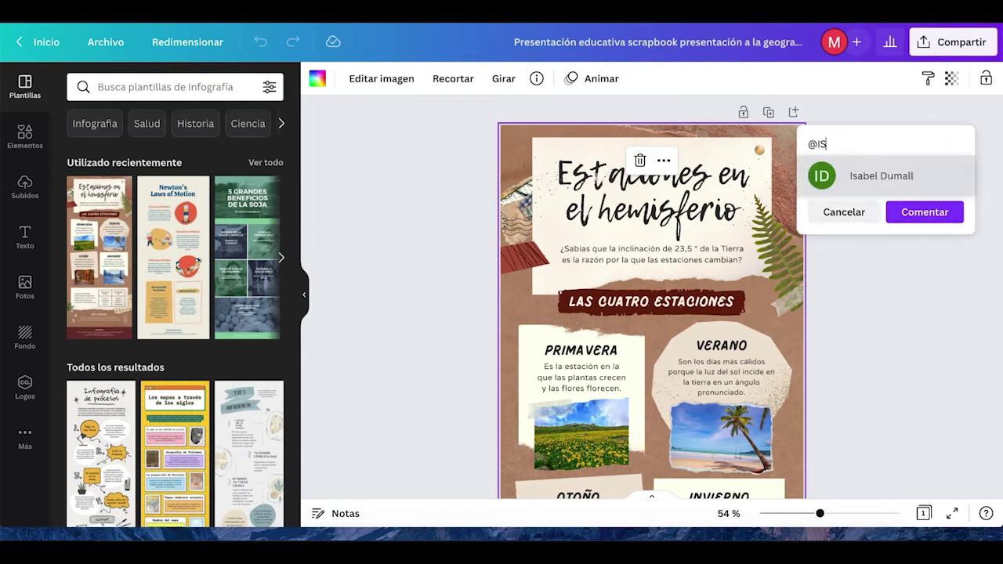
left_click(878, 176)
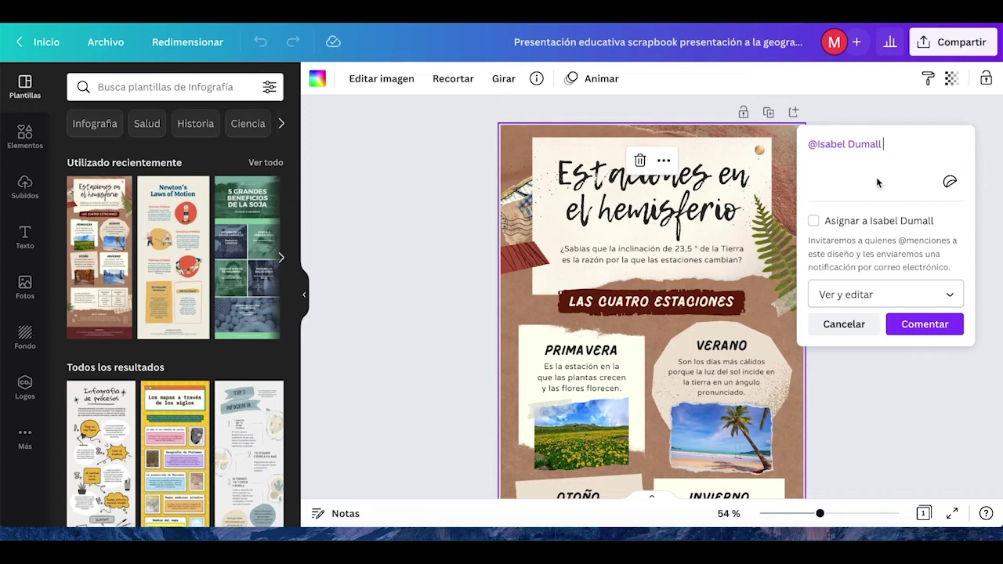
type("deberías de mejorar")
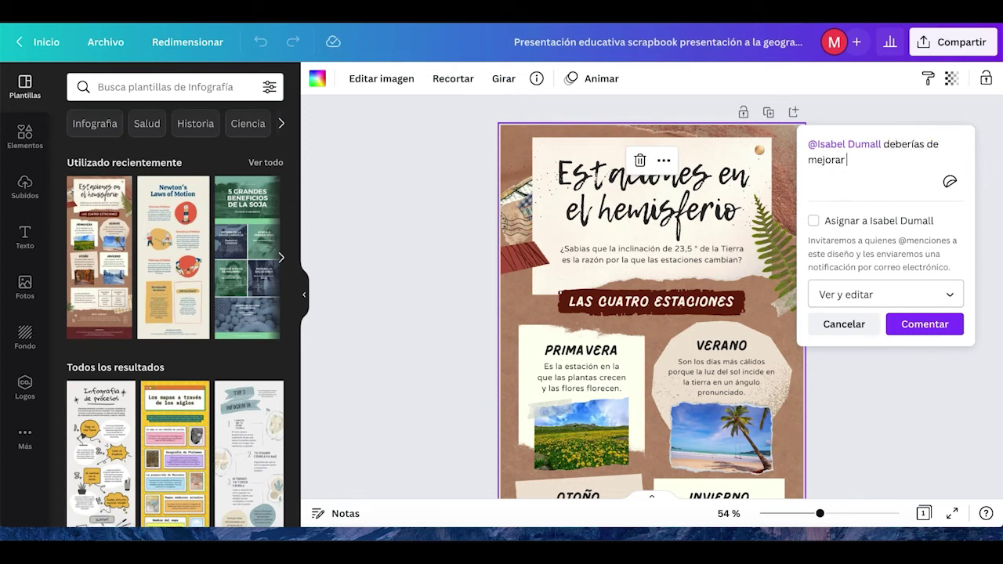
type(" la ortografía")
left_click(813, 222)
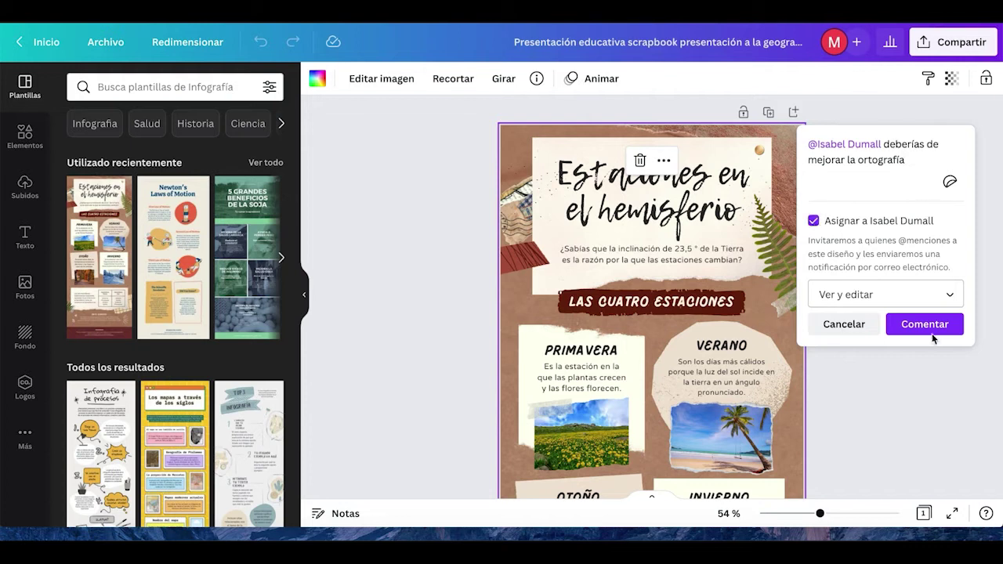
left_click(931, 325)
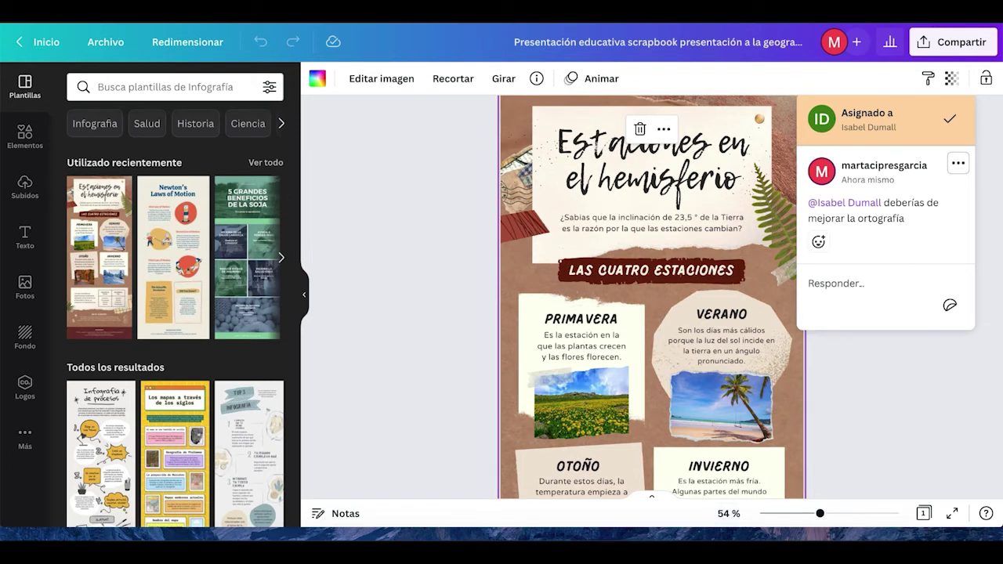
Step: Return to the template library, close the seasons infographic preview and search for "infografía animales"
left_click(384, 6)
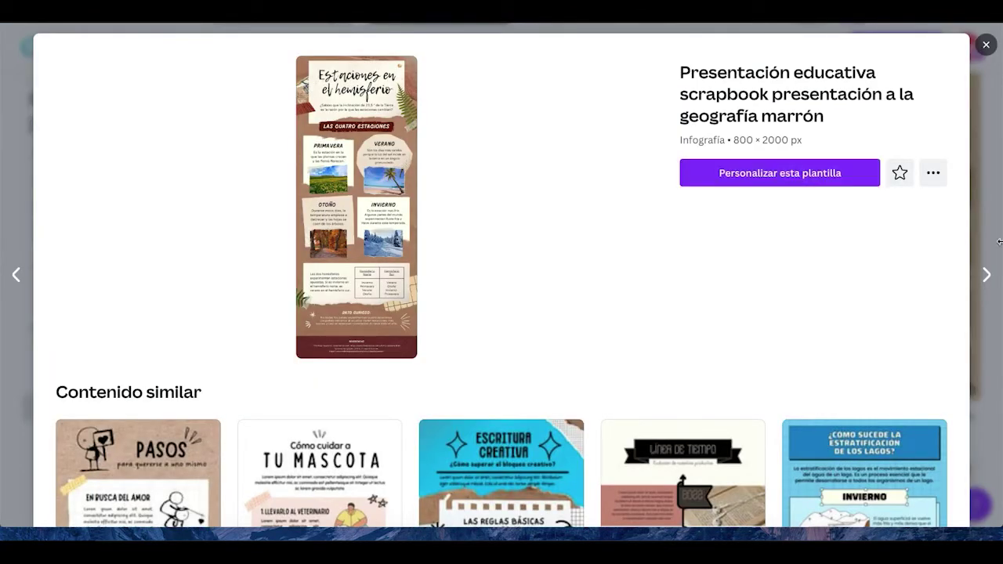
left_click(986, 45)
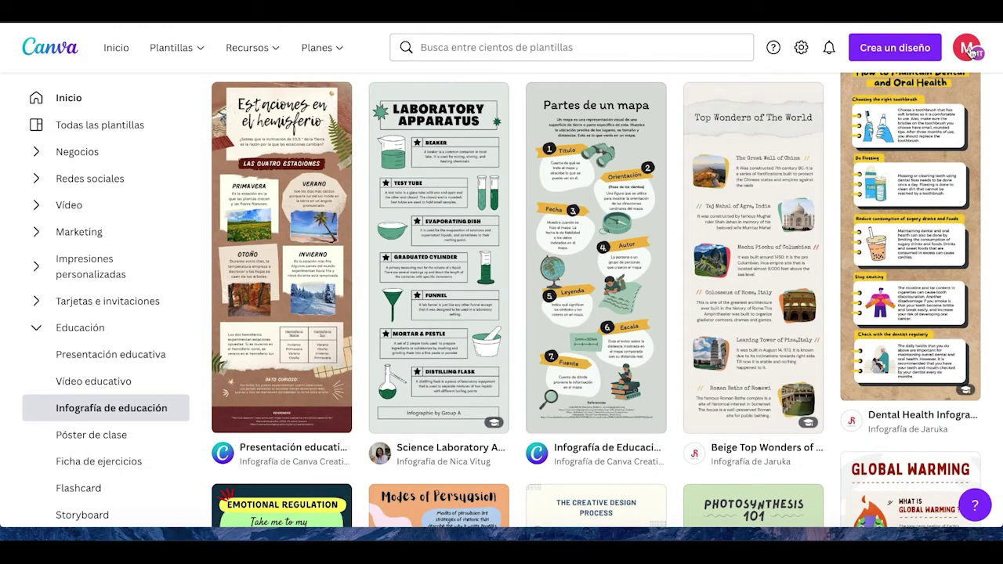
left_click(510, 49)
type("info")
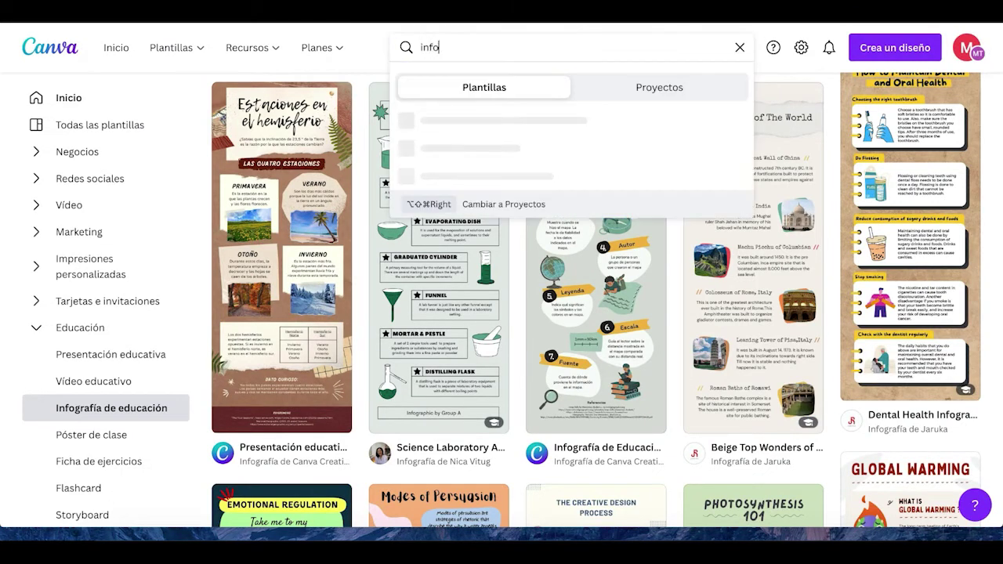
type("grafía animales")
key("Return")
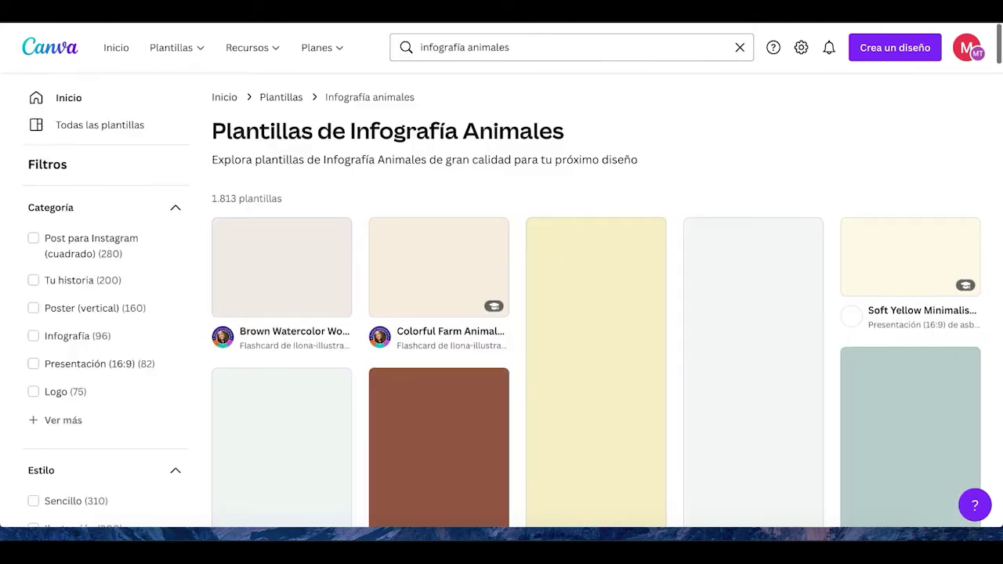
Step: Examine the animal infographic templates in the search results, comparing their topics and layouts
scroll(854, 429, "down", 1)
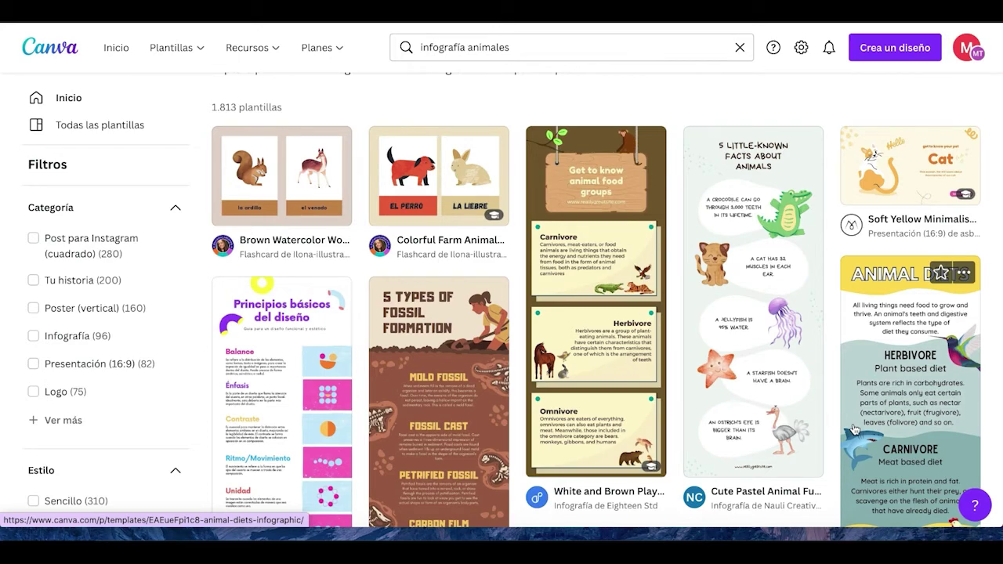
scroll(677, 341, "down", 2)
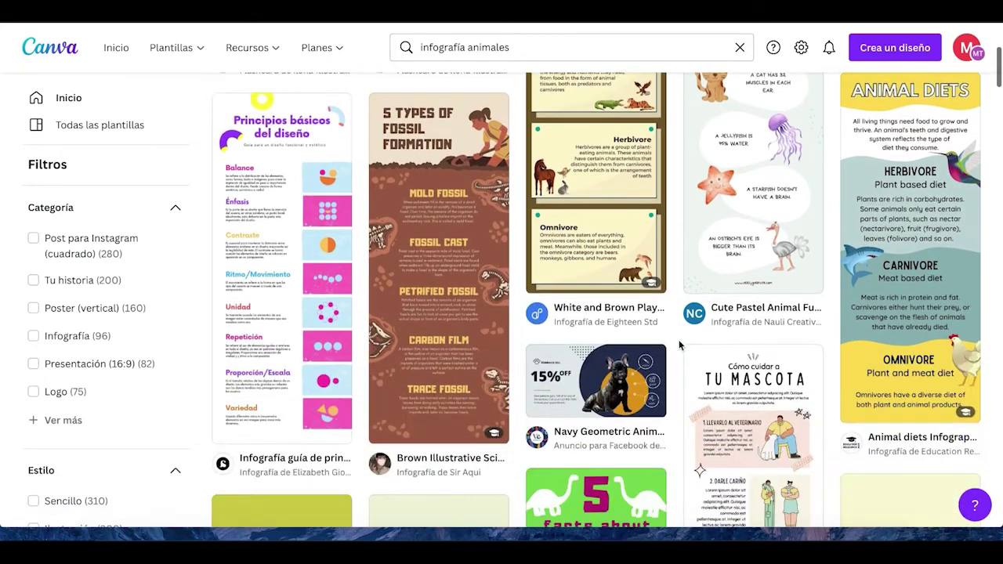
scroll(679, 345, "up", 2)
scroll(679, 344, "down", 5)
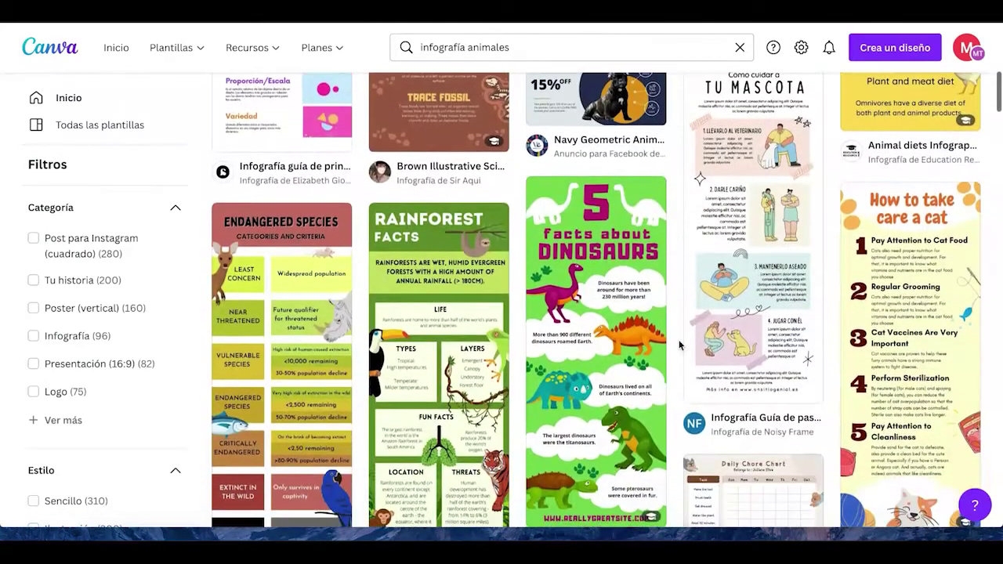
scroll(679, 344, "down", 2)
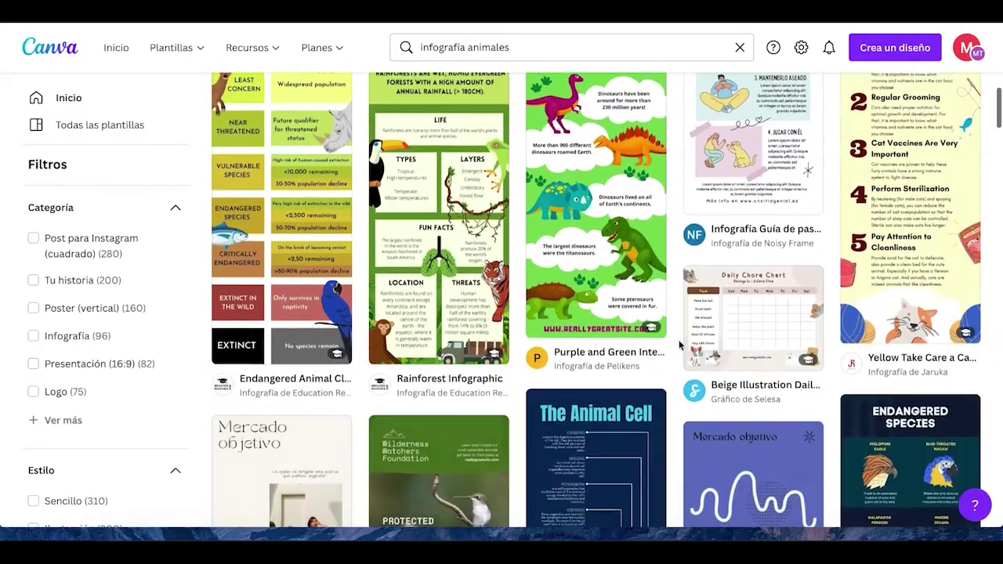
scroll(679, 345, "down", 6)
scroll(679, 345, "up", 3)
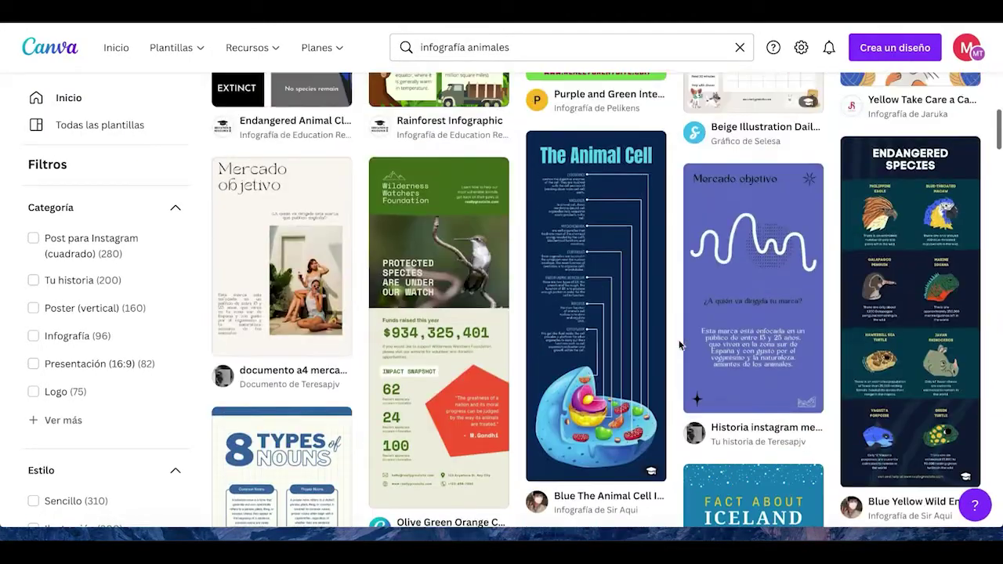
scroll(679, 344, "up", 6)
scroll(680, 343, "up", 1)
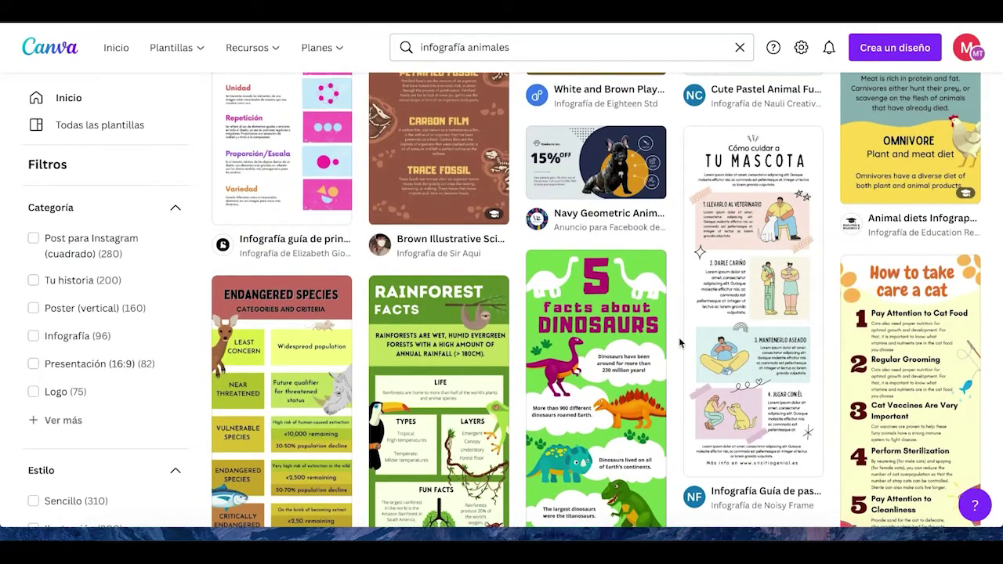
Step: Start a design from the "Cómo cuidar a tu mascota" infographic template and enter "GATO" in its title
left_click(758, 172)
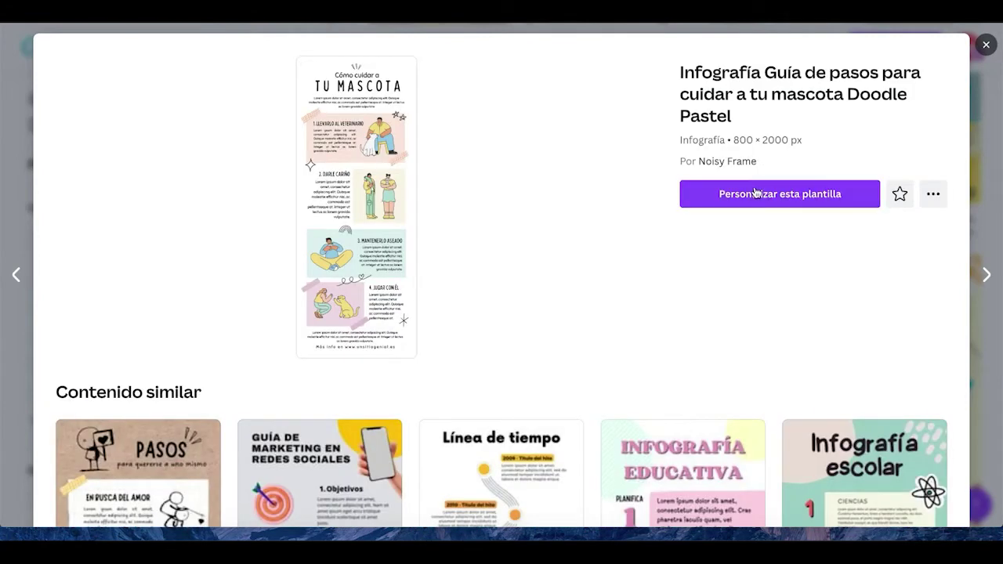
left_click(756, 194)
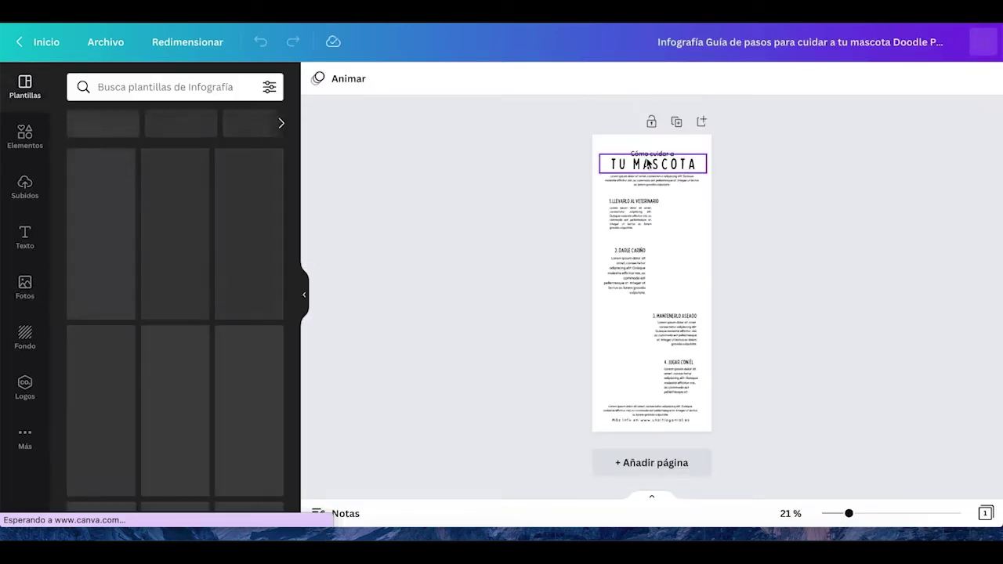
left_click(647, 166)
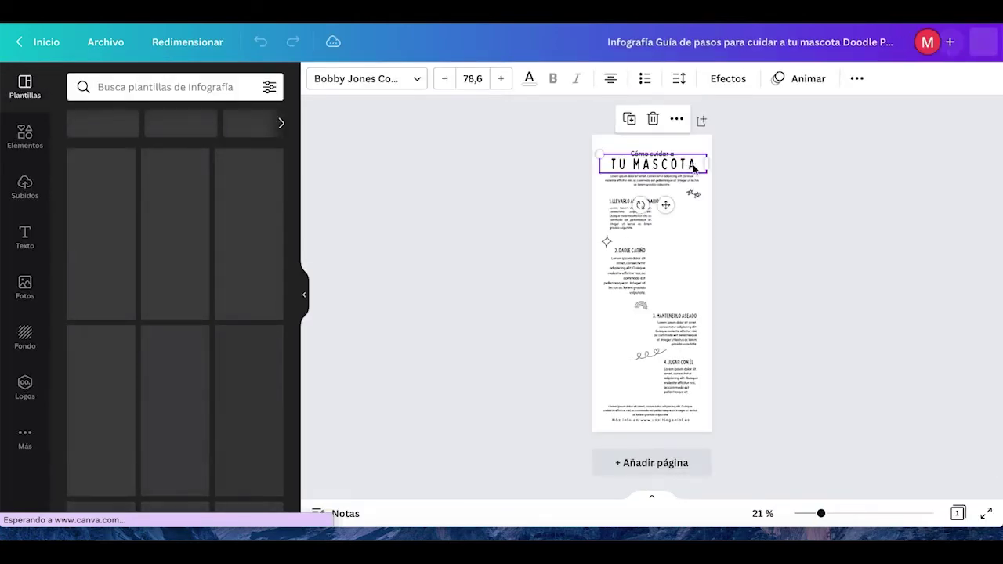
left_click(693, 164)
type("GATO")
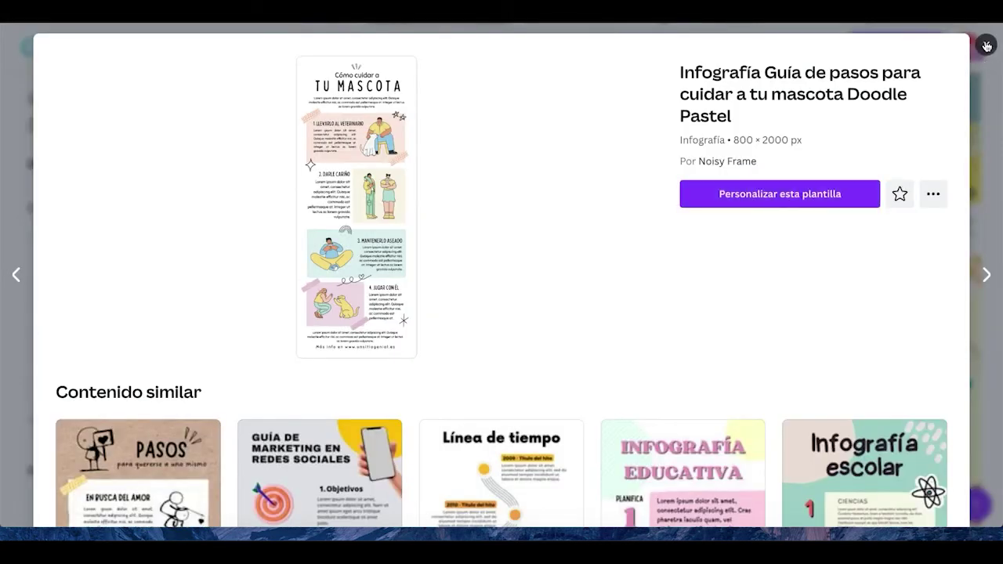
Step: Close the pet infographic and lesson plan previews and go from the worksheet results to the full template library
left_click(985, 46)
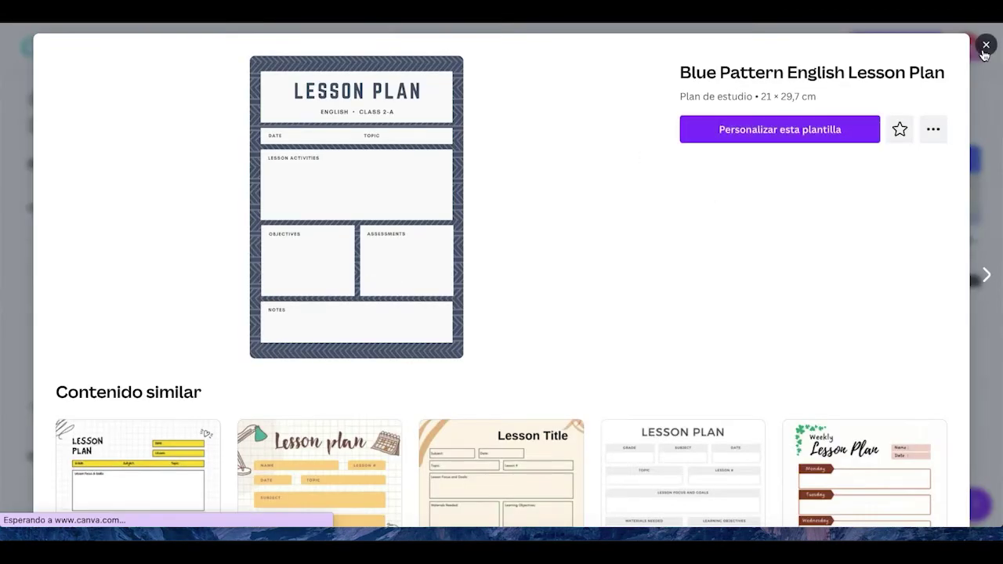
left_click(985, 46)
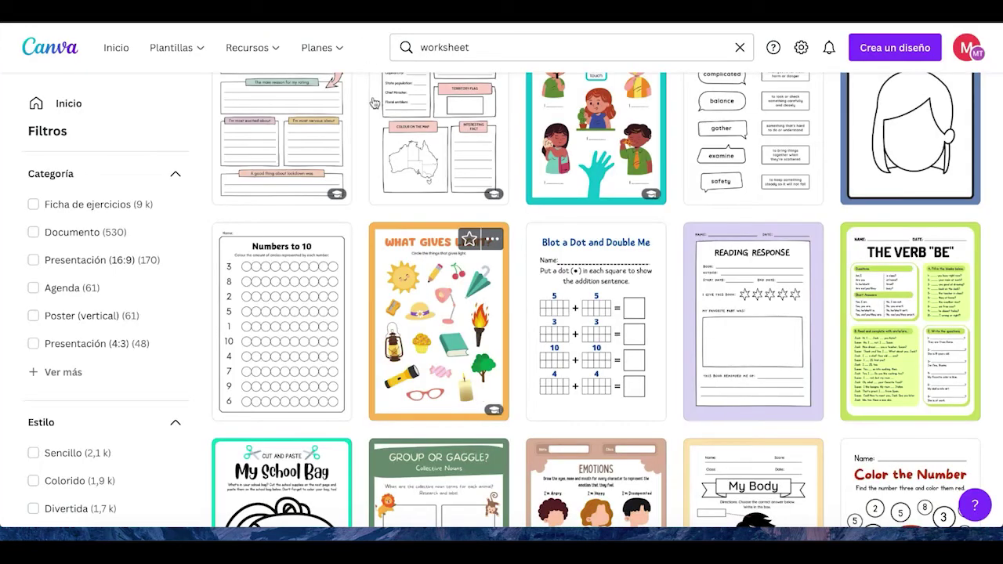
scroll(254, 249, "up", 10)
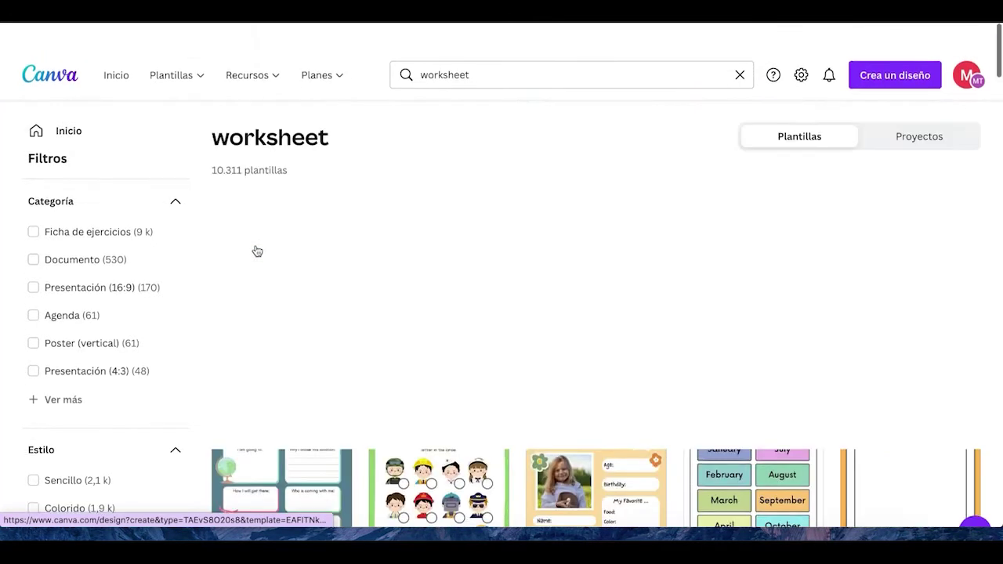
left_click(190, 49)
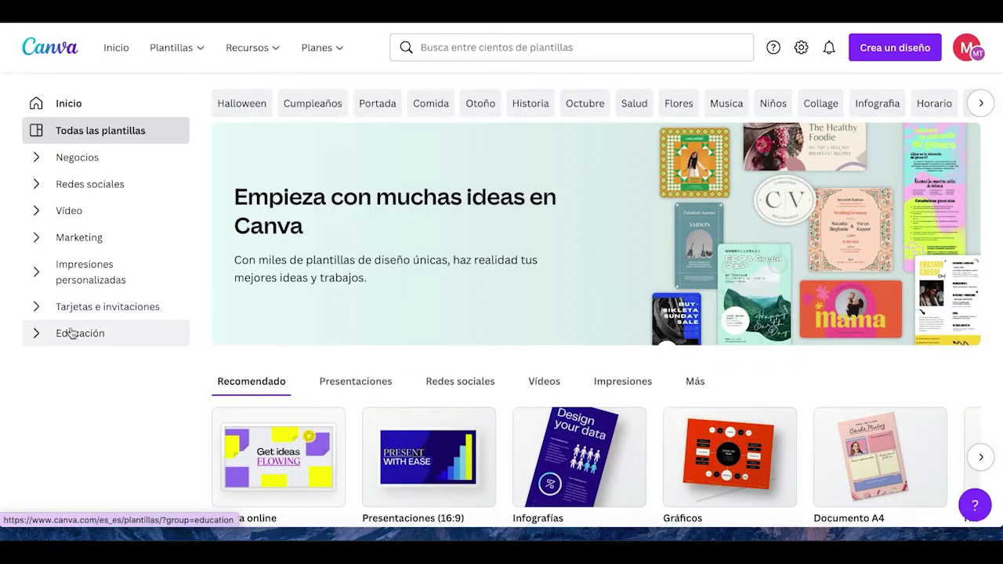
Step: Open the Educación template category and browse the classroom newsletter templates under "Newsletters para el aula"
left_click(70, 333)
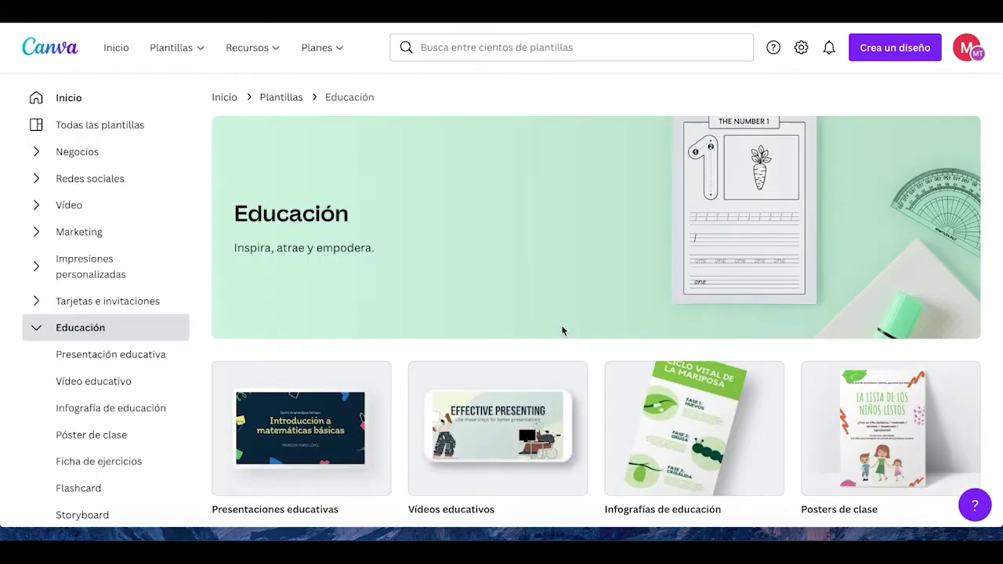
scroll(562, 331, "down", 4)
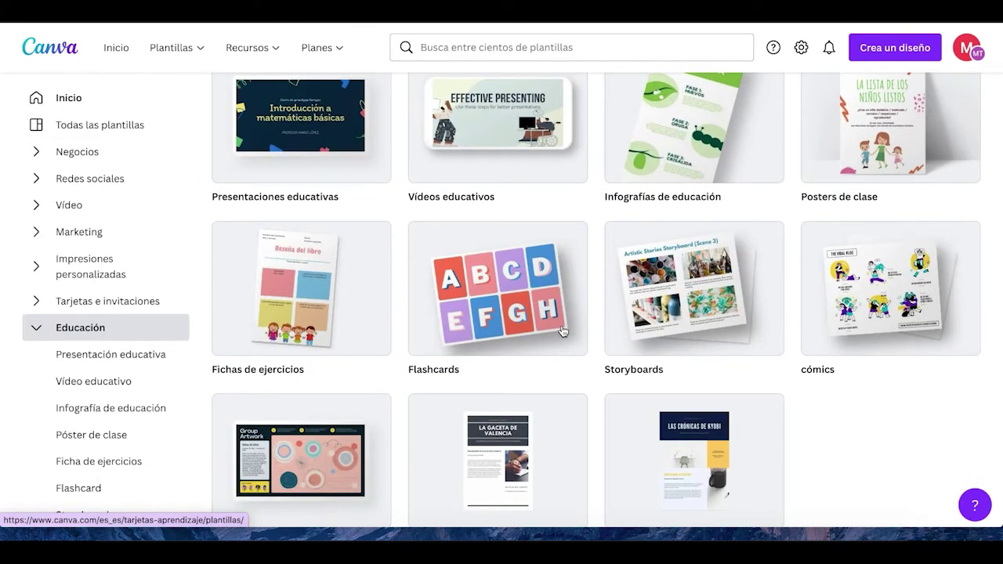
scroll(562, 331, "down", 2)
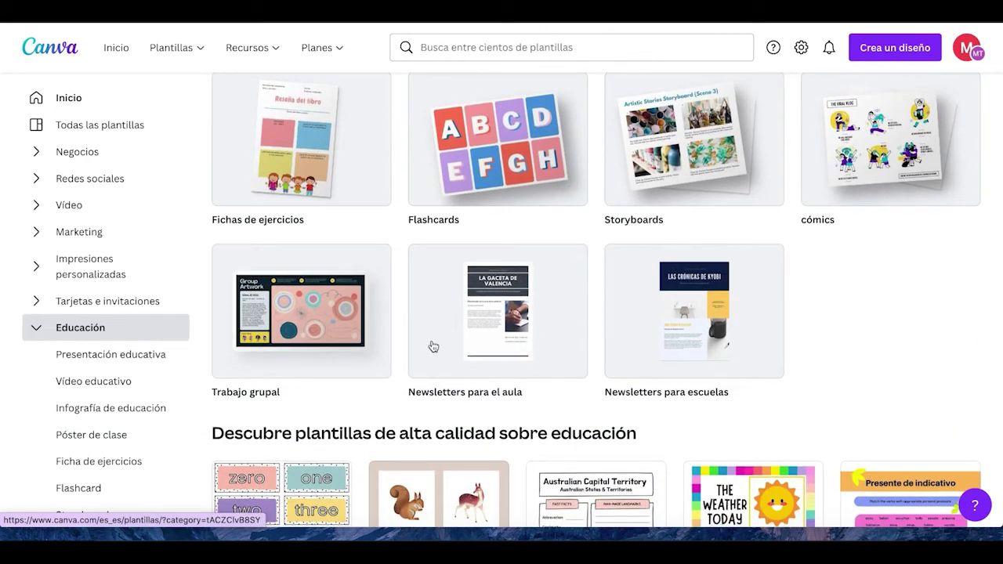
scroll(494, 339, "up", 6)
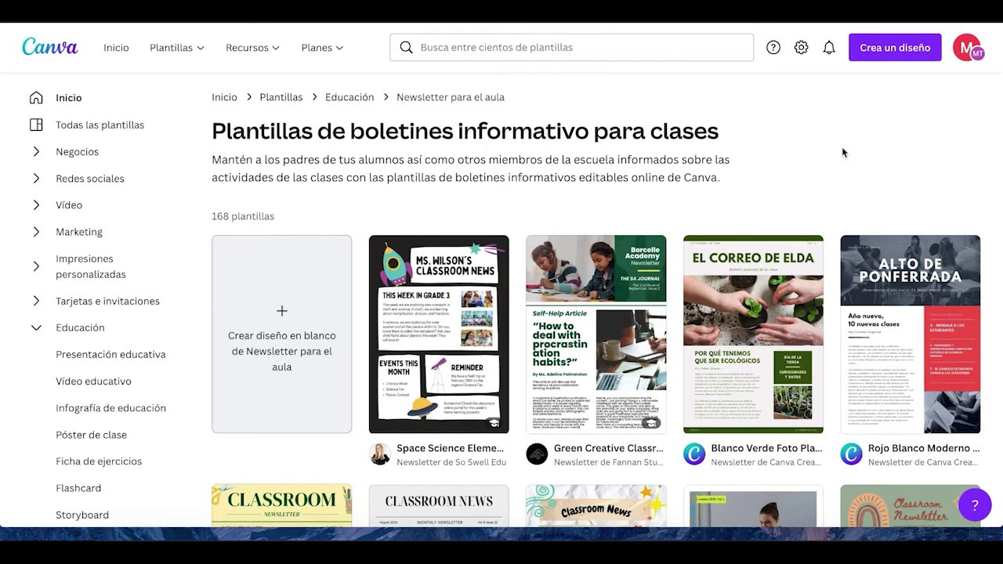
scroll(709, 431, "down", 3)
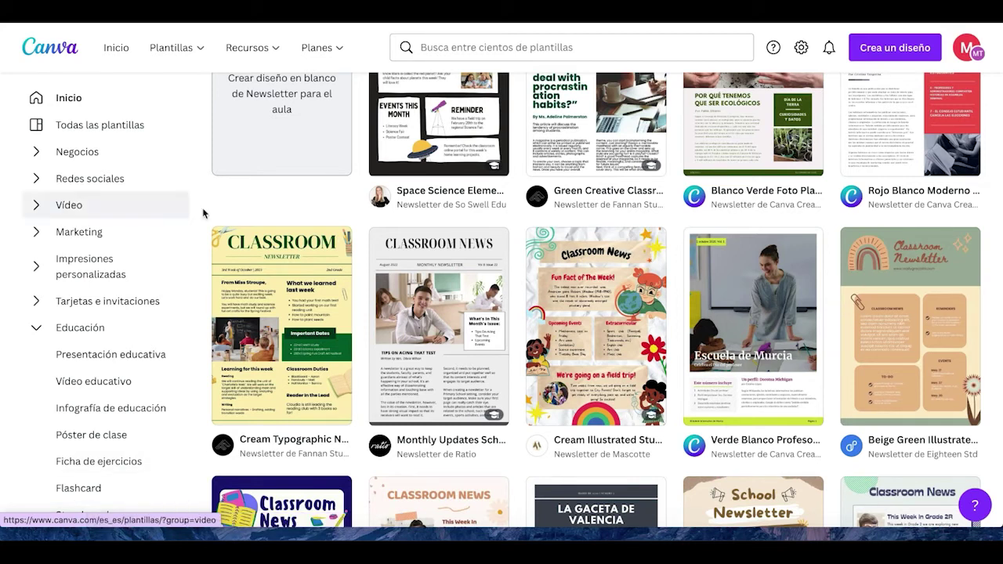
Step: Start a design from the "Monthly Updates School Newspaper Classroom News" template and change its heading to "GUERRA DE UCRANIA"
left_click(425, 245)
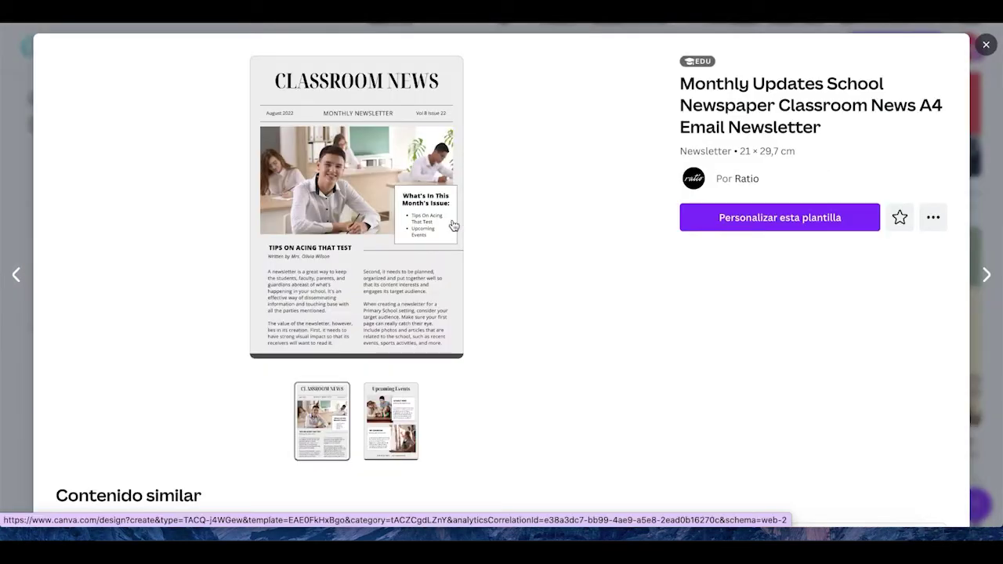
left_click(793, 217)
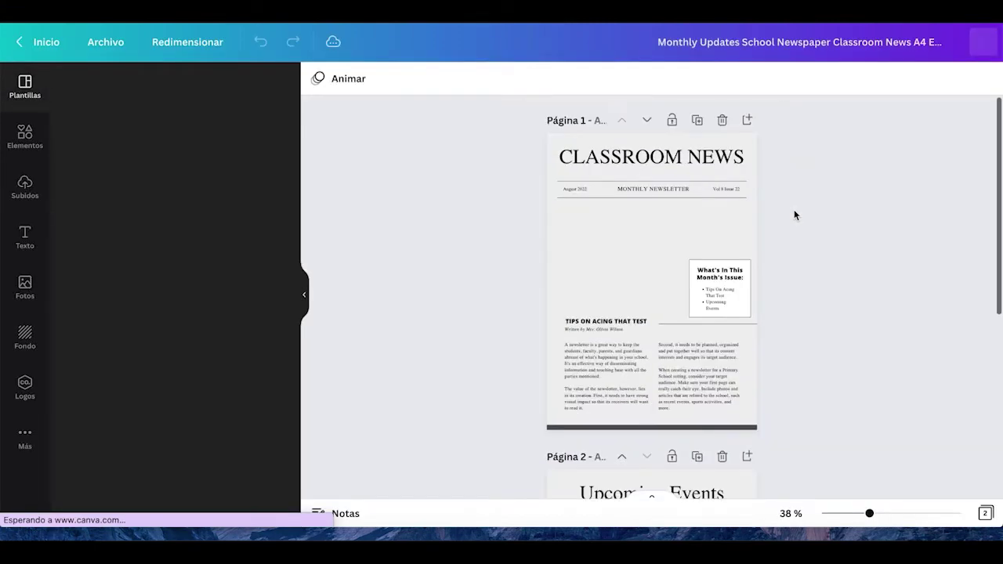
left_click(573, 160)
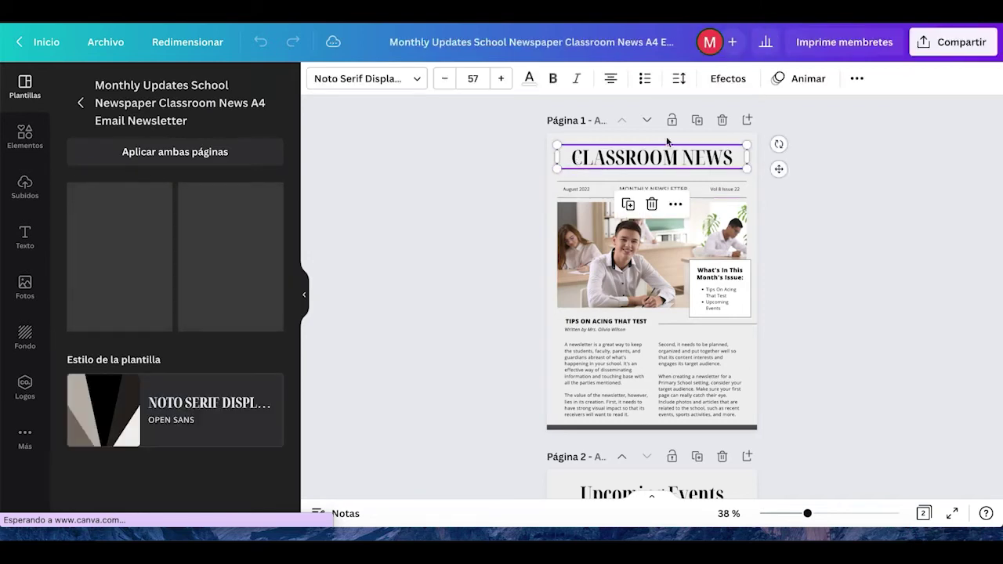
double_click(727, 160)
type("GUERRA DE UCRANIA")
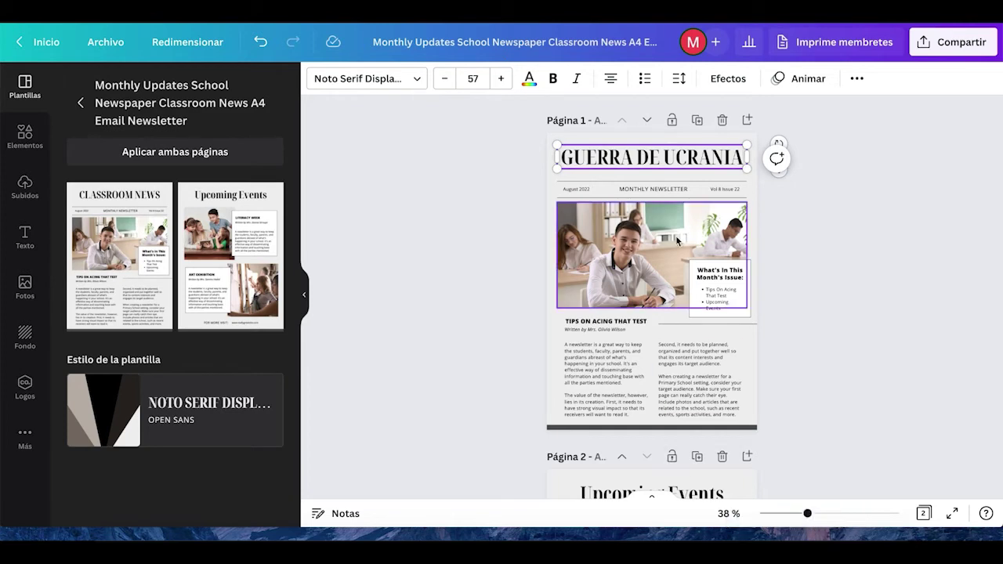
left_click(602, 320)
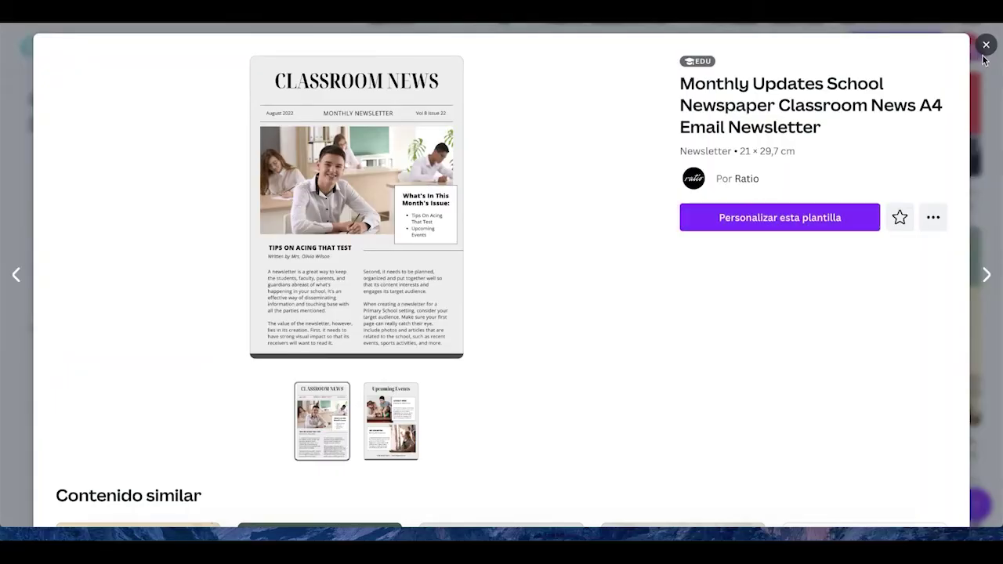
Step: Close the newsletter template preview and search the template library for "mapas mentales"
left_click(987, 46)
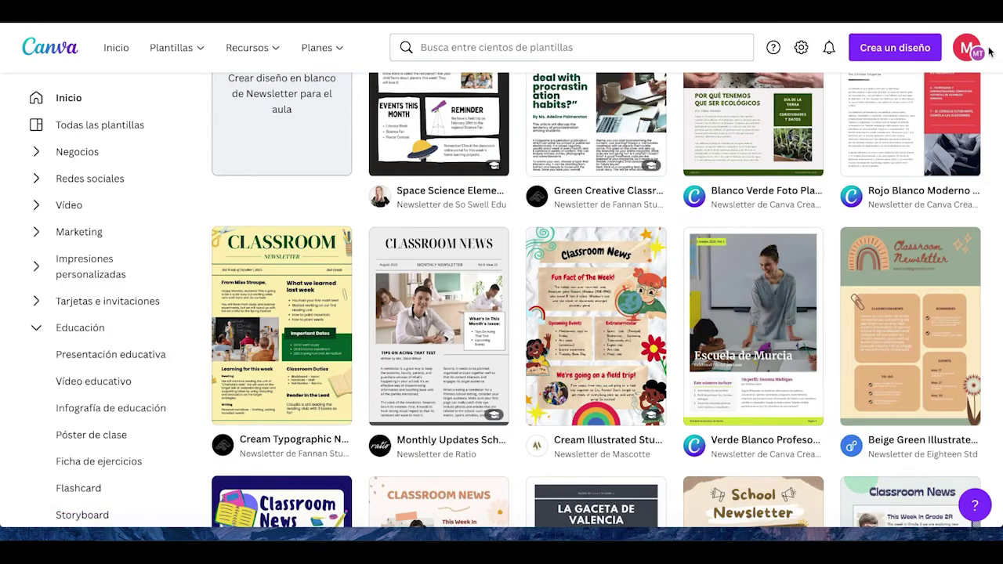
left_click(460, 50)
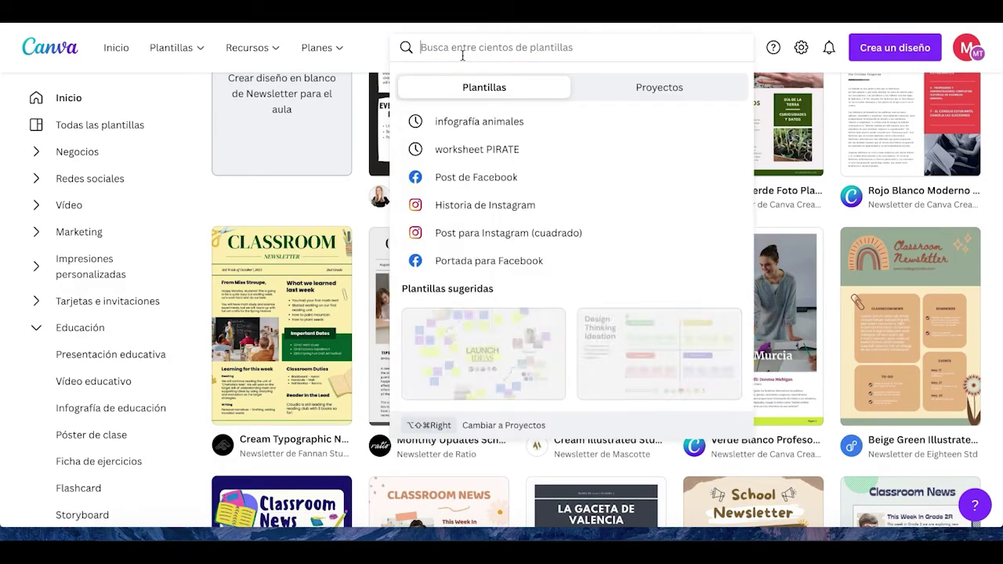
type("mapas mentales")
key("Return")
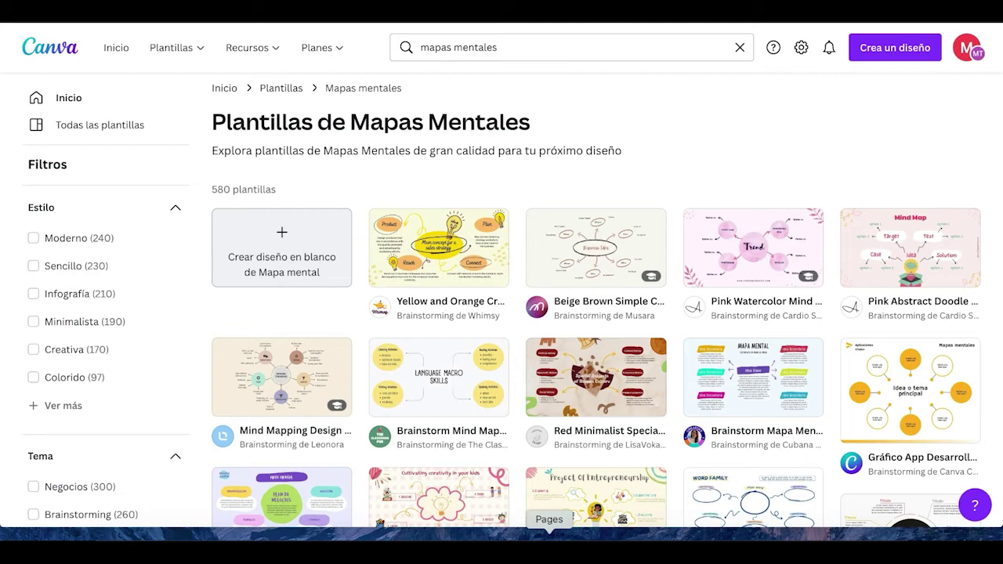
Step: Examine the mind map templates in the search results, comparing their layouts and styles
scroll(539, 438, "down", 3)
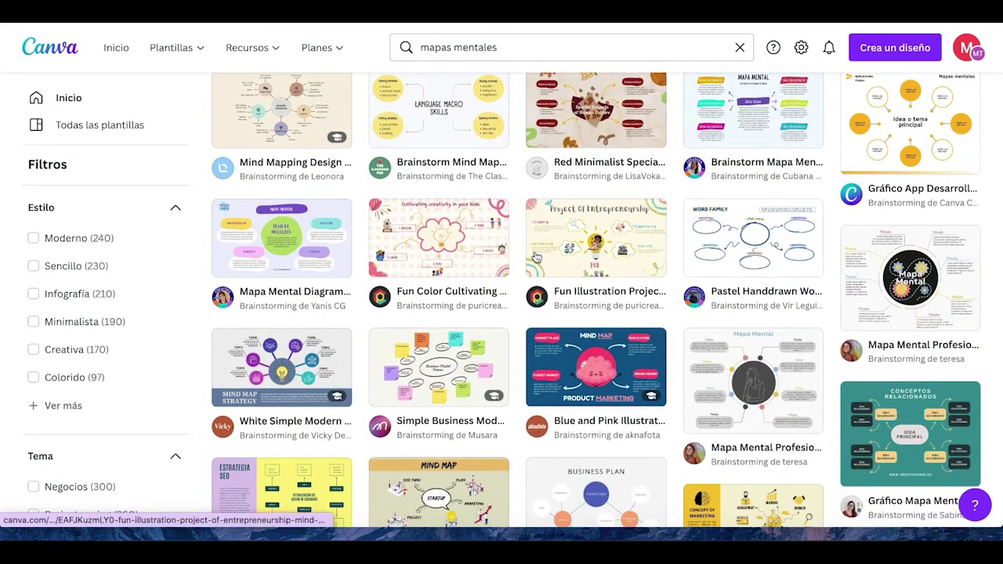
mouse_move(536, 253)
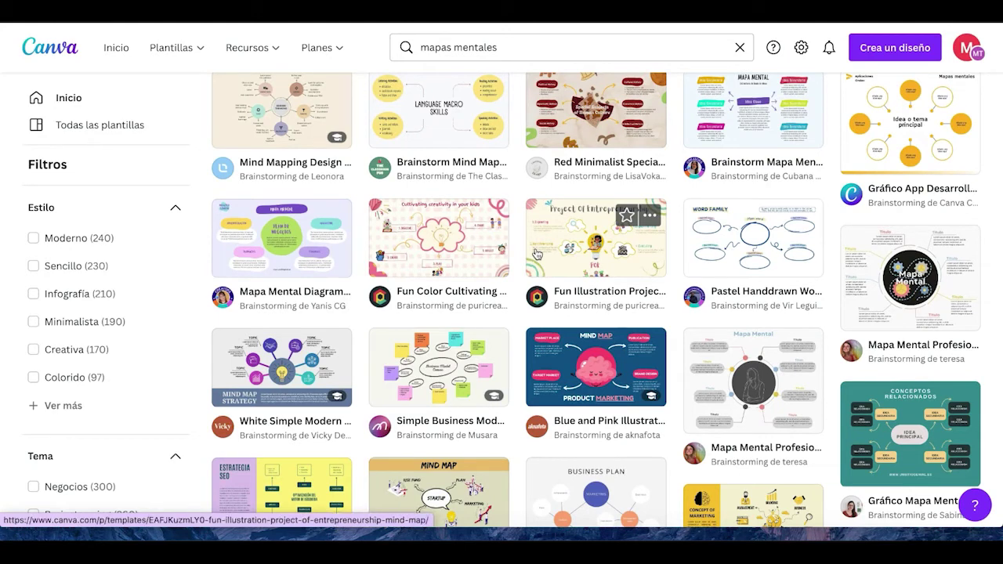
scroll(536, 253, "down", 2)
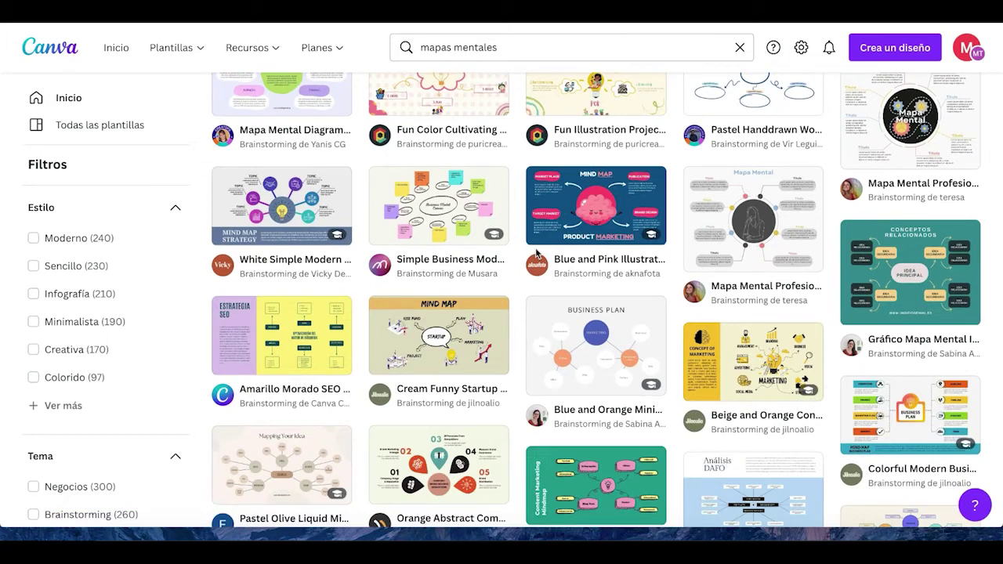
scroll(536, 253, "up", 2)
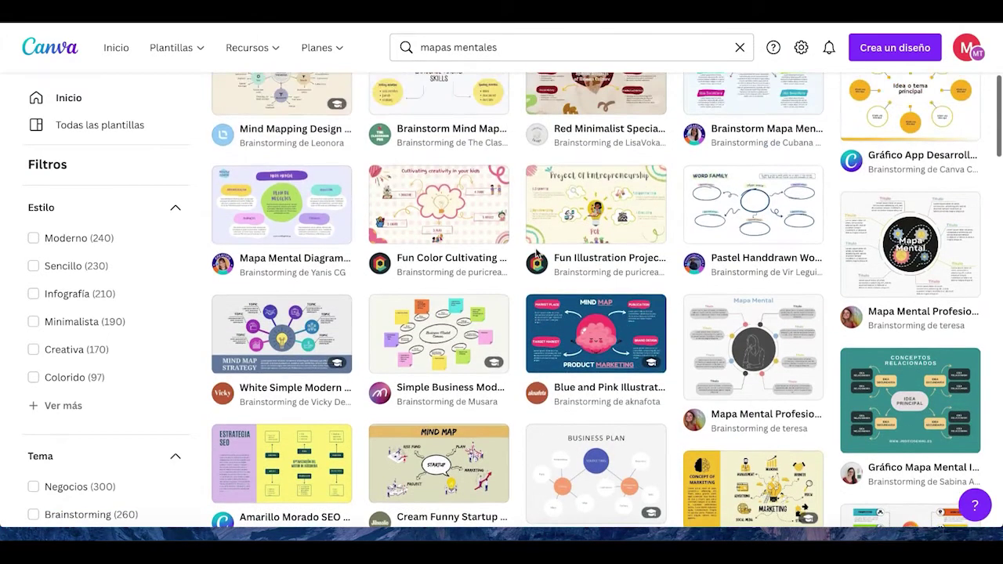
scroll(651, 182, "up", 1)
mouse_move(658, 177)
scroll(659, 177, "up", 2)
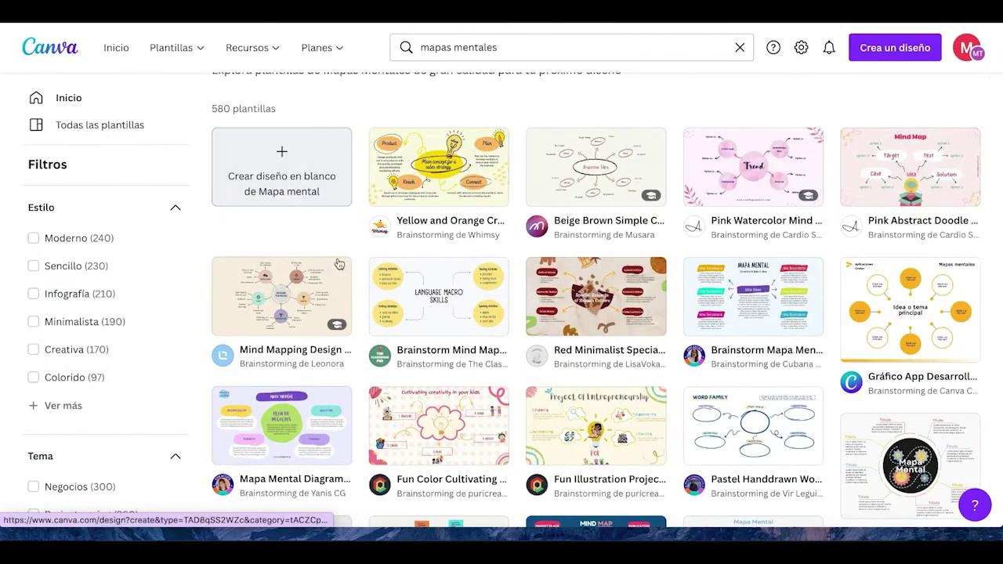
scroll(468, 456, "down", 1)
scroll(468, 456, "down", 6)
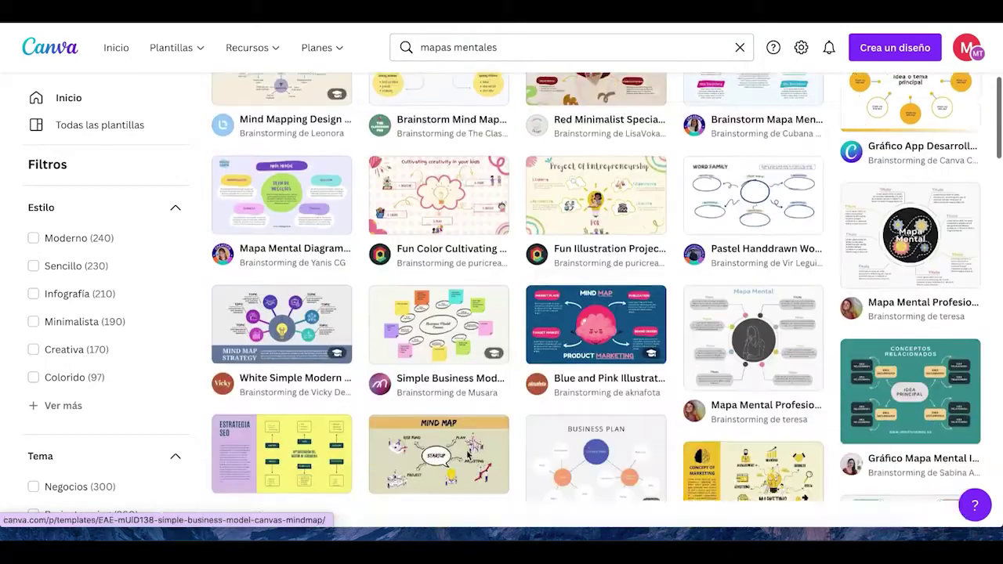
scroll(468, 456, "down", 2)
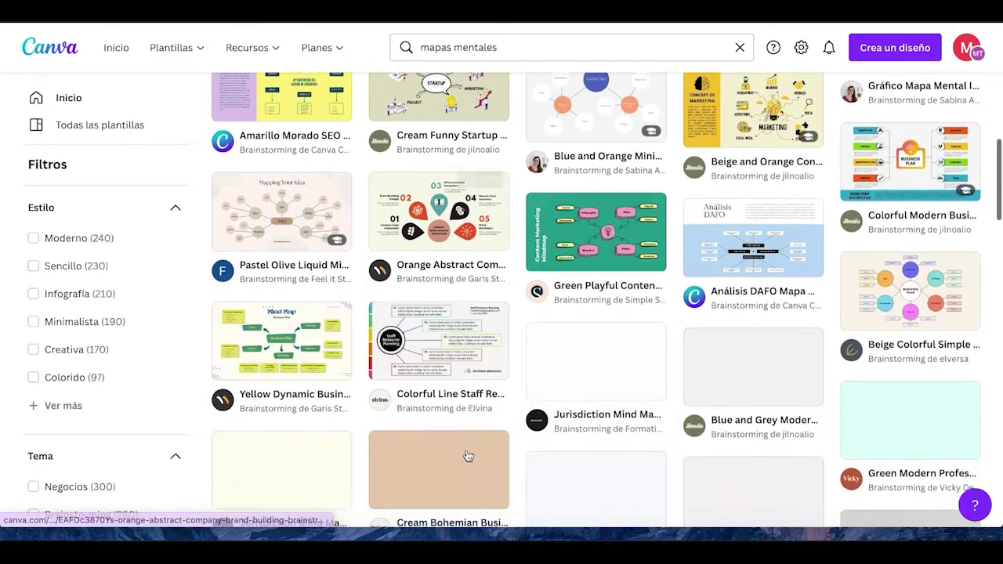
Step: Start a design from the "Beige Colorful Simple Business Strategic Planning Brainstorm" template and replace its central text with "LOS CONTINENTES"
left_click(921, 290)
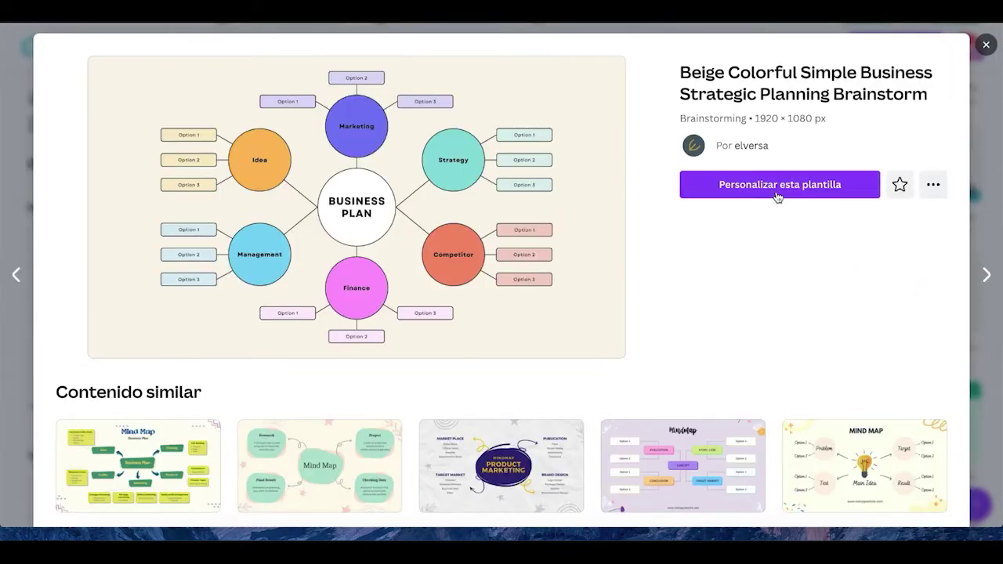
left_click(776, 190)
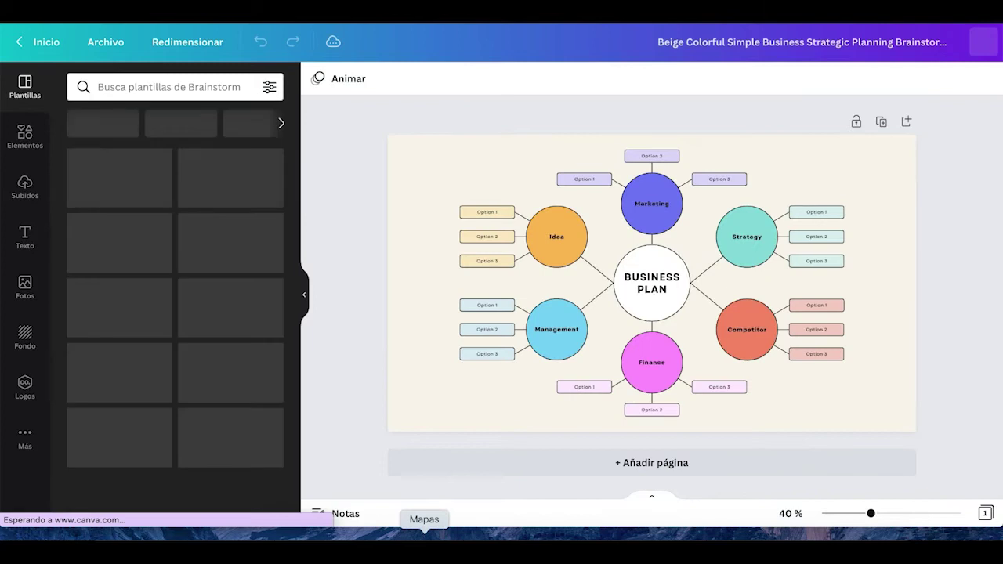
left_click(655, 292)
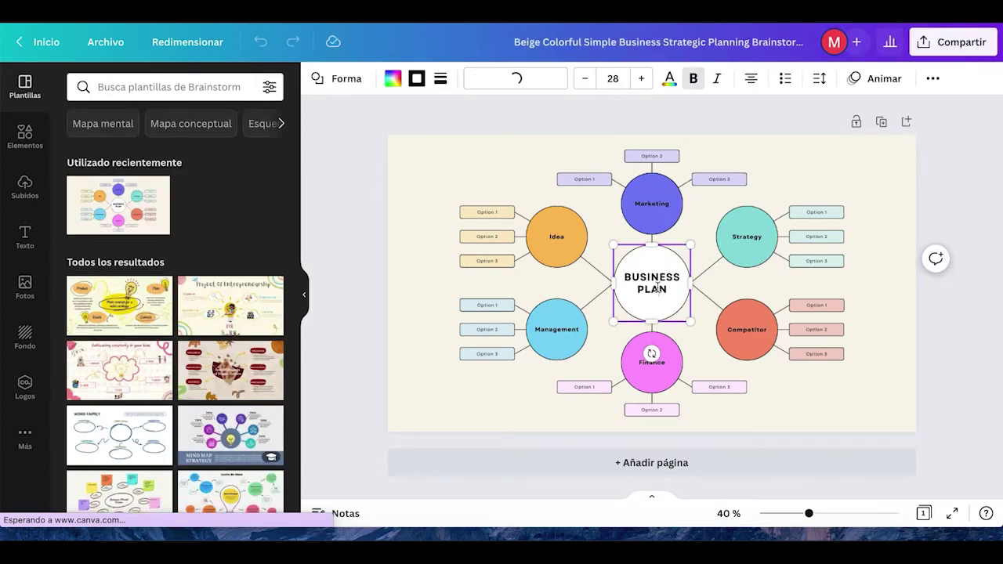
triple_click(667, 289)
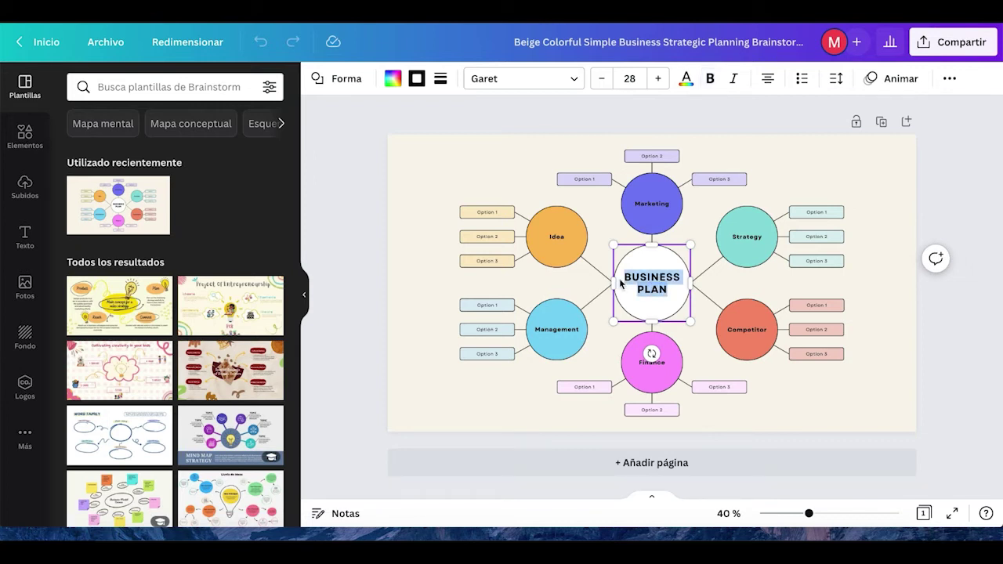
type("LOS CONTIN")
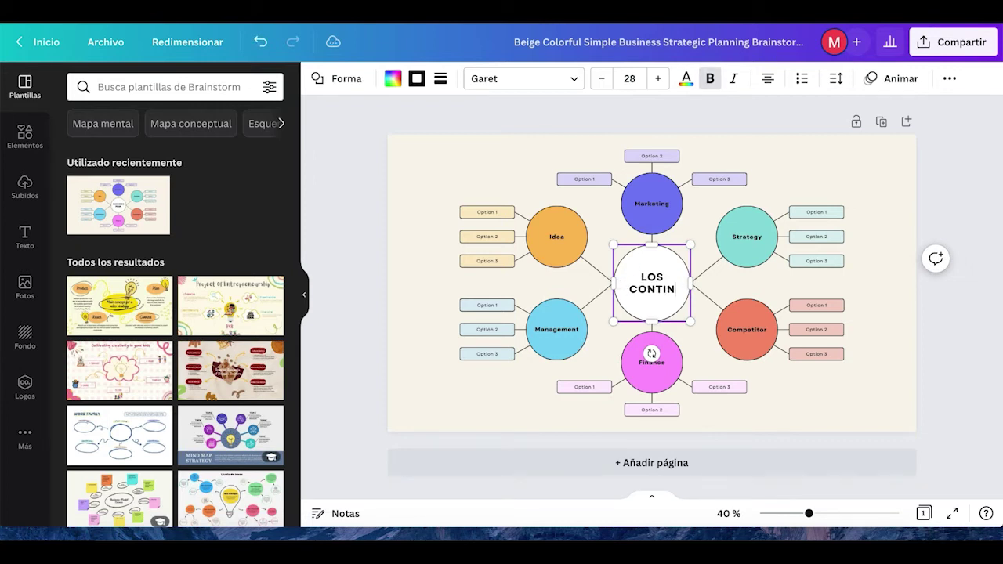
type("ENTES")
Step: Reduce the font size of the central circle's text until the word "CONTINENTES" fits on one line
left_click_drag(669, 296, 626, 268)
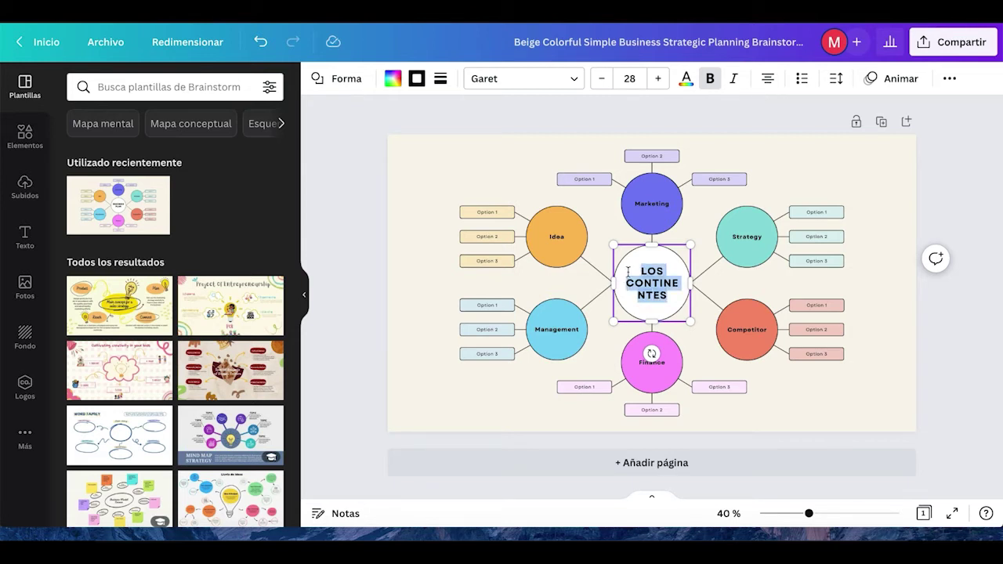
left_click(601, 79)
left_click(601, 79)
left_click(601, 79)
left_click(601, 79)
left_click(601, 79)
left_click(601, 79)
left_click(601, 79)
left_click(601, 79)
left_click(601, 82)
left_click(601, 82)
Step: Delete the Marketing, Strategy, Competitor, Finance, Management and Idea labels from the six circles around the mind map's centre
left_click(656, 203)
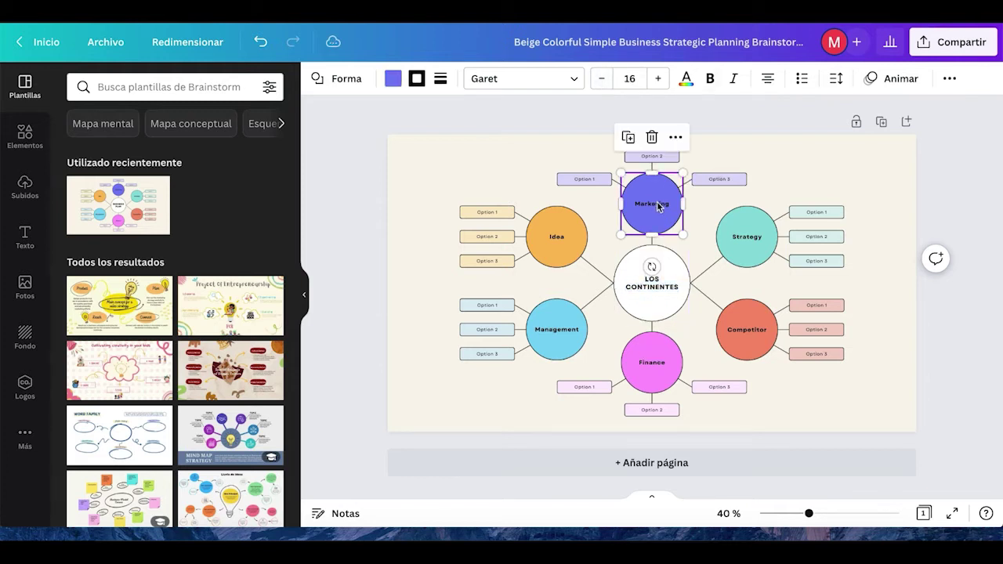
double_click(657, 203)
key("BackSpace")
left_click(753, 233)
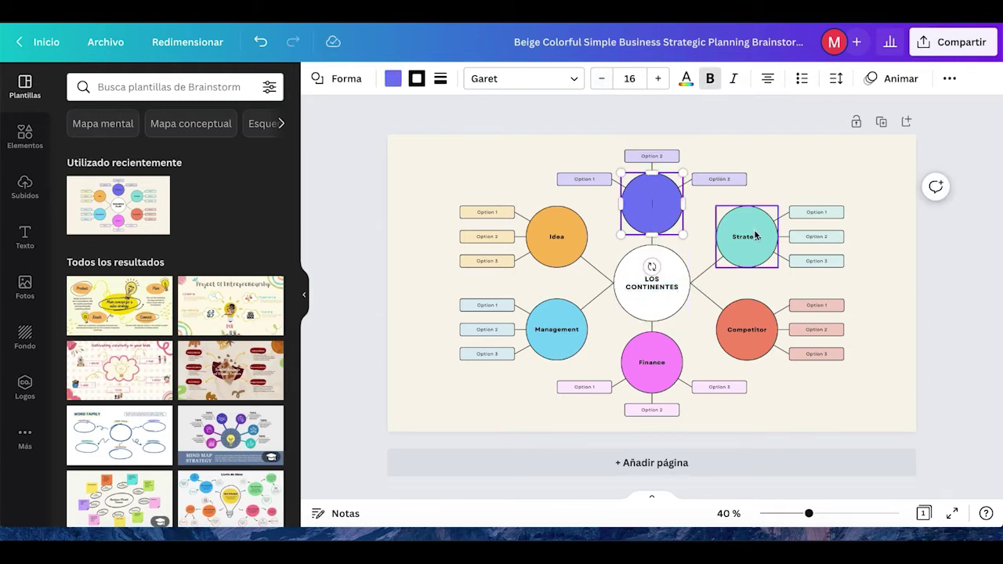
double_click(750, 235)
key("BackSpace")
left_click(758, 331)
left_click_drag(766, 332, 725, 332)
key("BackSpace")
left_click(674, 365)
left_click_drag(671, 362, 637, 362)
key("BackSpace")
left_click(566, 335)
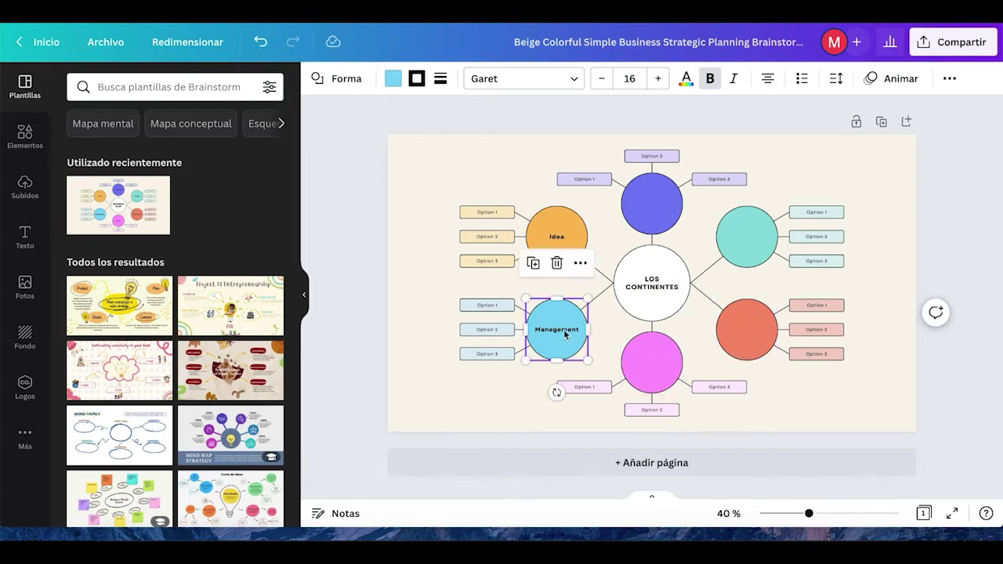
left_click_drag(585, 333, 532, 330)
key("BackSpace")
left_click(564, 240)
left_click_drag(568, 237, 545, 237)
key("BackSpace")
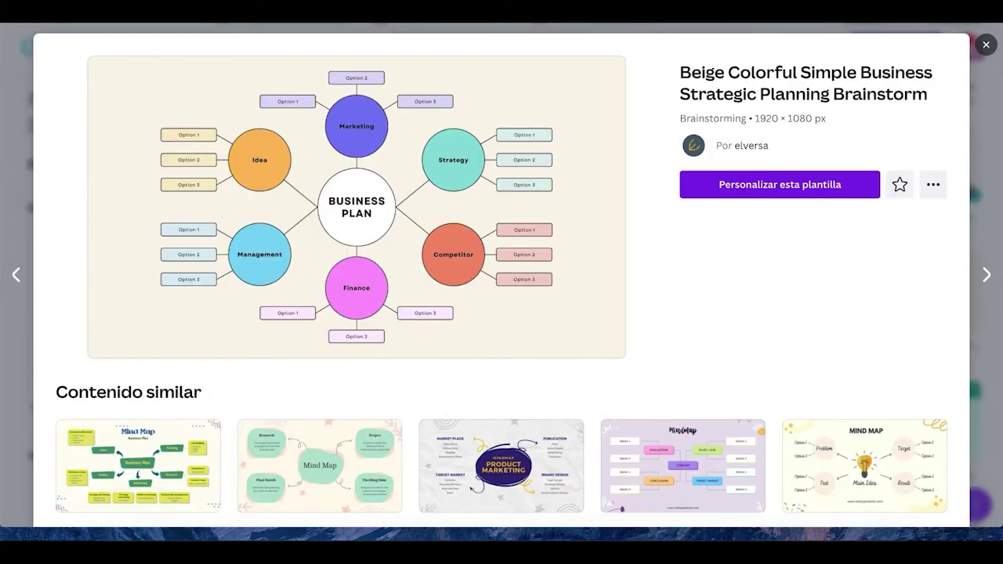
Step: Close the mind map template preview, return to the full template library and open the Educación category
left_click(986, 45)
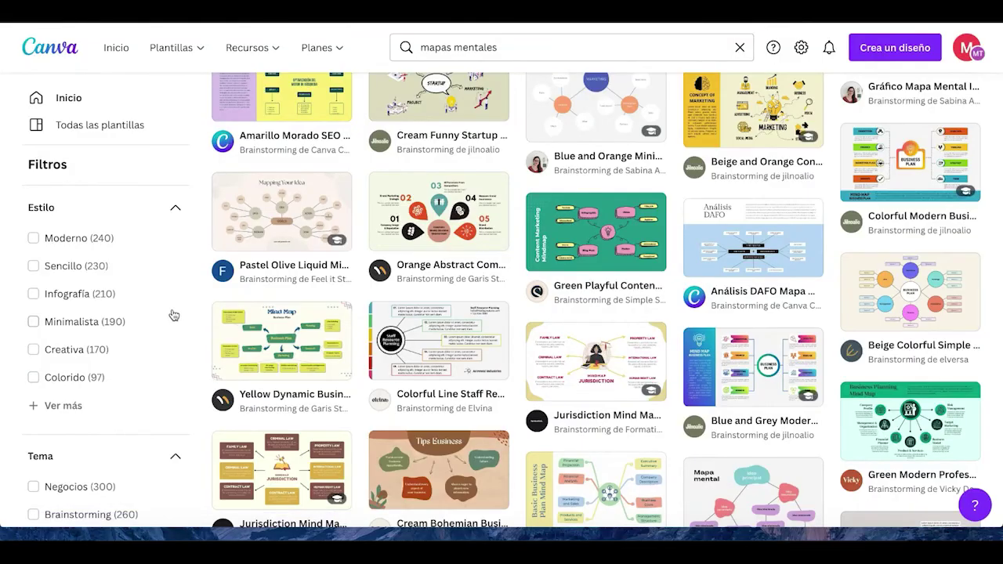
scroll(170, 316, "up", 3)
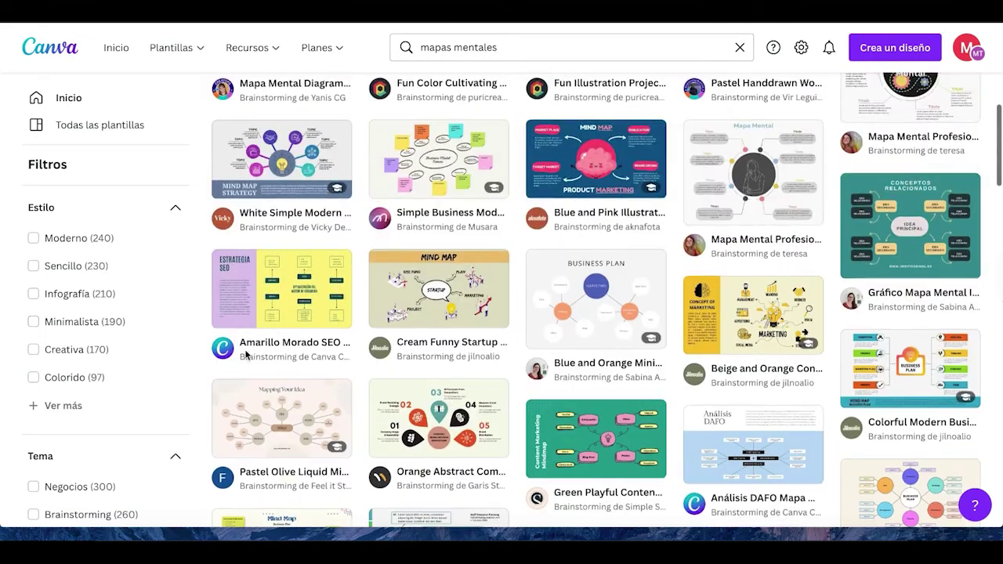
left_click(186, 52)
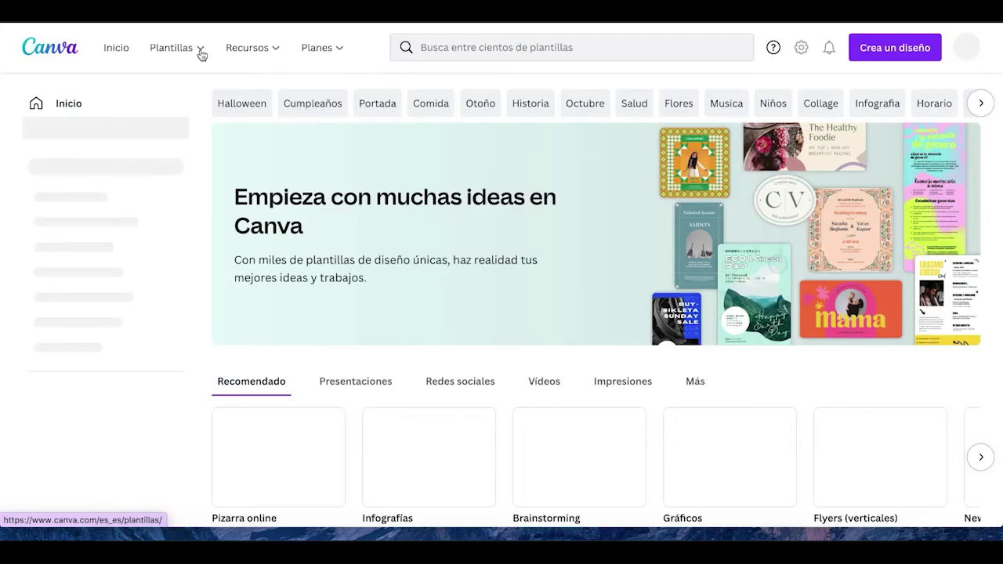
mouse_move(201, 52)
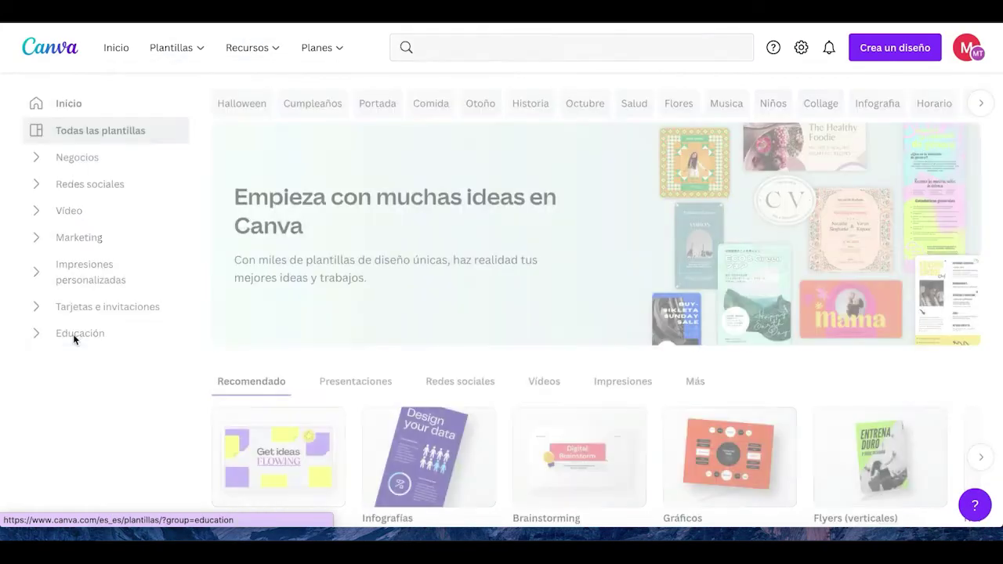
left_click(73, 333)
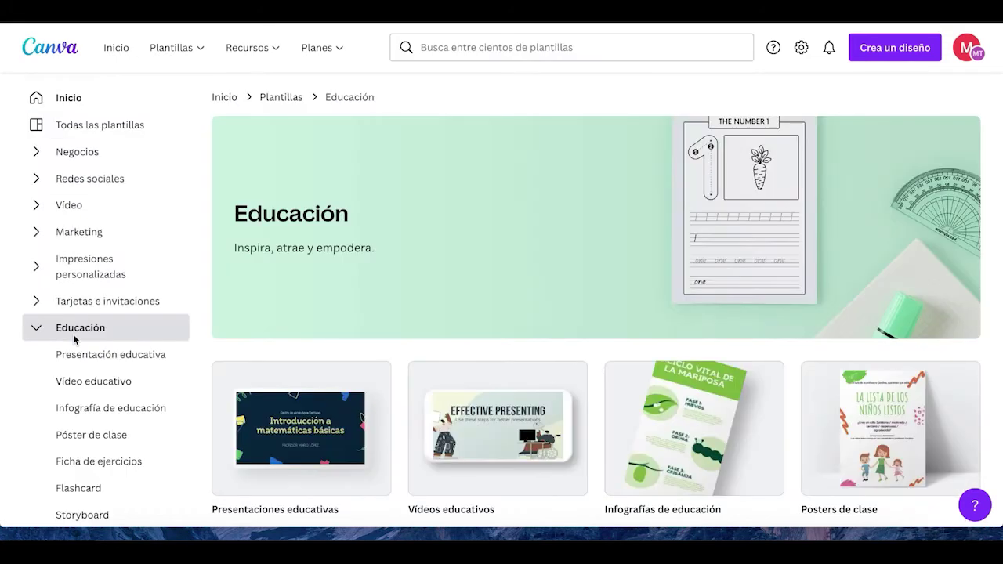
Step: Open the comic template category from the Educación template collection
scroll(352, 336, "down", 8)
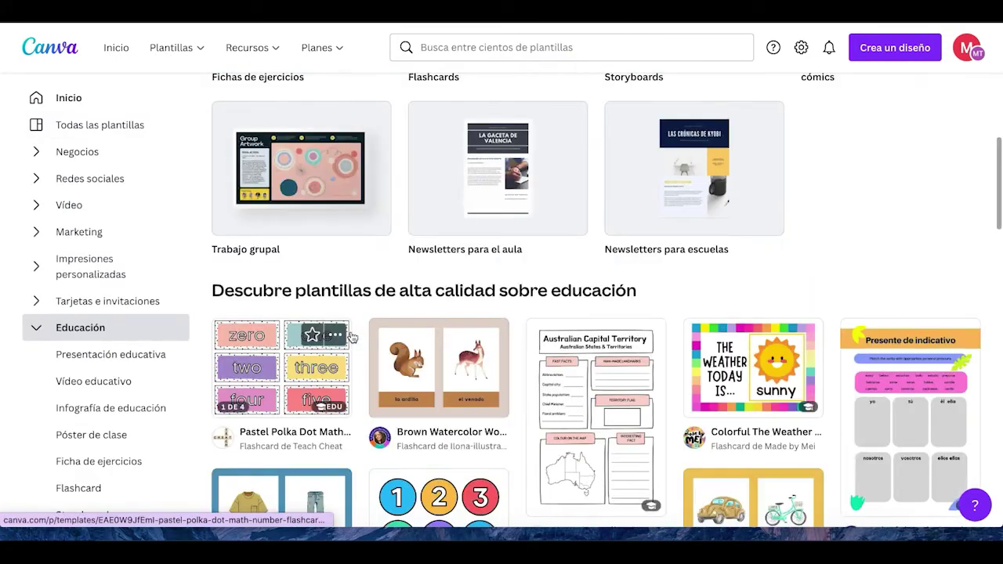
scroll(352, 337, "up", 2)
left_click(852, 171)
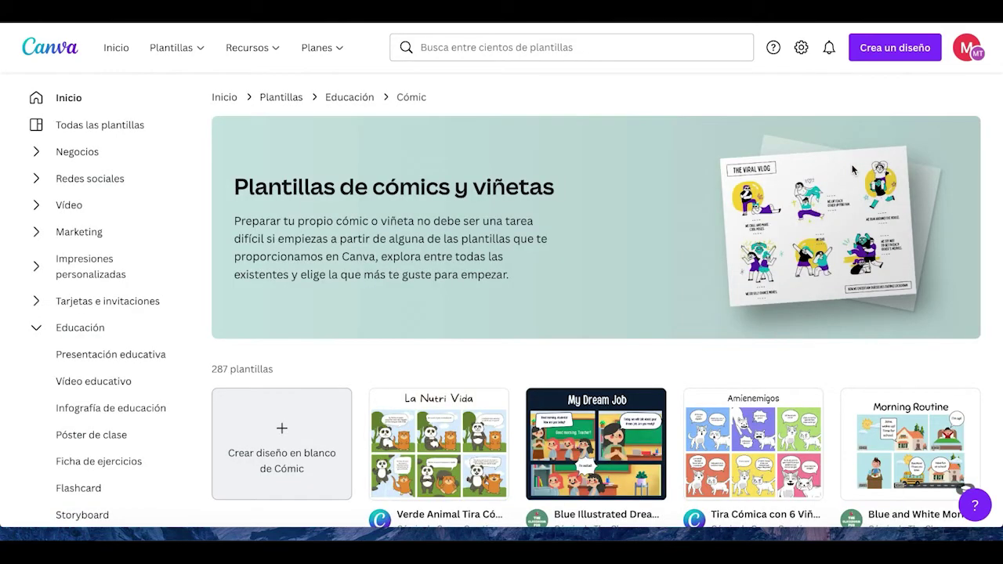
Step: Browse the comic and comic-strip templates, examining the illustrated layouts and the blank panel layouts
scroll(866, 343, "down", 3)
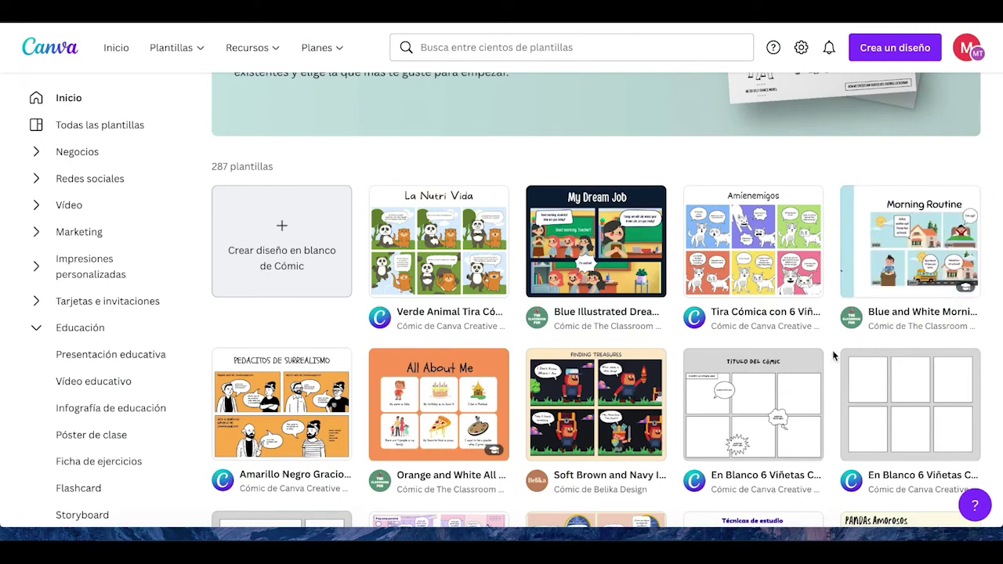
mouse_move(494, 201)
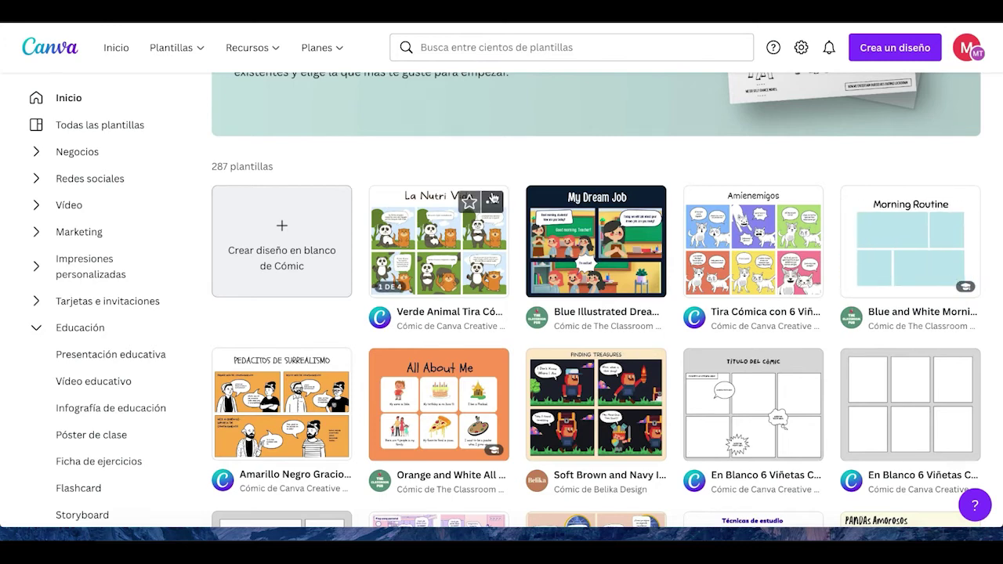
scroll(427, 291, "down", 2)
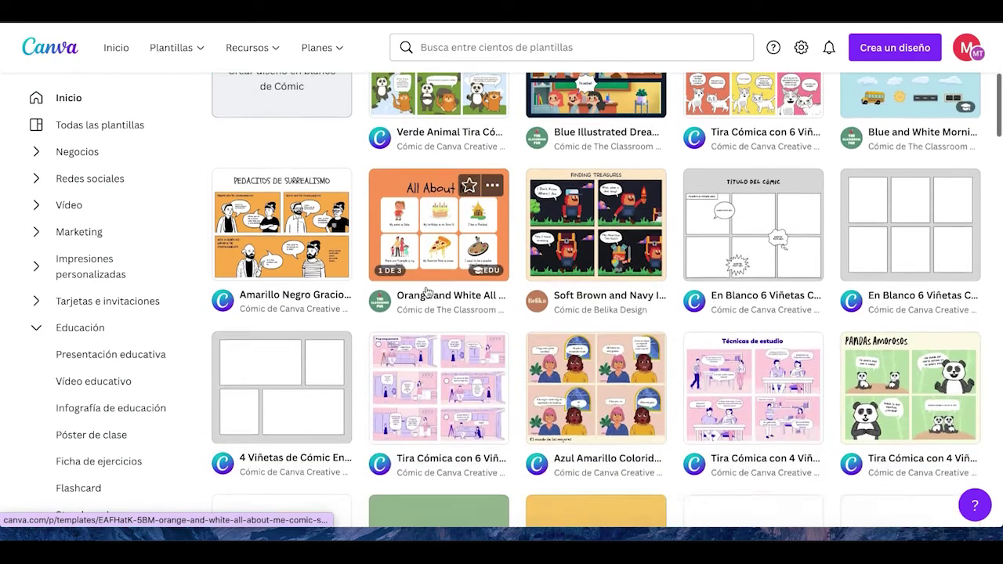
scroll(427, 291, "down", 3)
scroll(427, 292, "down", 1)
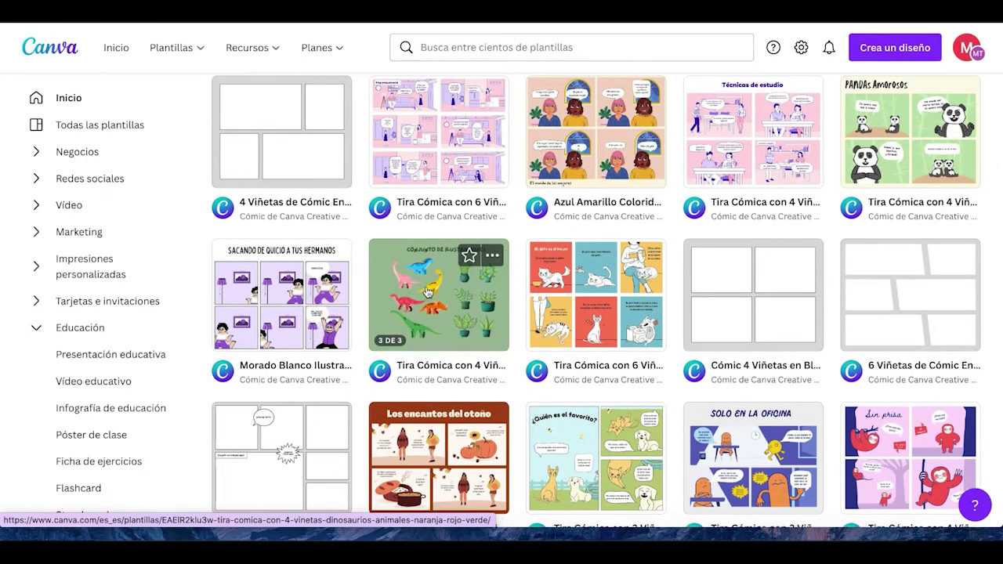
scroll(427, 292, "down", 3)
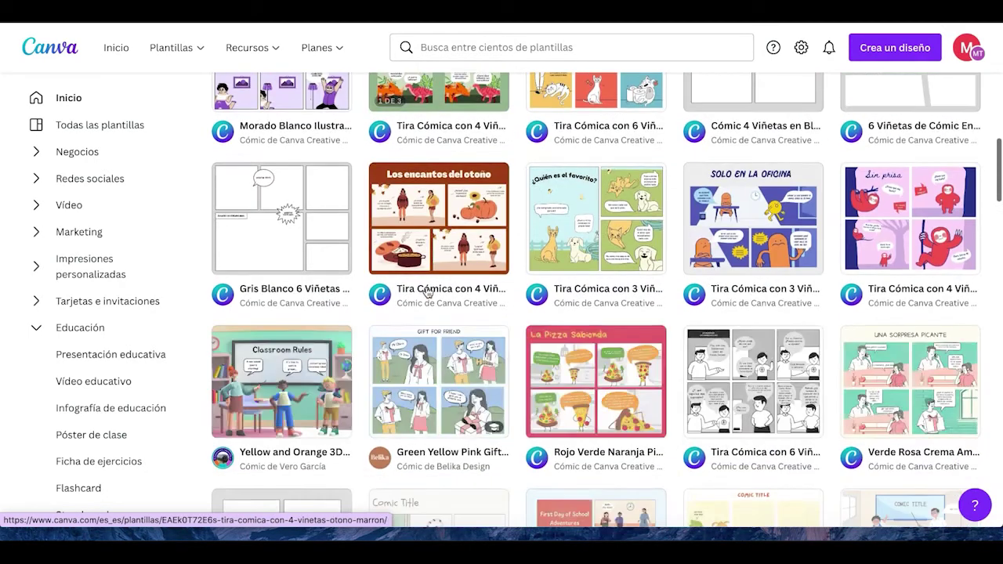
scroll(427, 292, "down", 5)
scroll(427, 292, "down", 1)
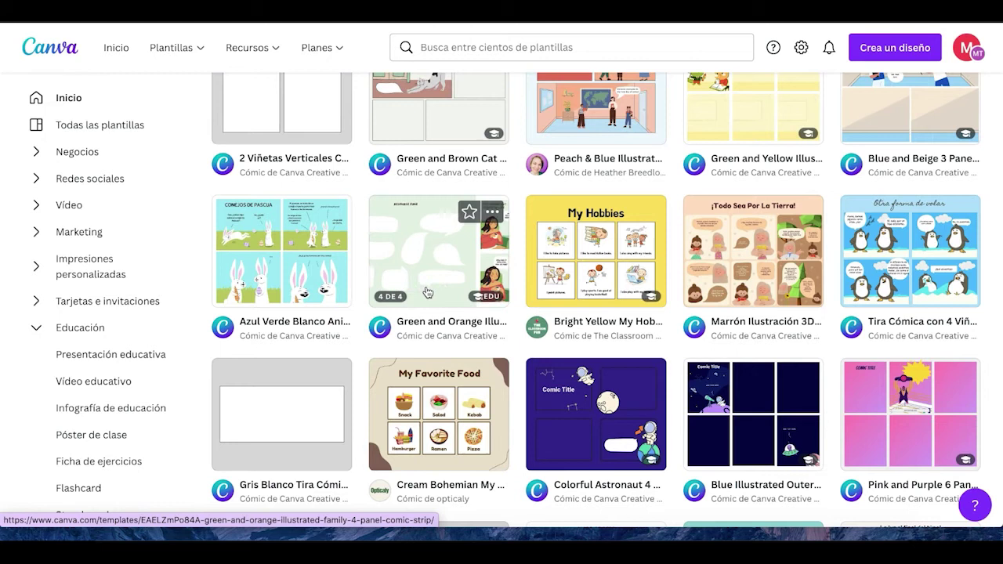
Step: Preview the three pages of the "Tira Cómica con 4 Viñetas Azul y Blanco Pingüinos Animal" template
left_click(934, 257)
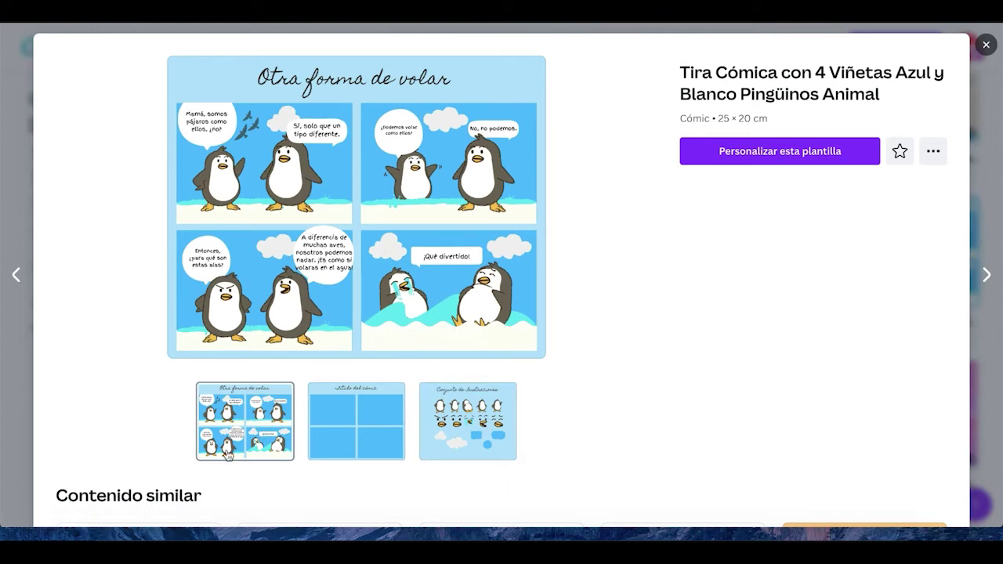
left_click(361, 407)
left_click(212, 400)
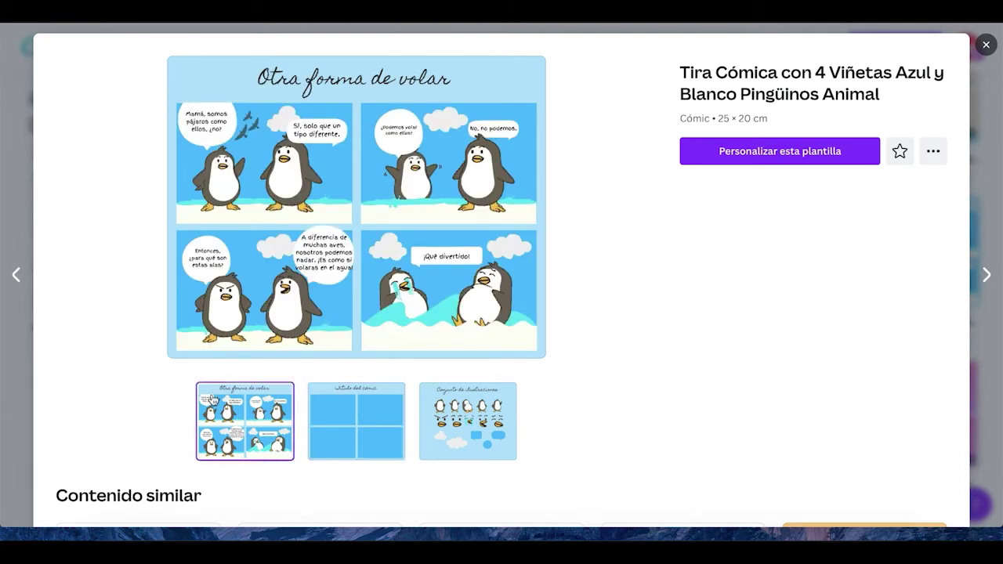
left_click(332, 413)
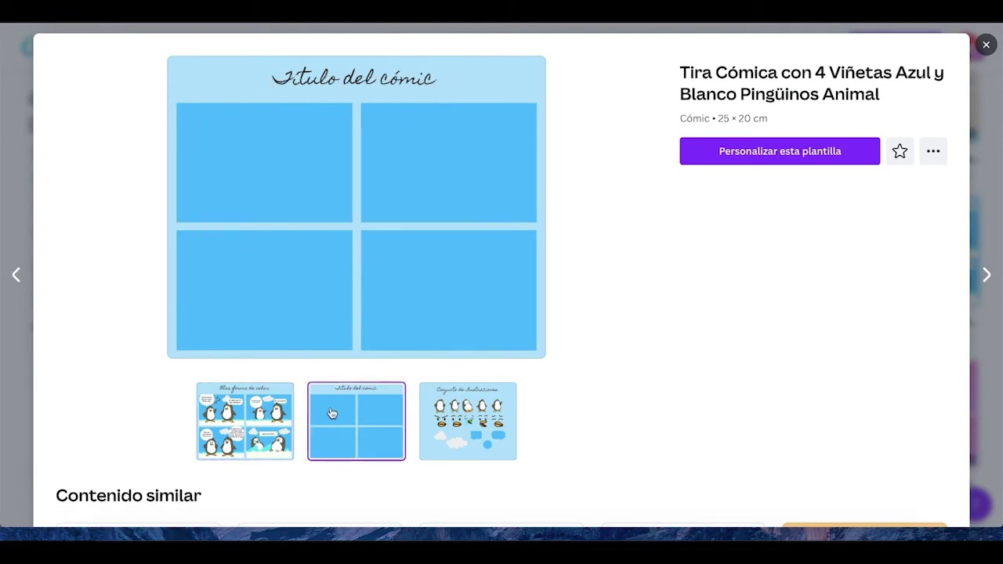
left_click(482, 423)
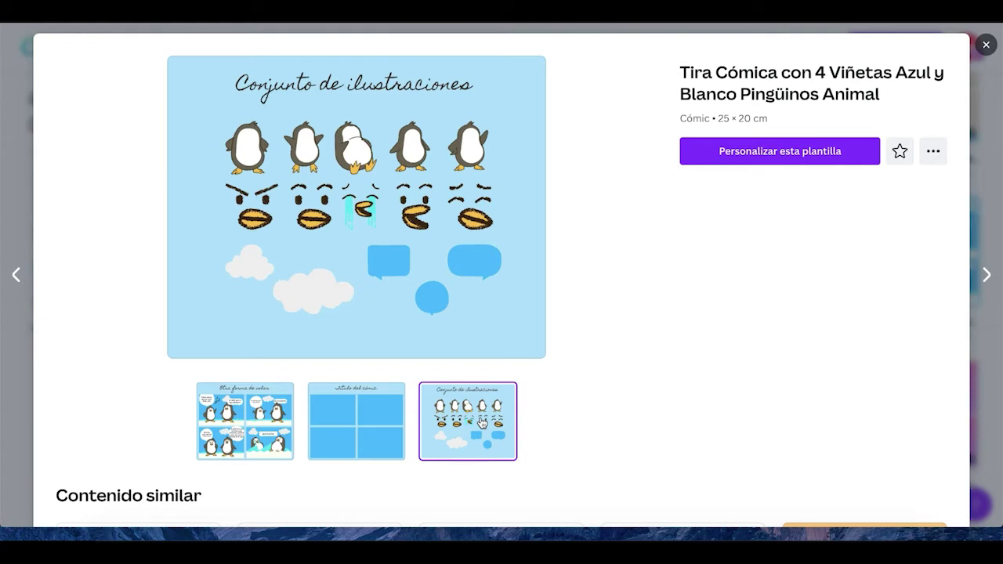
Step: Start a design from the penguin comic template and view its illustration page and blank four-panel page
left_click(781, 161)
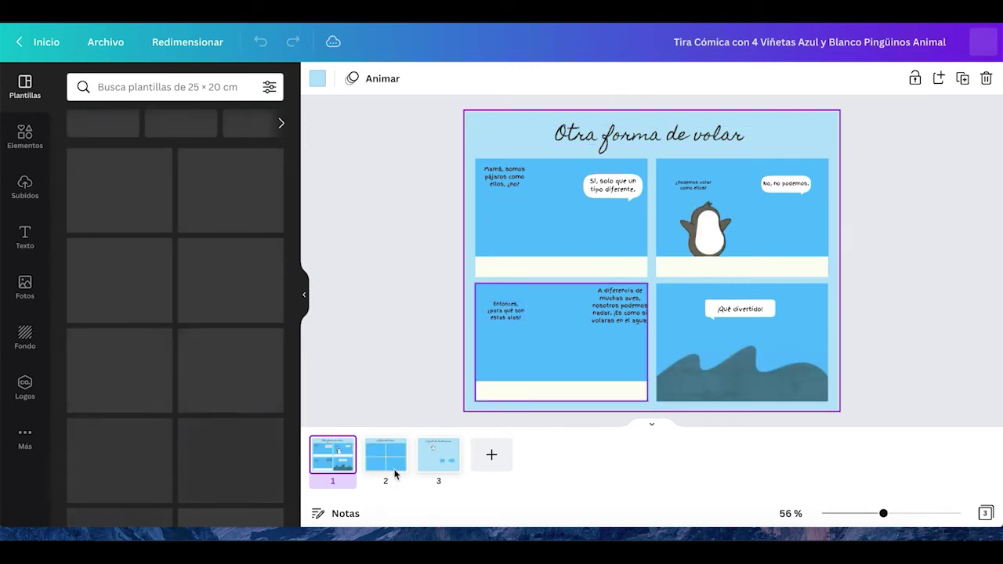
left_click(427, 459)
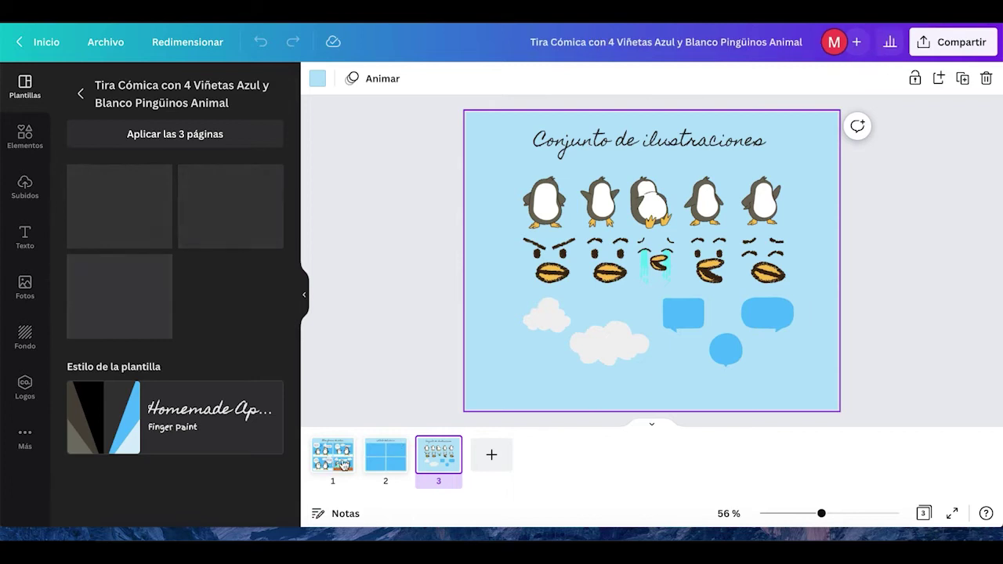
left_click(382, 465)
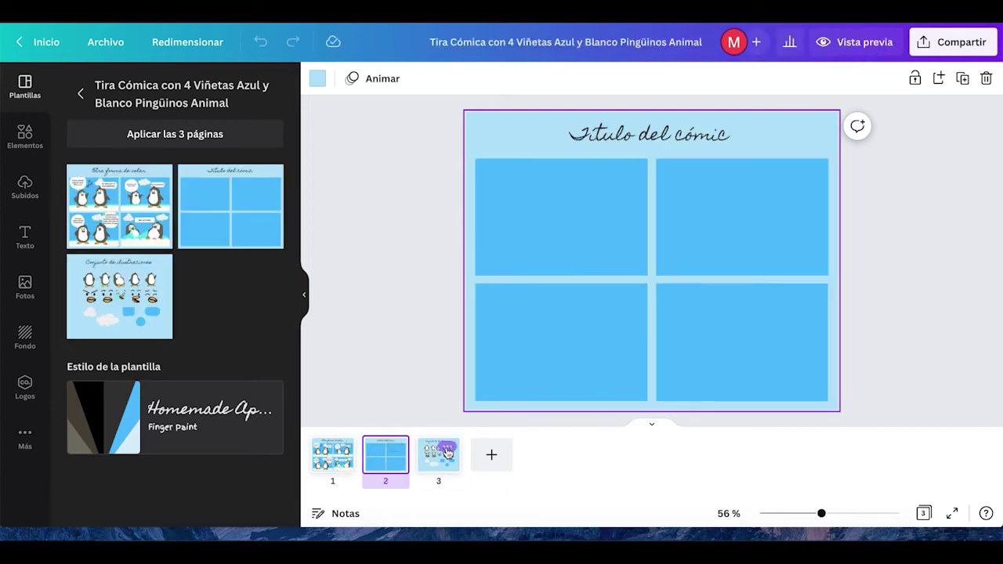
Step: Copy the first penguin from the illustration page into the upper-left panel of page 2, allowing clipboard access
left_click(435, 465)
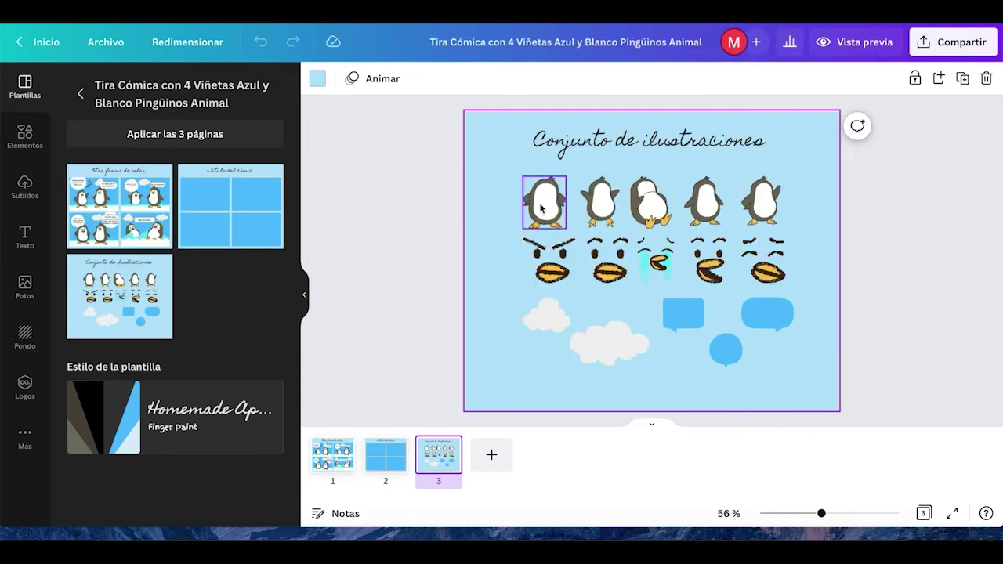
left_click(541, 208)
right_click(540, 208)
left_click(555, 222)
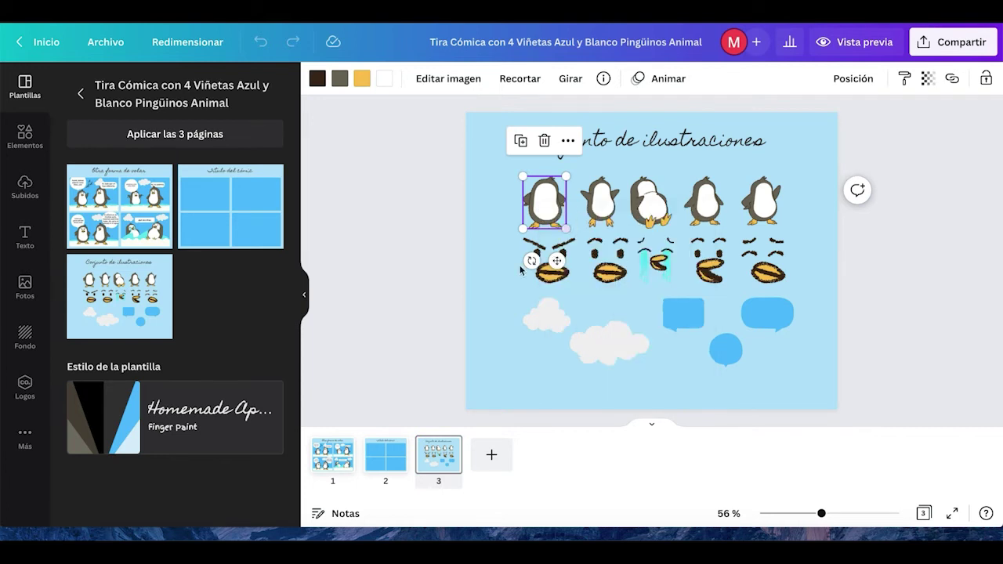
right_click(381, 457)
left_click(613, 210)
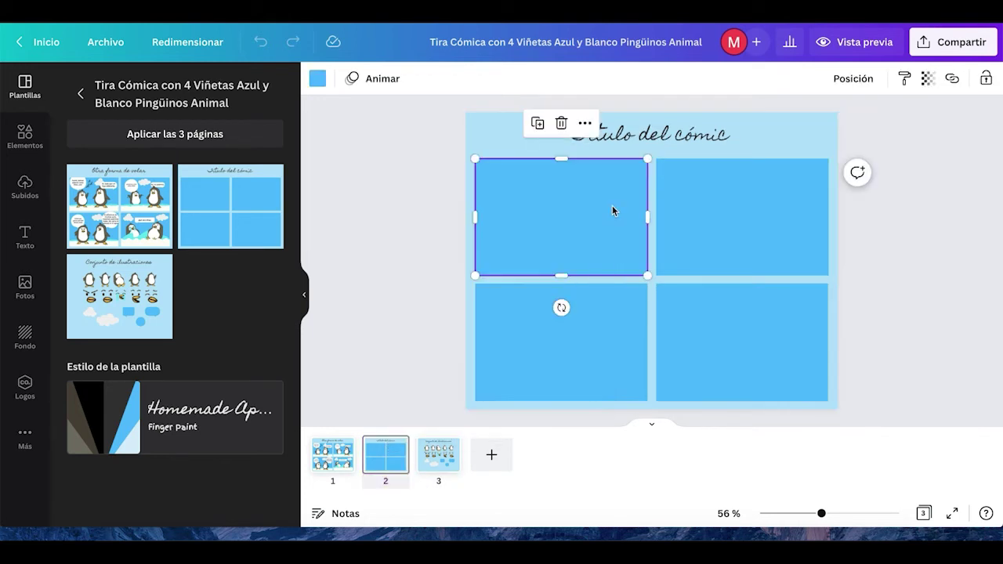
right_click(614, 210)
left_click(597, 260)
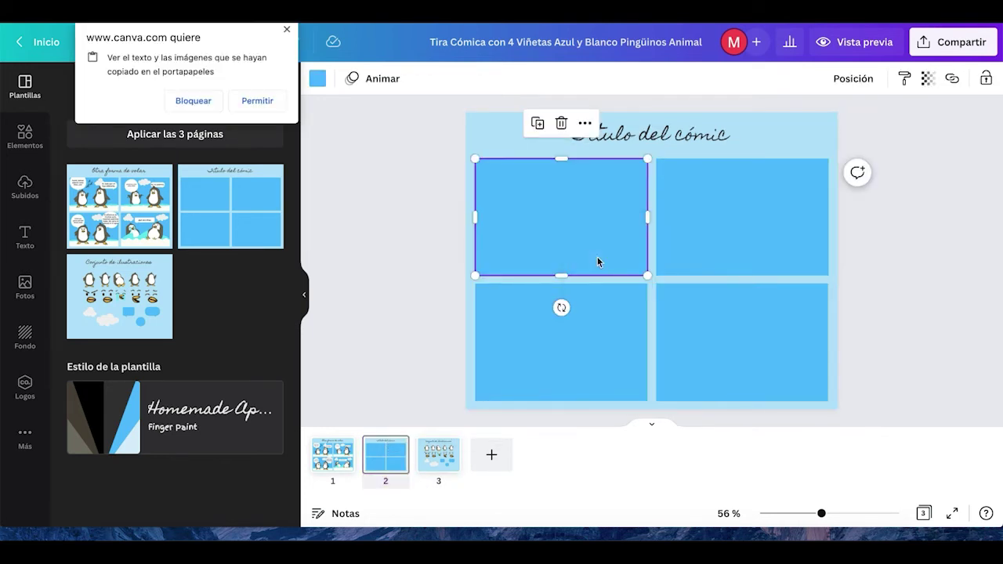
left_click(257, 100)
left_click_drag(540, 209, 519, 235)
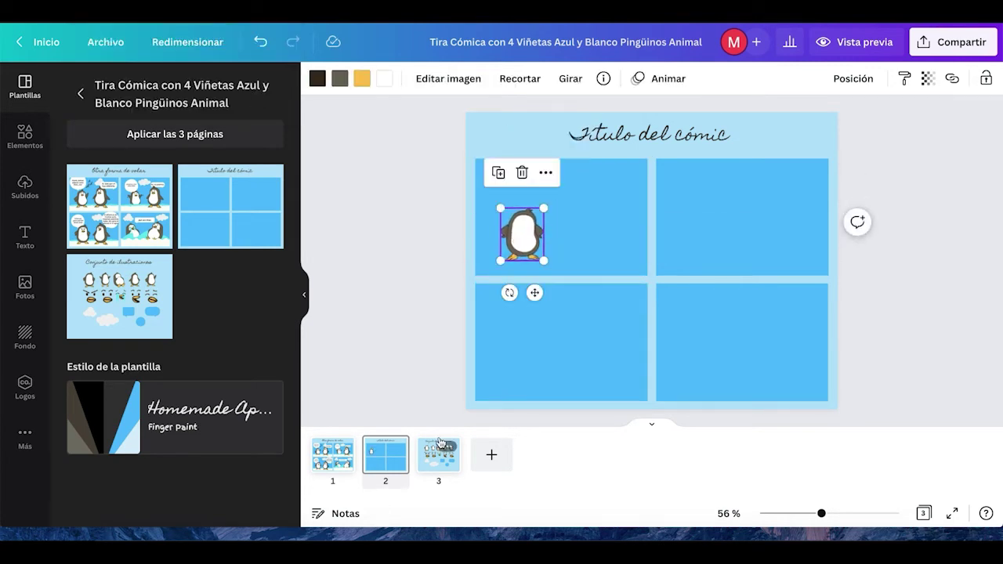
Step: Paste a second copy of the penguin into page 2's upper-left panel and place it beside the first penguin
left_click(439, 453)
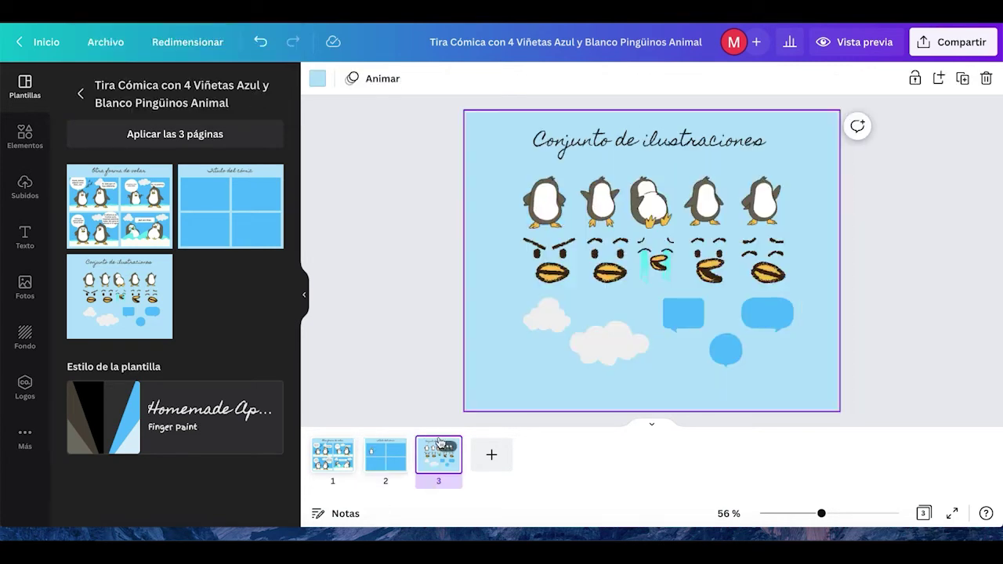
left_click(546, 326)
left_click(386, 469)
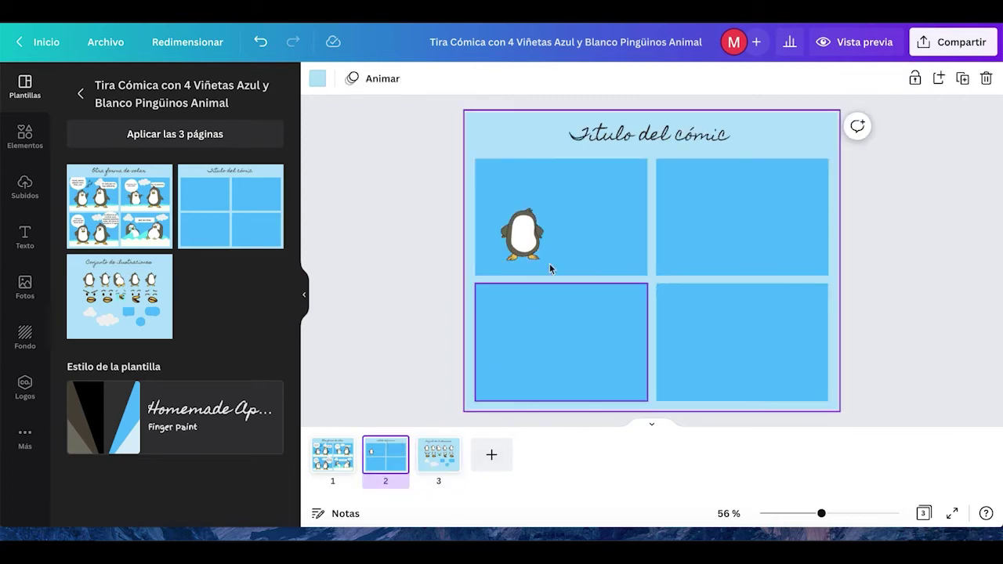
right_click(595, 206)
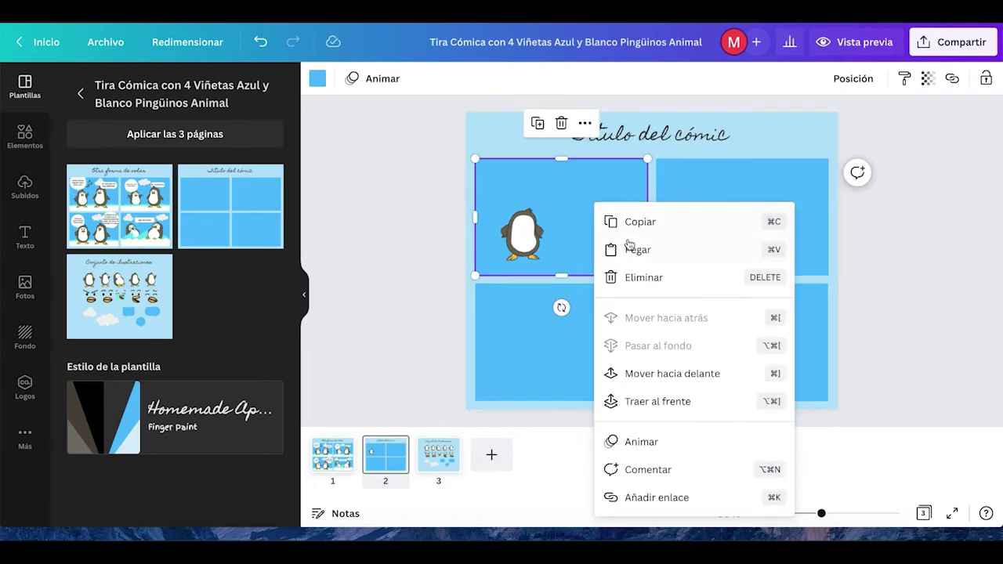
left_click(627, 247)
left_click_drag(541, 200, 566, 222)
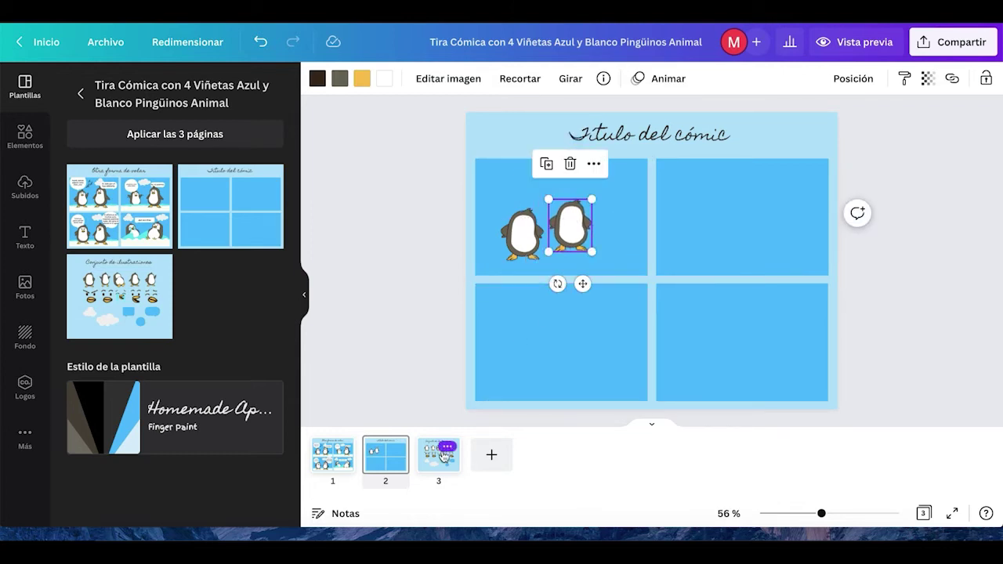
Step: Copy the open-beaked face from the illustration page to page 2, shrink it and position it on the left penguin's head
right_click(442, 457)
left_click(710, 269)
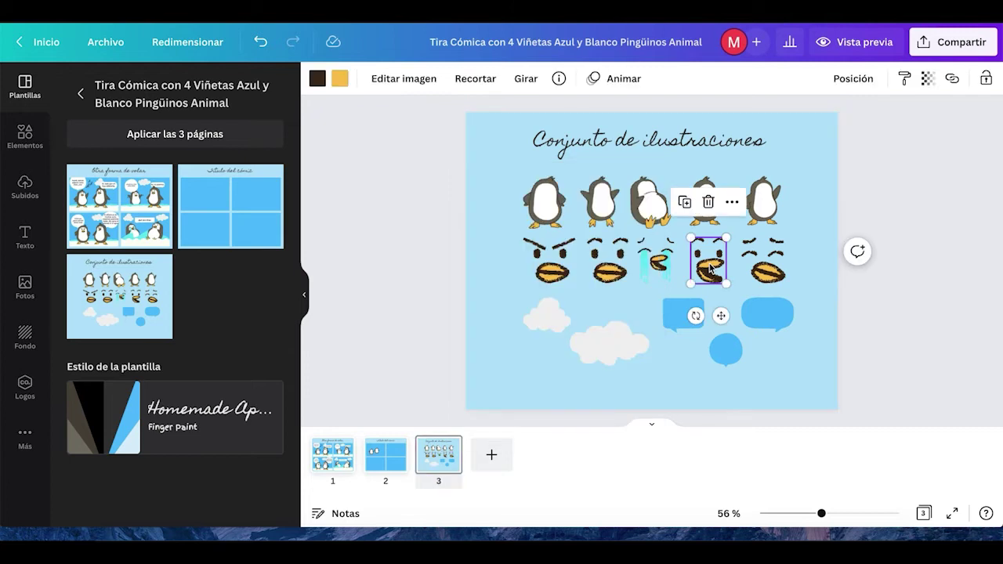
right_click(710, 269)
left_click(733, 282)
left_click(385, 455)
left_click(559, 196)
right_click(560, 191)
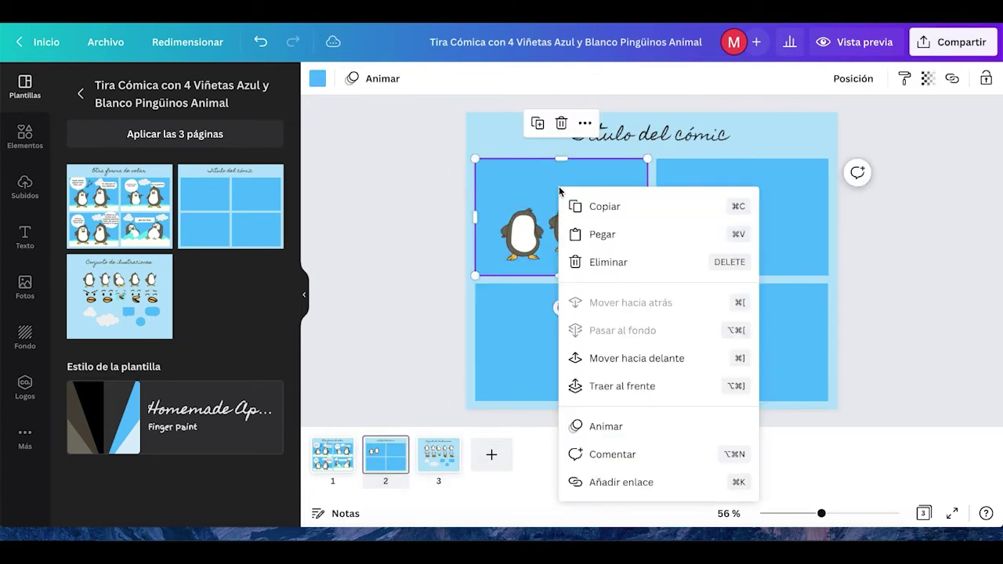
left_click(603, 234)
left_click_drag(702, 269, 521, 227)
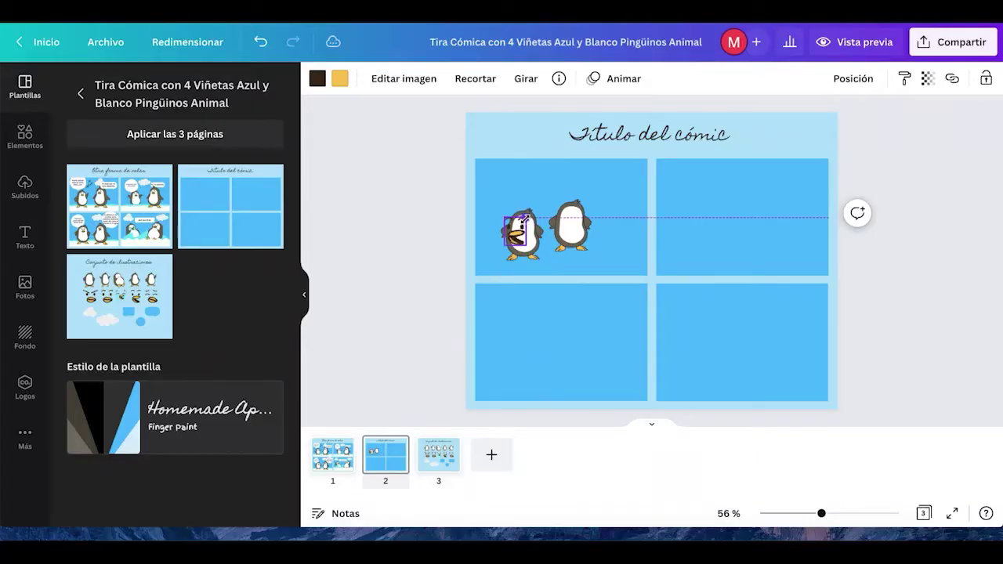
mouse_move(520, 224)
left_mouse_down()
mouse_move(516, 235)
mouse_move(522, 227)
left_mouse_up()
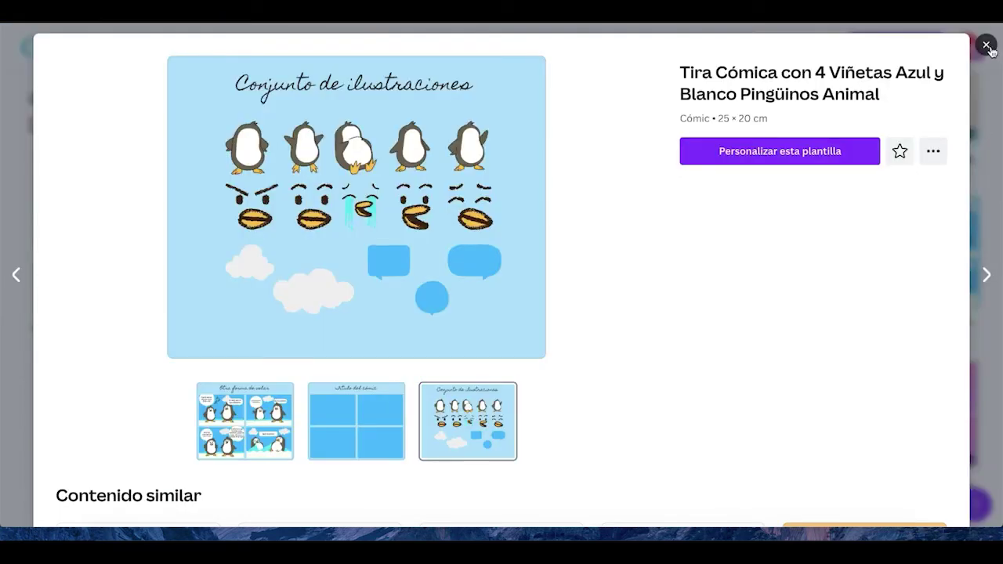
Step: Close the penguin comic template preview and open the Storyboard category under Educación
left_click(987, 46)
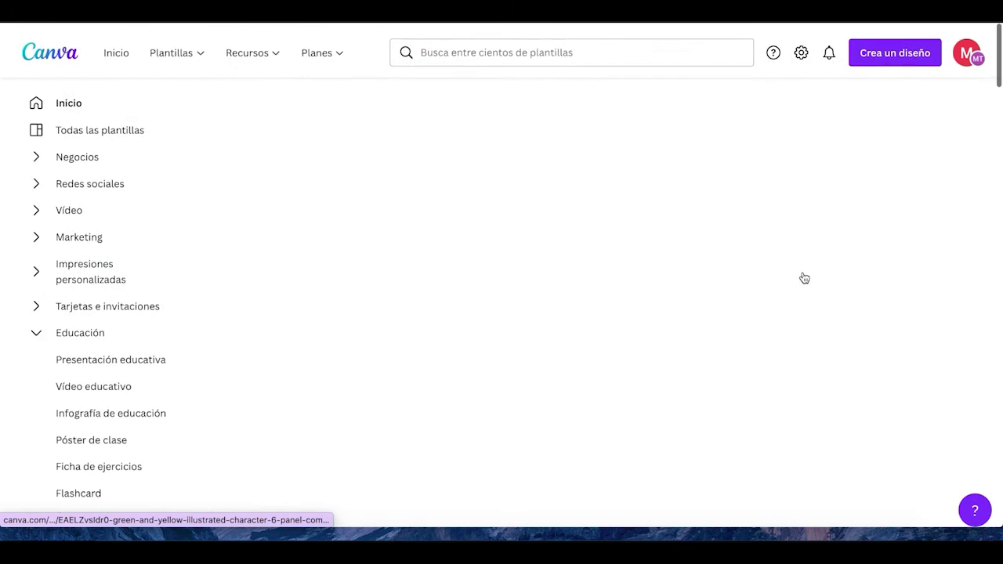
scroll(98, 416, "down", 1)
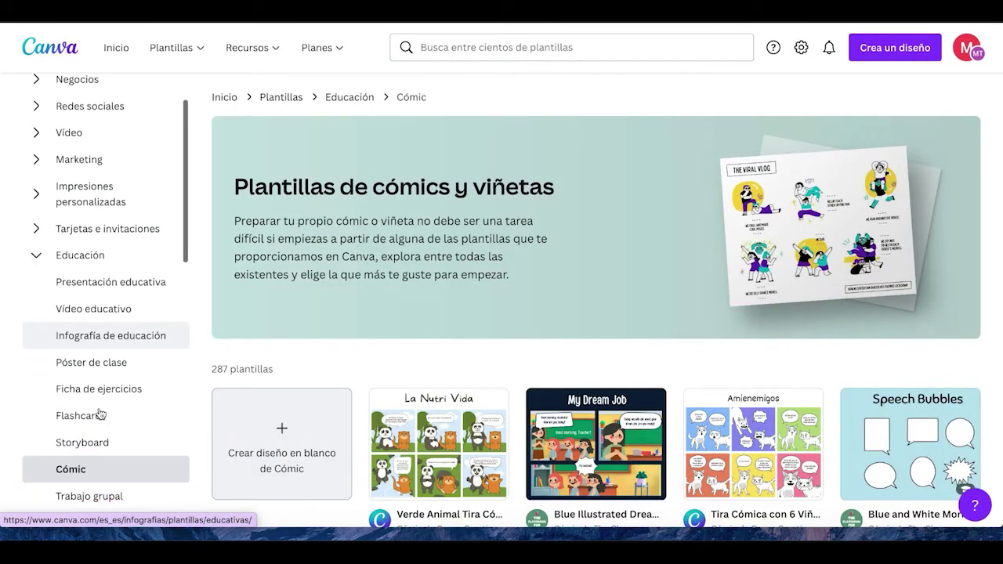
left_click(86, 449)
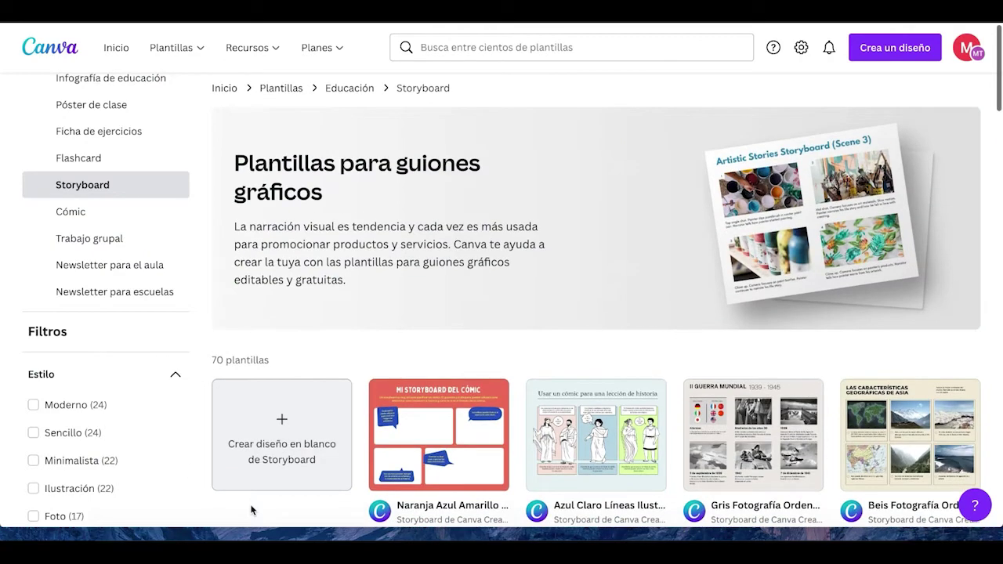
Step: Browse the storyboard templates and open the preview of "Naranja Azul Amarillo Cómic Arte Storyboard"
scroll(431, 407, "down", 3)
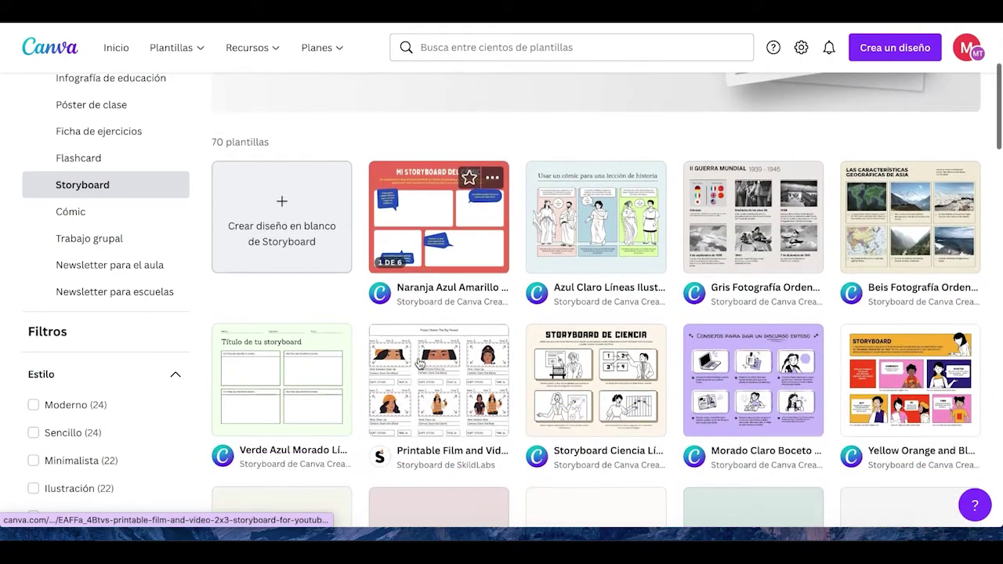
scroll(419, 363, "down", 4)
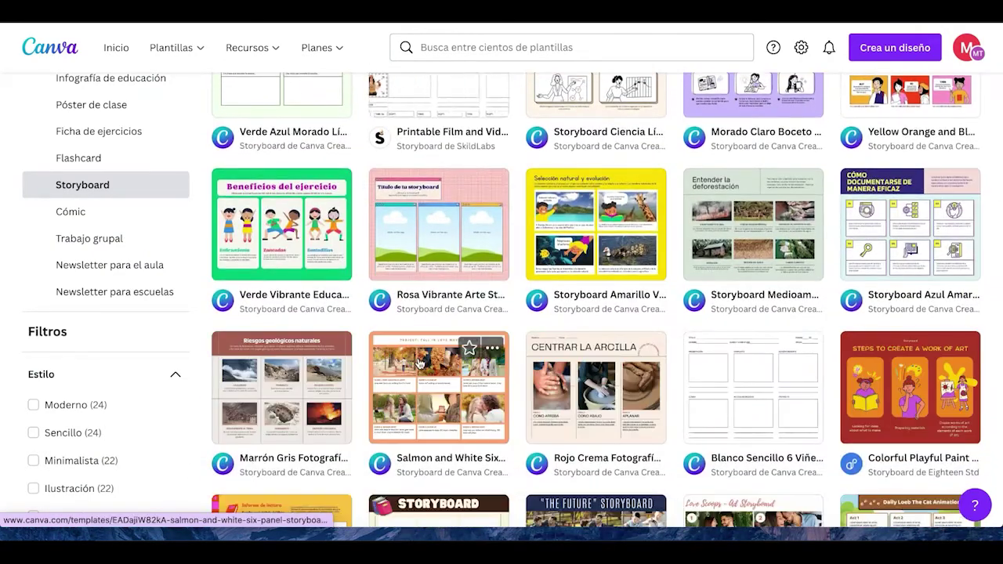
scroll(420, 363, "up", 4)
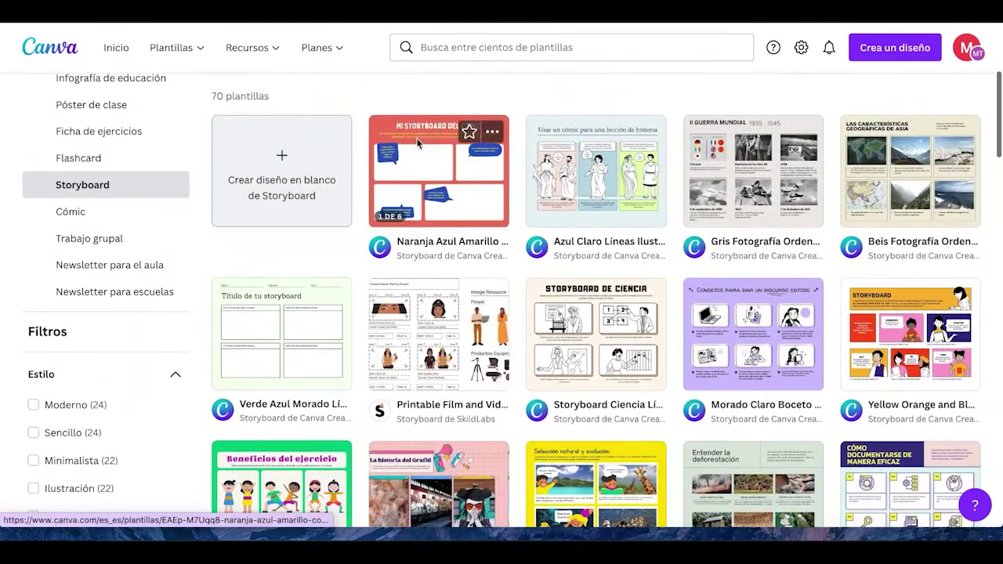
left_click(417, 141)
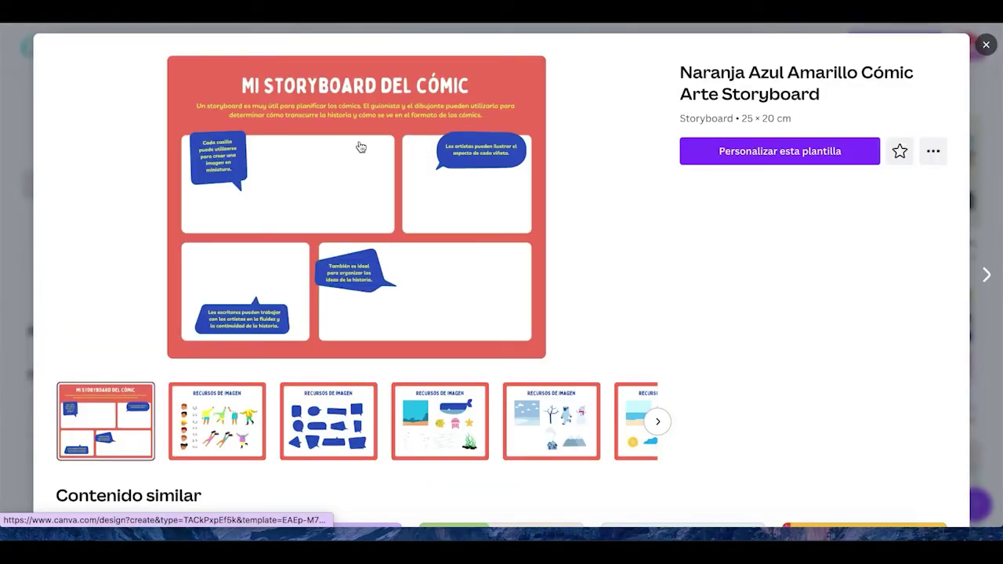
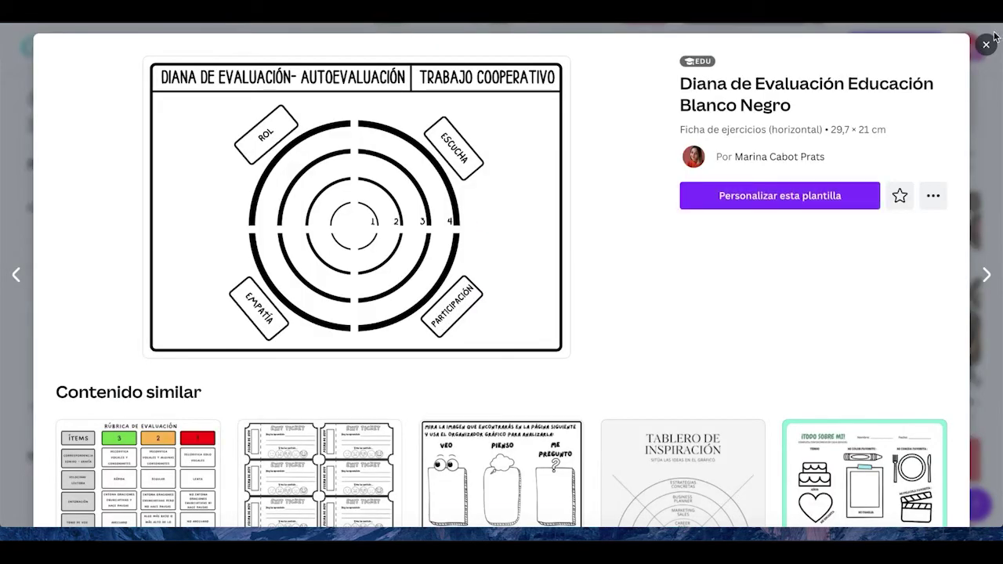
Step: Close the "Diana de Evaluación Educación Blanco Negro" preview and search the templates for "exit tickets"
left_click(986, 45)
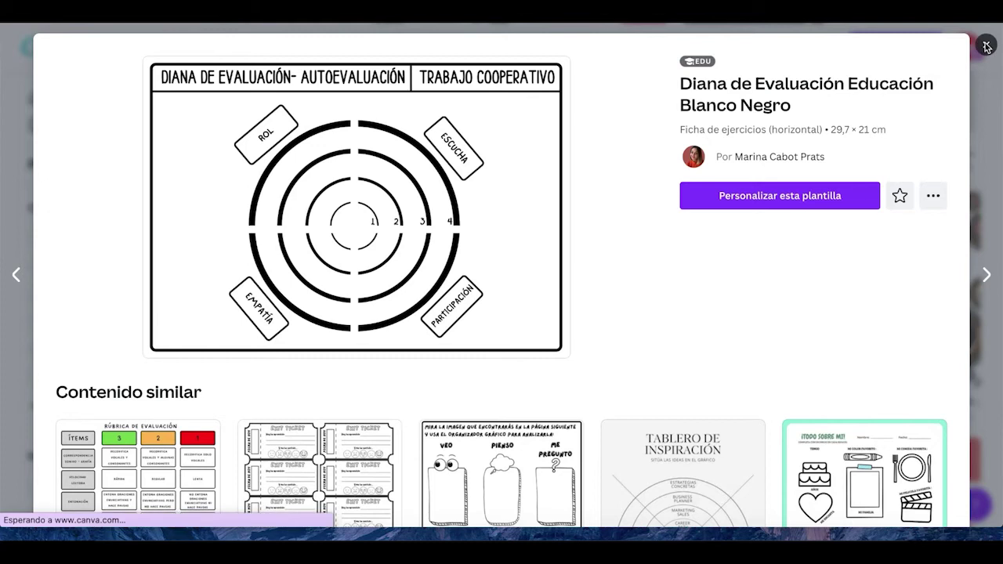
left_click_drag(474, 47, 382, 47)
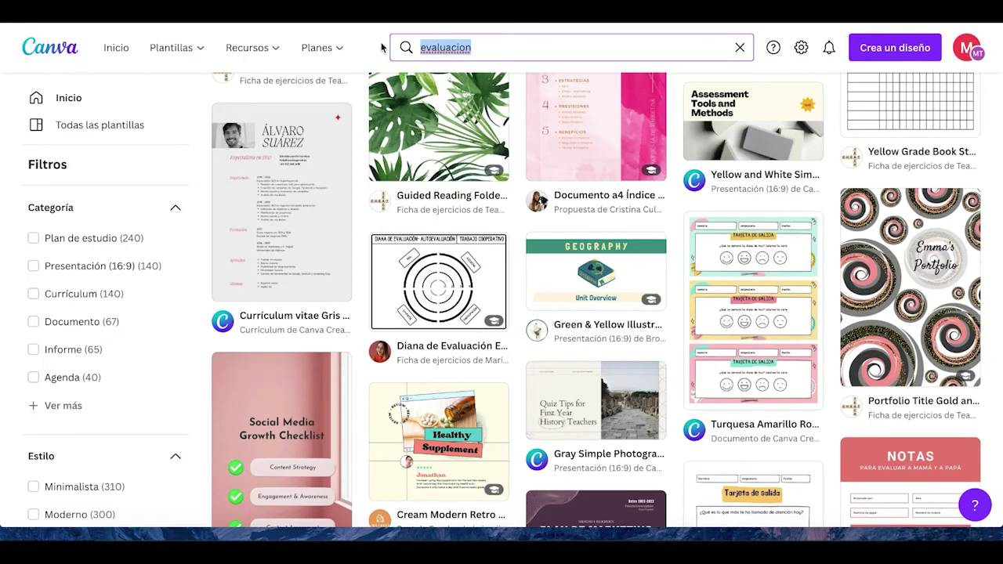
type("exit tick")
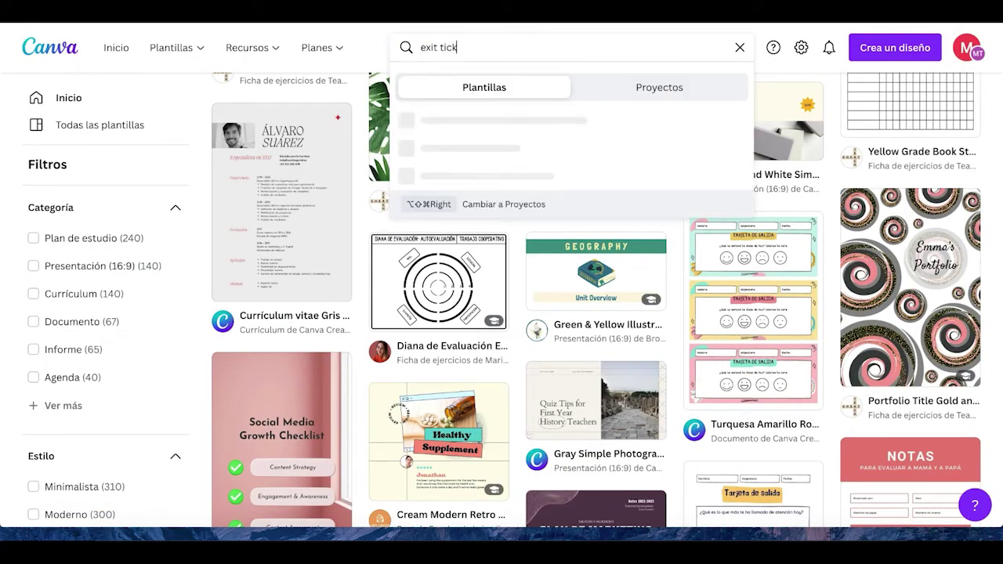
type("ets")
key("Return")
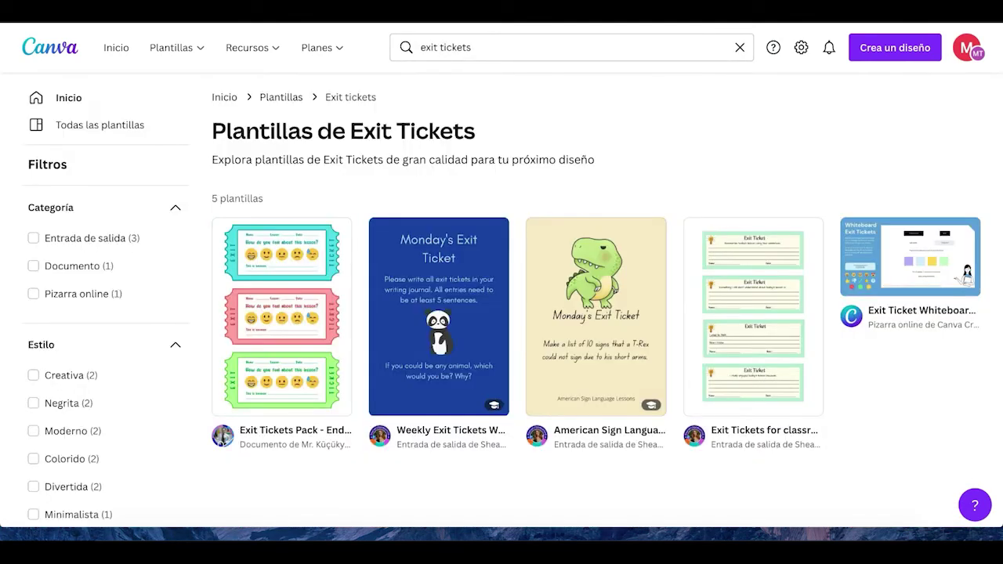
Step: Open the "Exit Tickets for classroom lessons" template for customizing and dismiss the translation prompt
scroll(532, 291, "down", 1)
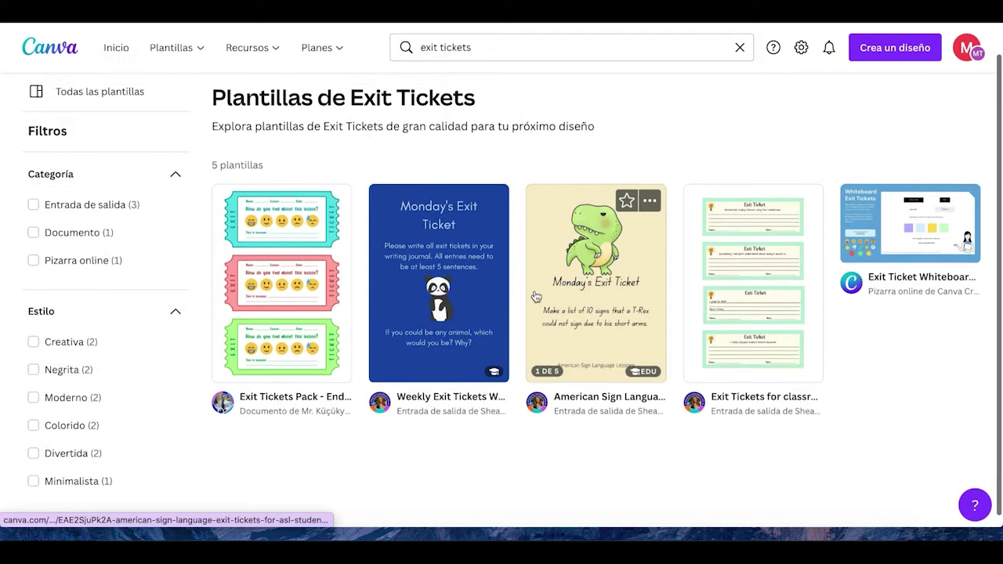
left_click(727, 220)
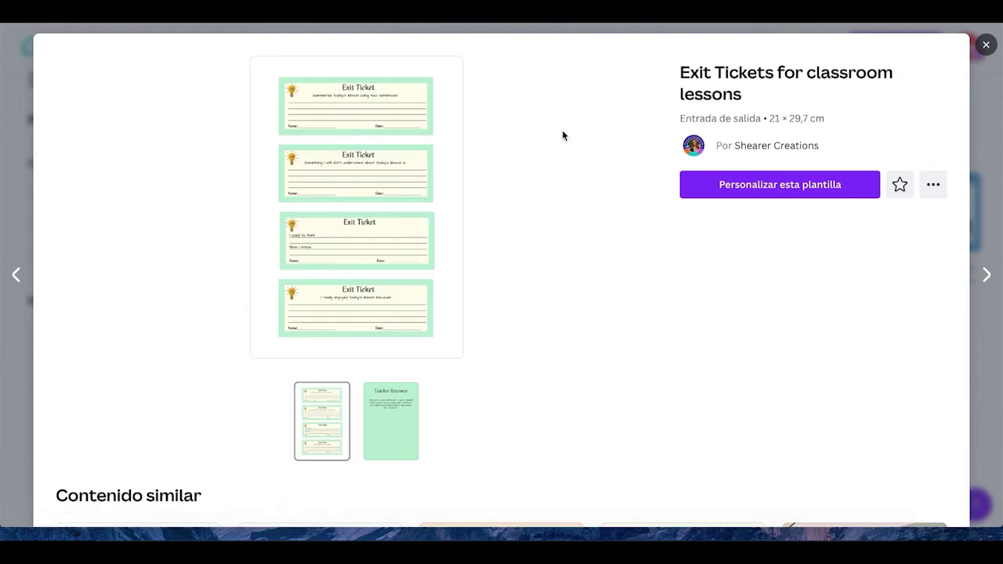
left_click(744, 190)
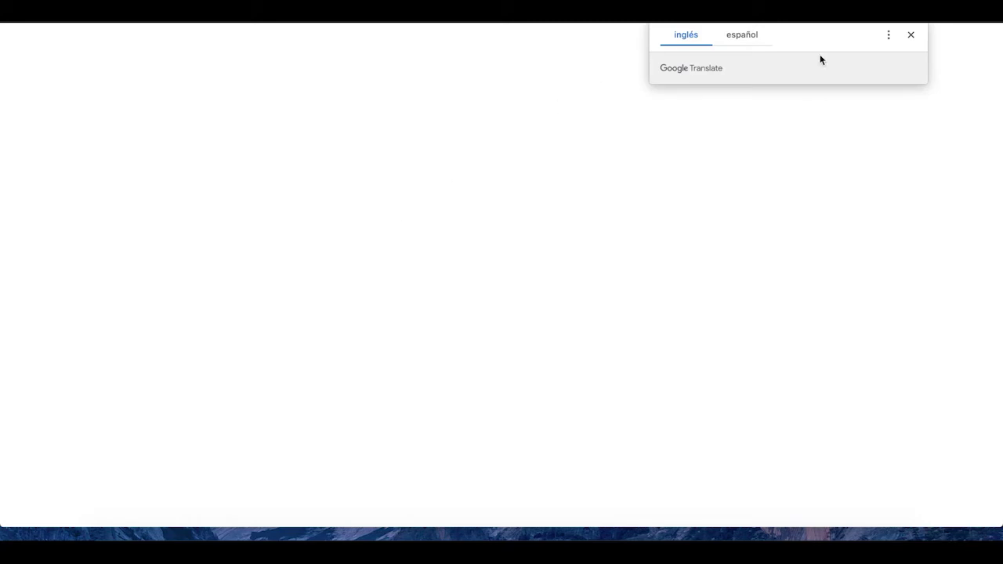
left_click(910, 34)
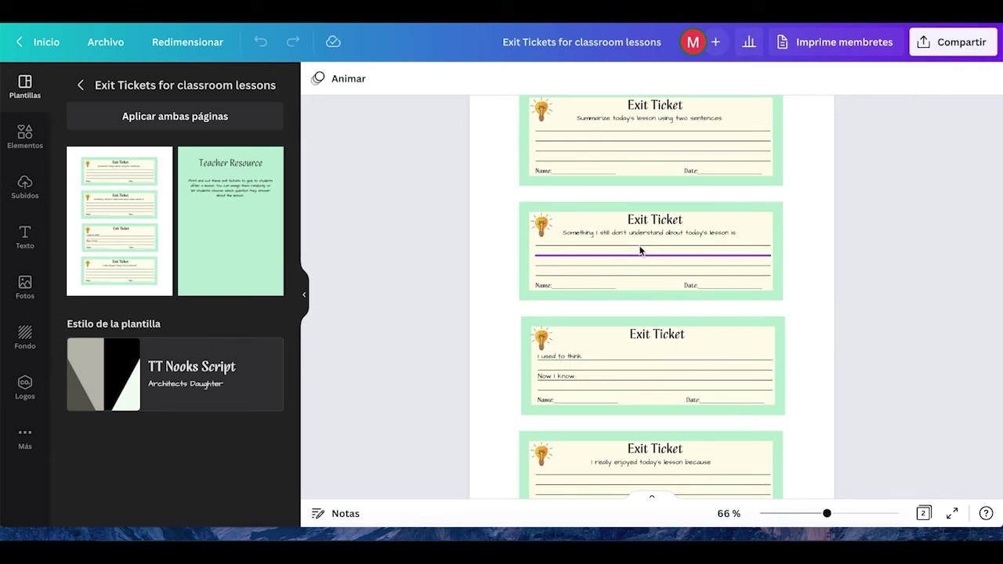
Step: Examine the questions on the four exit tickets and the instructions on the Teacher Resource page
scroll(640, 251, "up", 5)
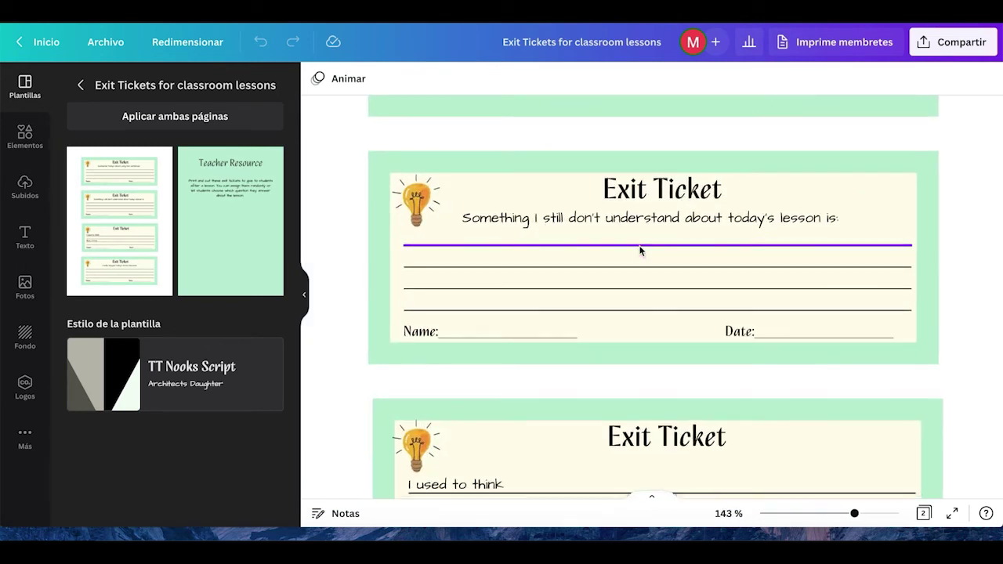
scroll(641, 251, "down", 3)
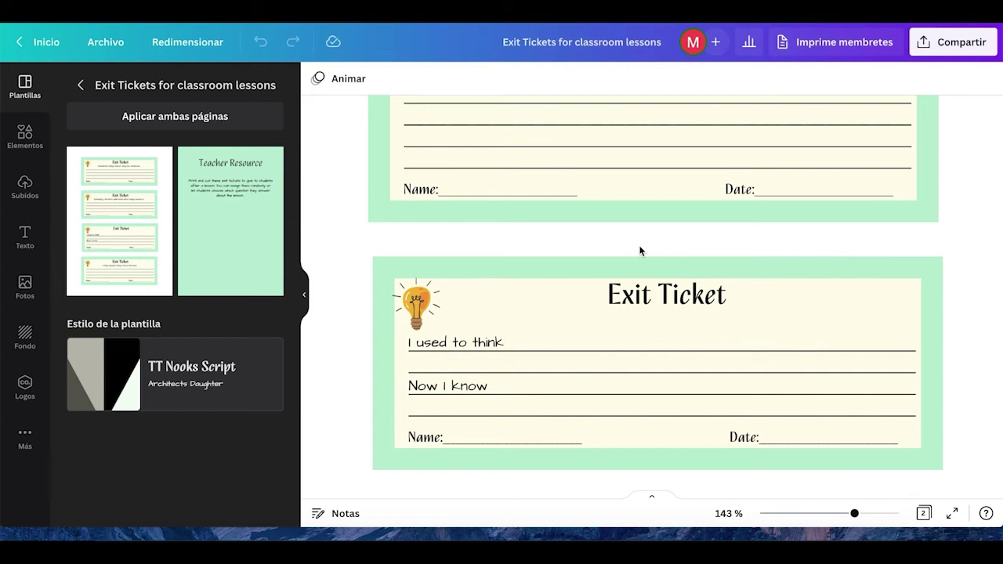
scroll(640, 251, "down", 5)
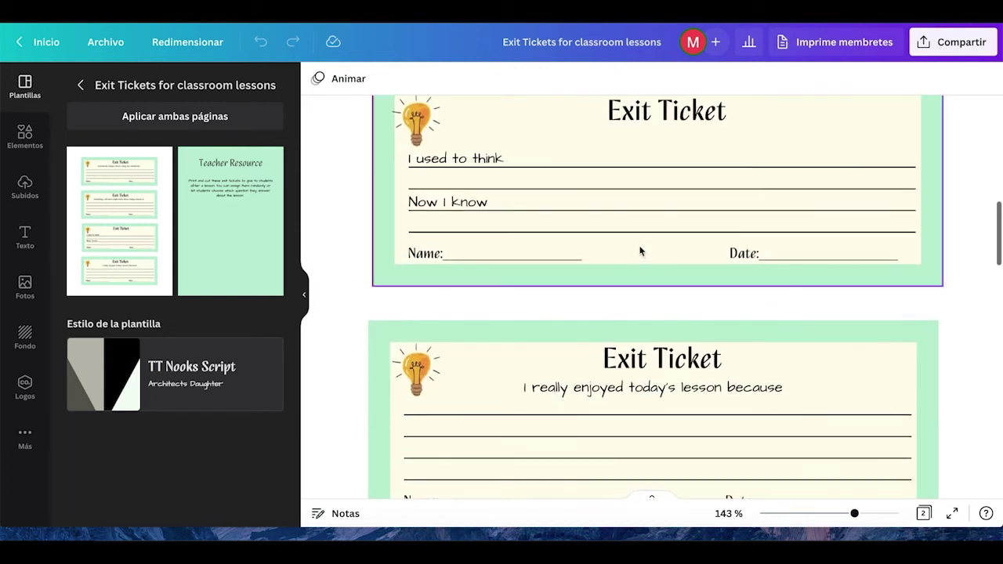
scroll(640, 251, "down", 10)
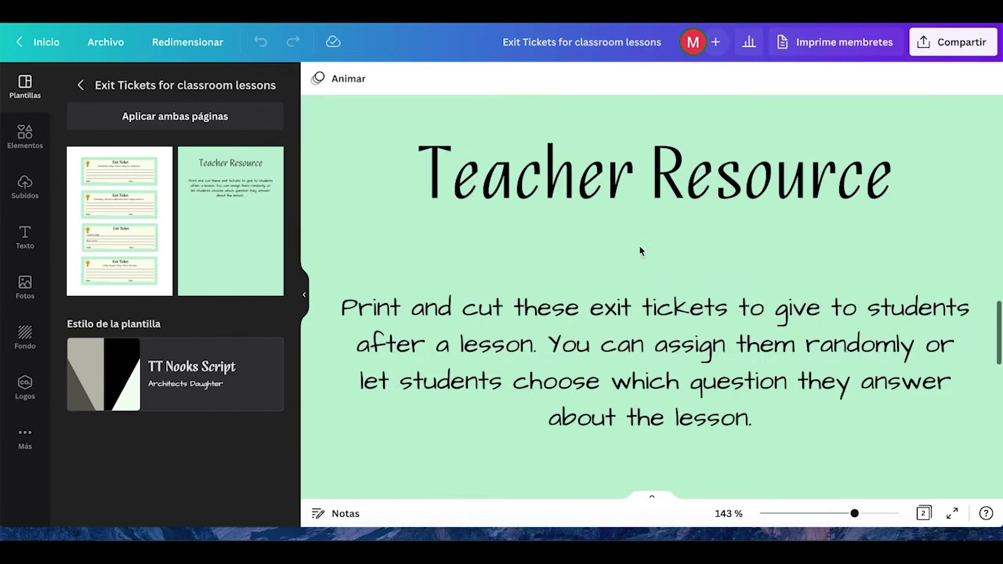
scroll(640, 251, "down", 5)
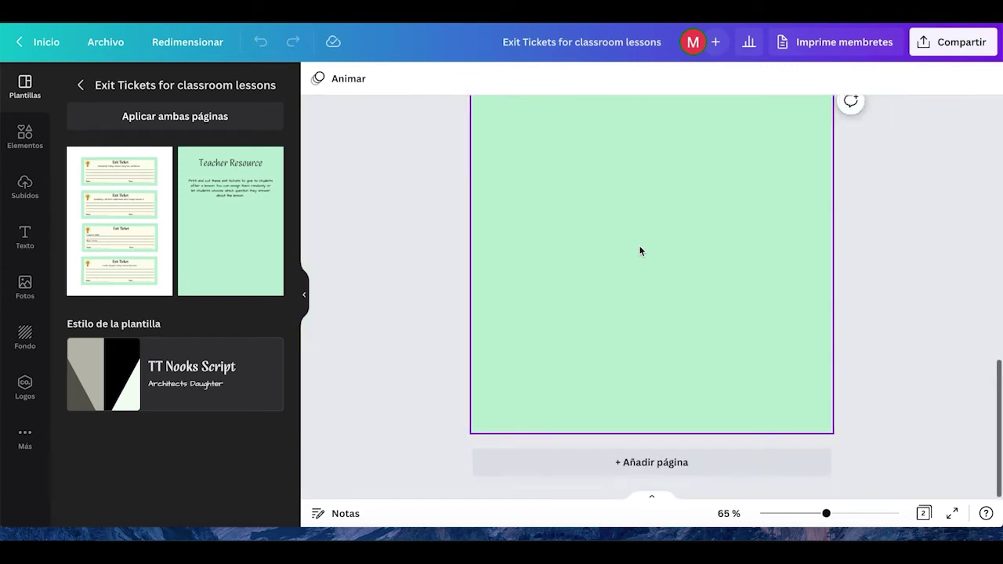
scroll(640, 251, "up", 3)
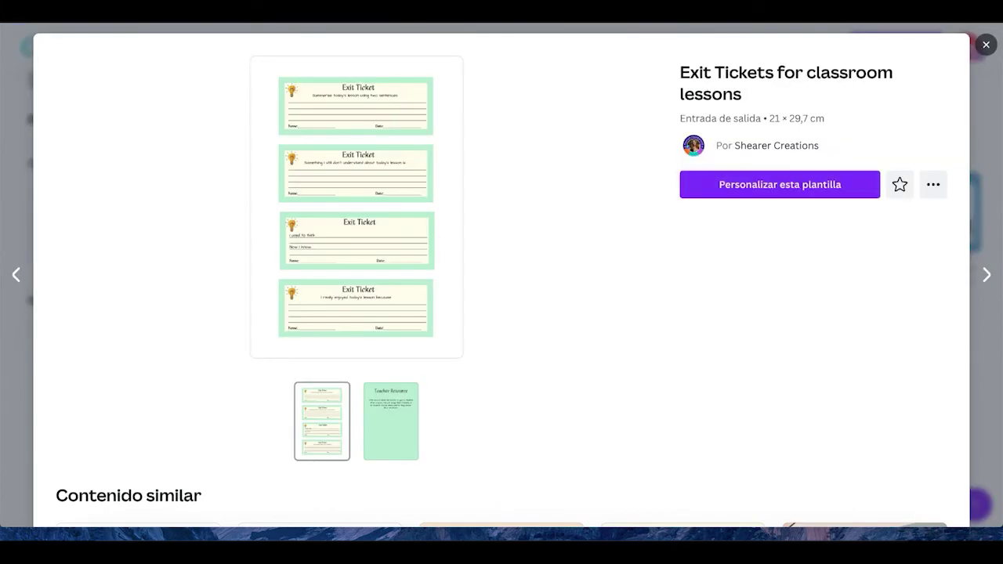
Step: Close the exit tickets template preview and search the templates for "rubricas"
left_click(986, 44)
left_click_drag(482, 49, 390, 56)
type("rub")
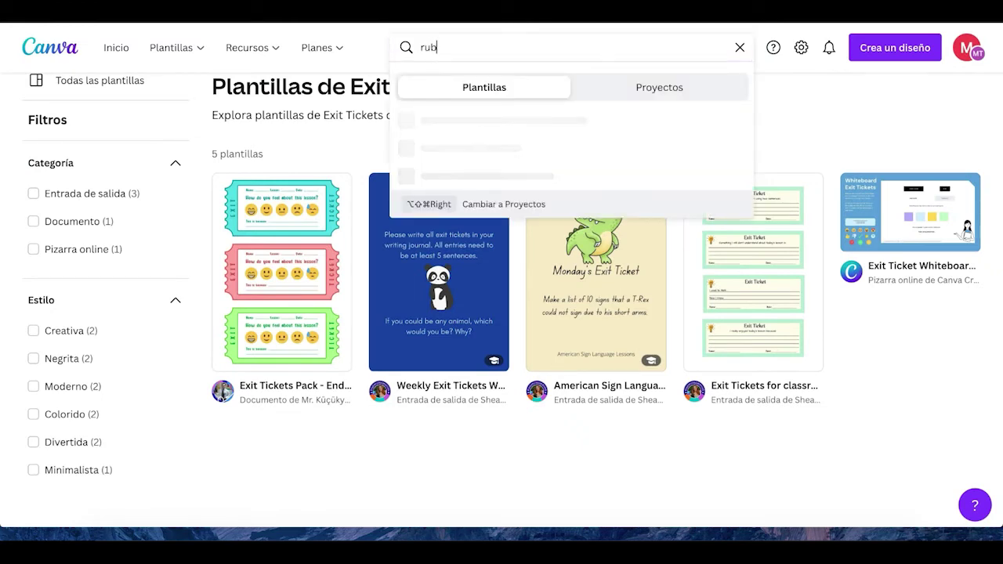
type("ricas")
key("Return")
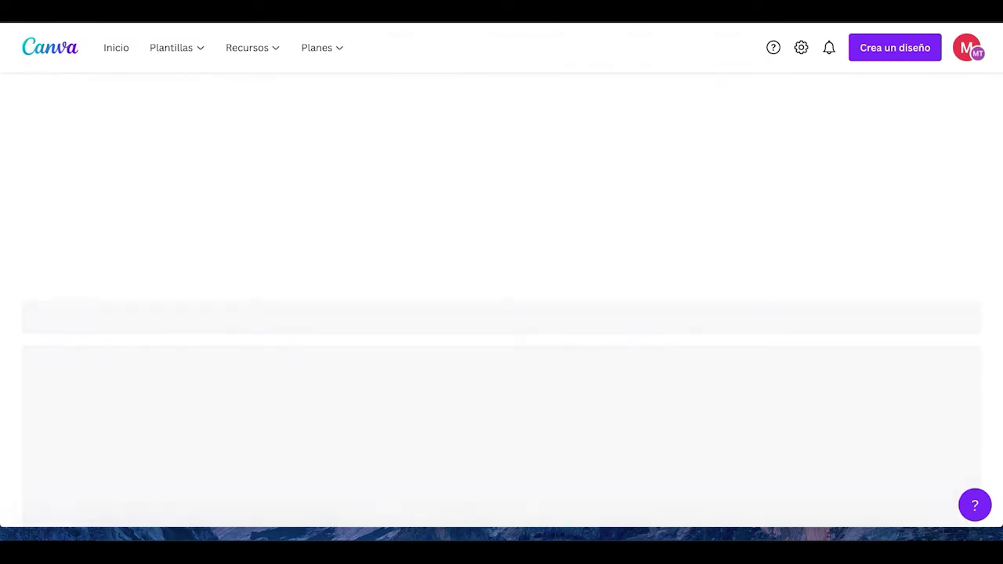
Step: Preview the "Rúbrica de evaluación lectoescritura blanco negro" template and the similar "mis recompensas" chart, and close the preview
scroll(430, 257, "down", 1)
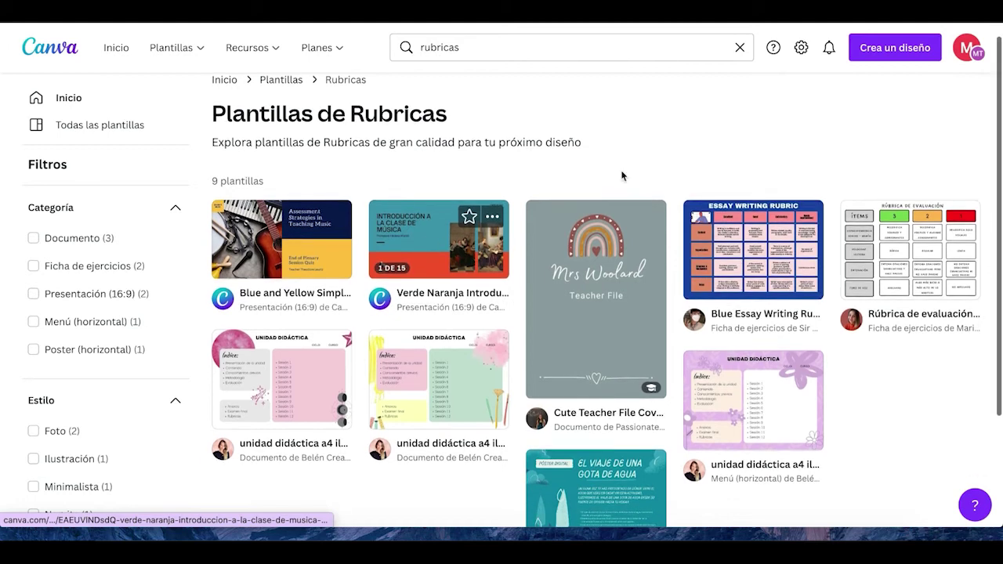
left_click(874, 215)
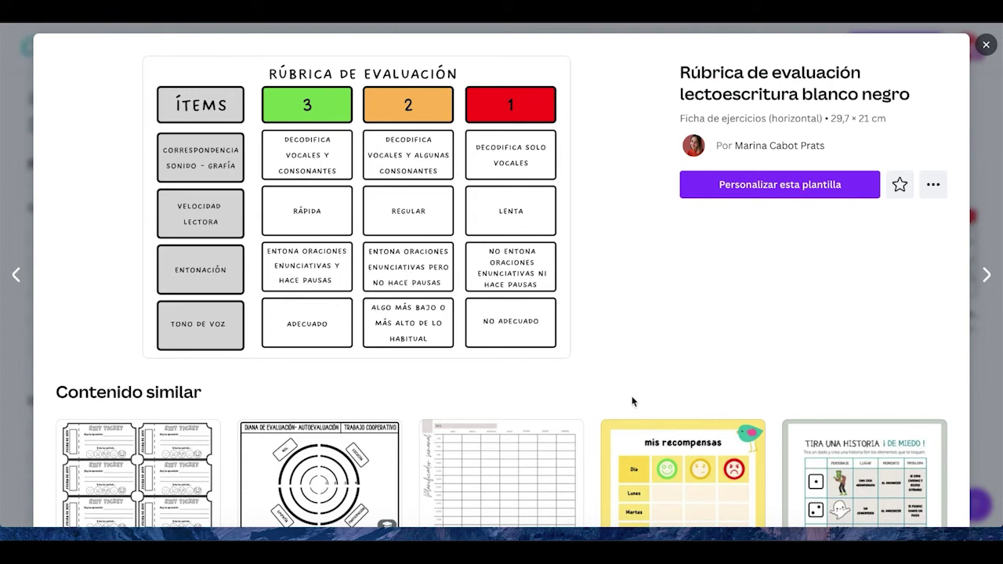
scroll(632, 402, "down", 4)
left_click(660, 363)
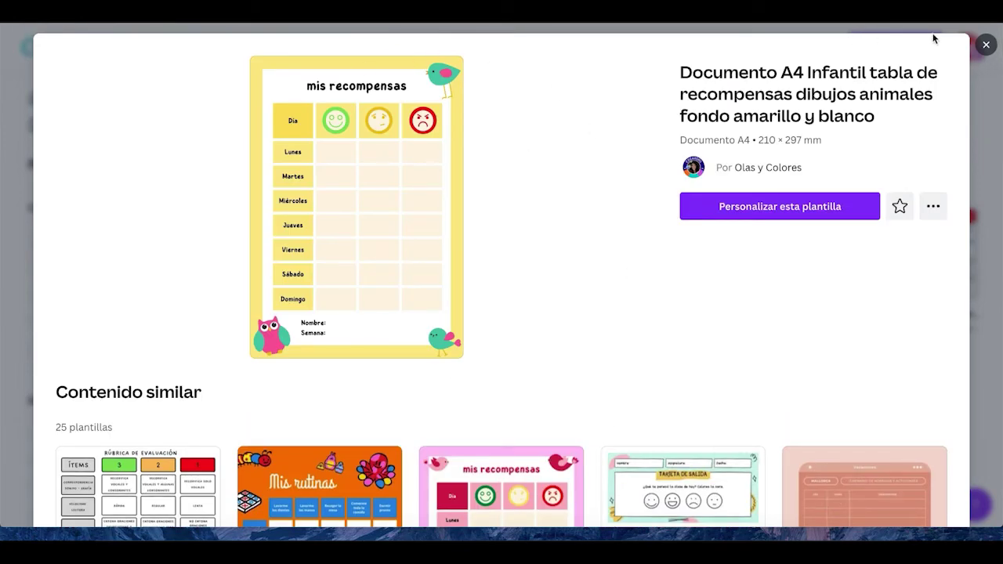
left_click(984, 44)
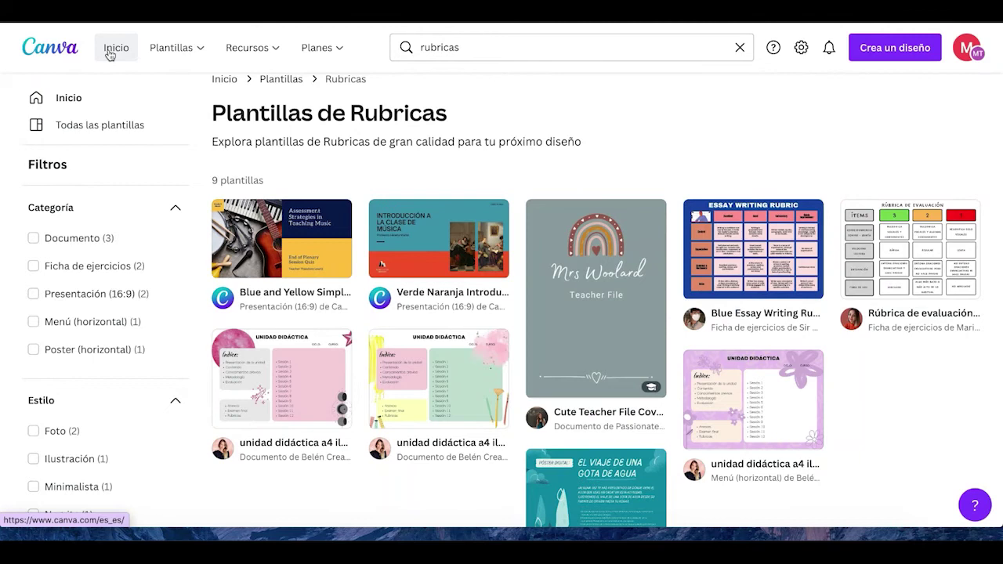
Step: Go through the home page to the Educación template category and open its Presentaciones educativas collection
left_click(112, 45)
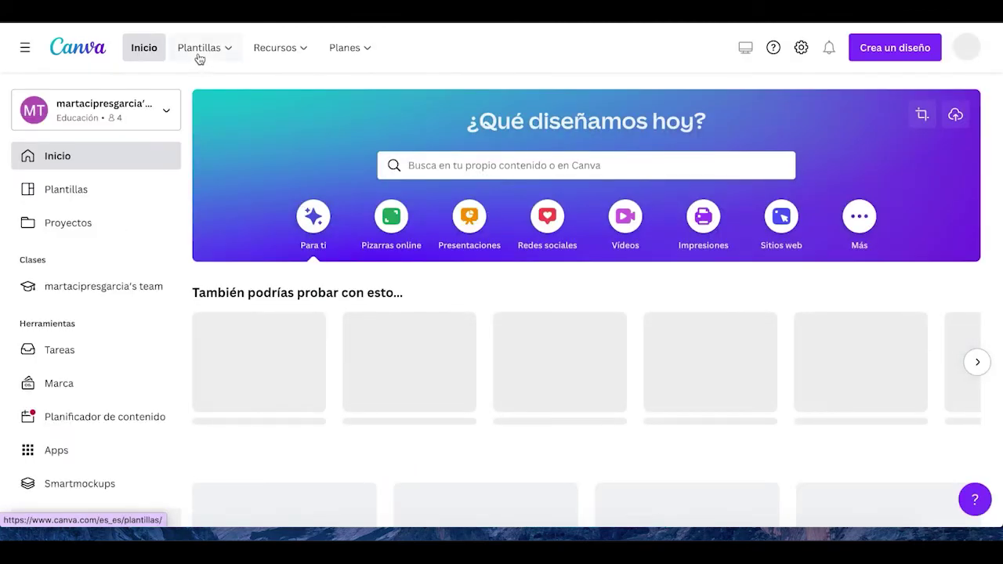
left_click(199, 56)
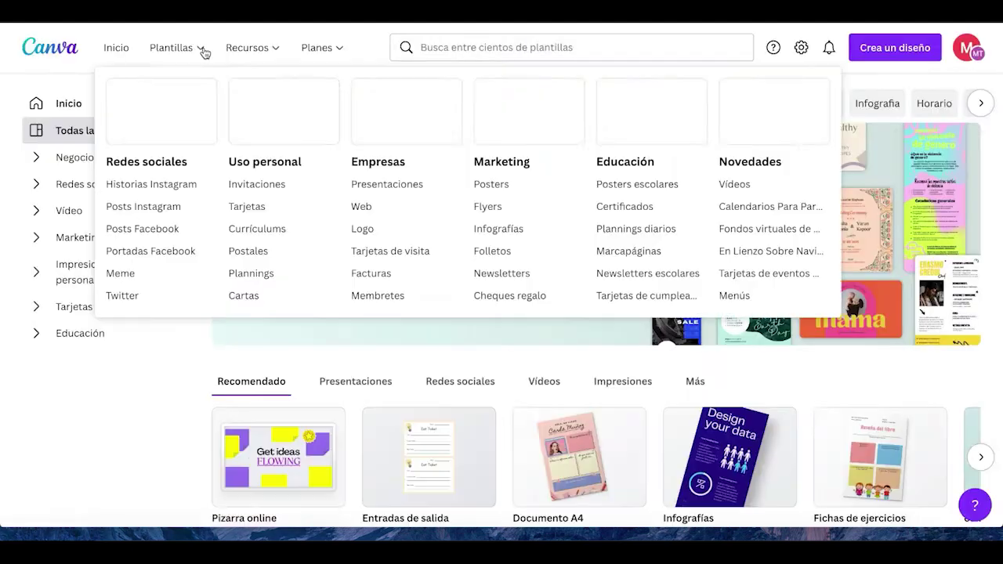
mouse_move(250, 47)
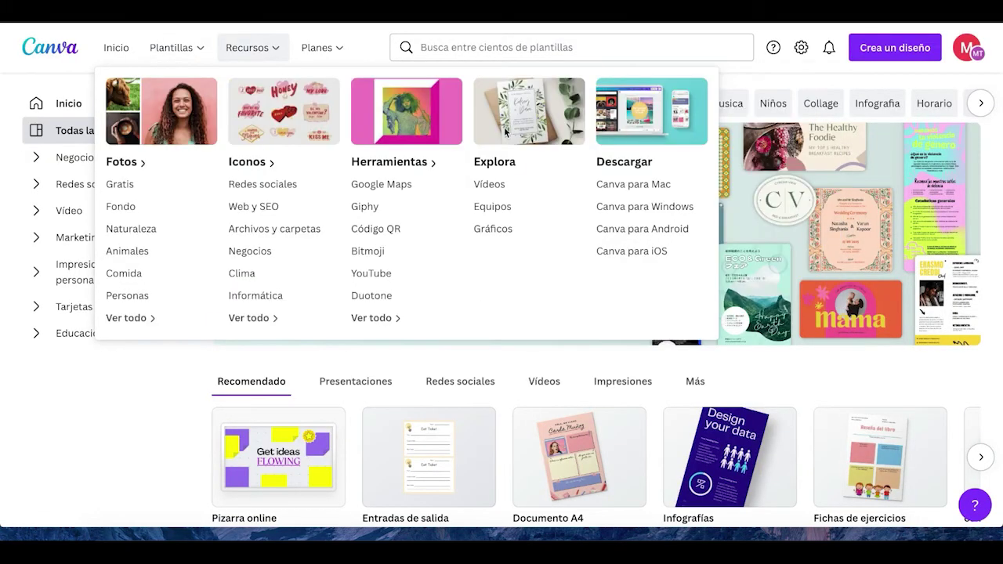
left_click(83, 330)
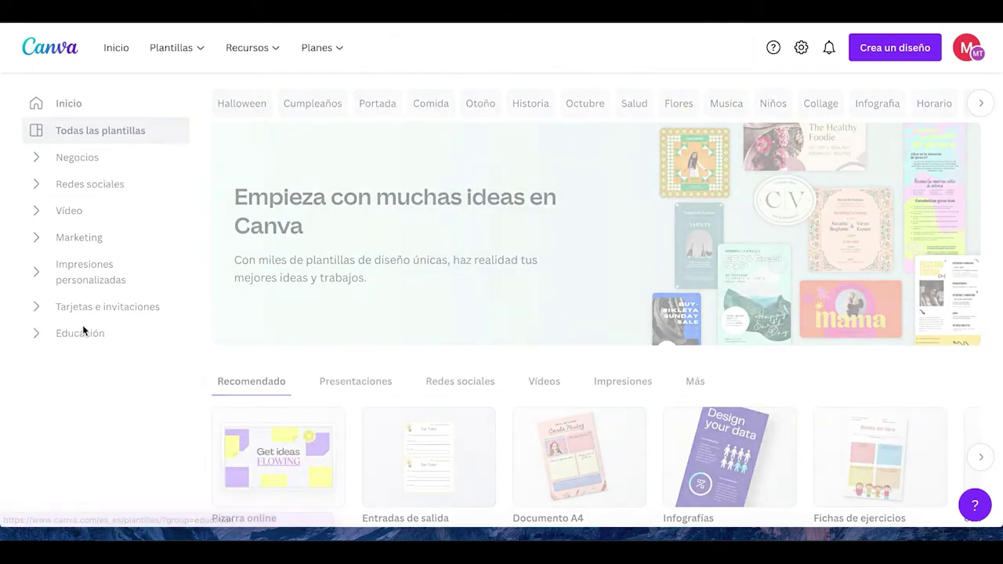
scroll(359, 360, "down", 2)
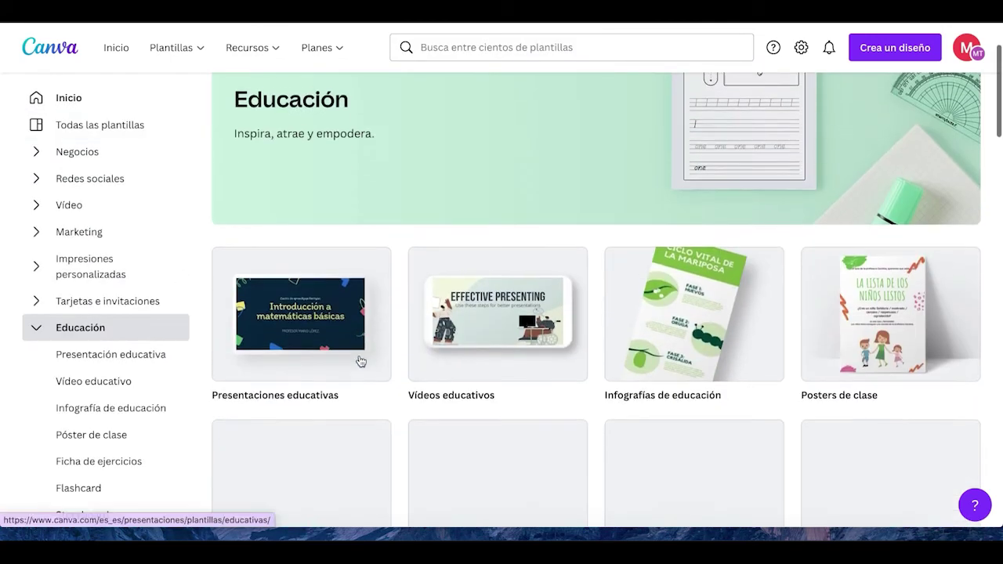
left_click(359, 363)
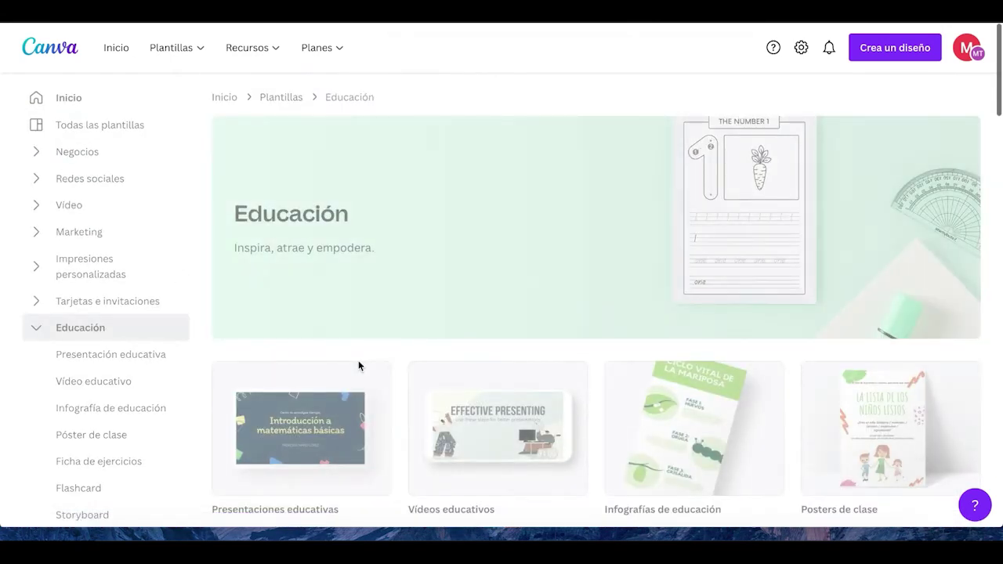
Step: Browse the educational presentation templates to examine the available subjects and designs
scroll(359, 365, "down", 2)
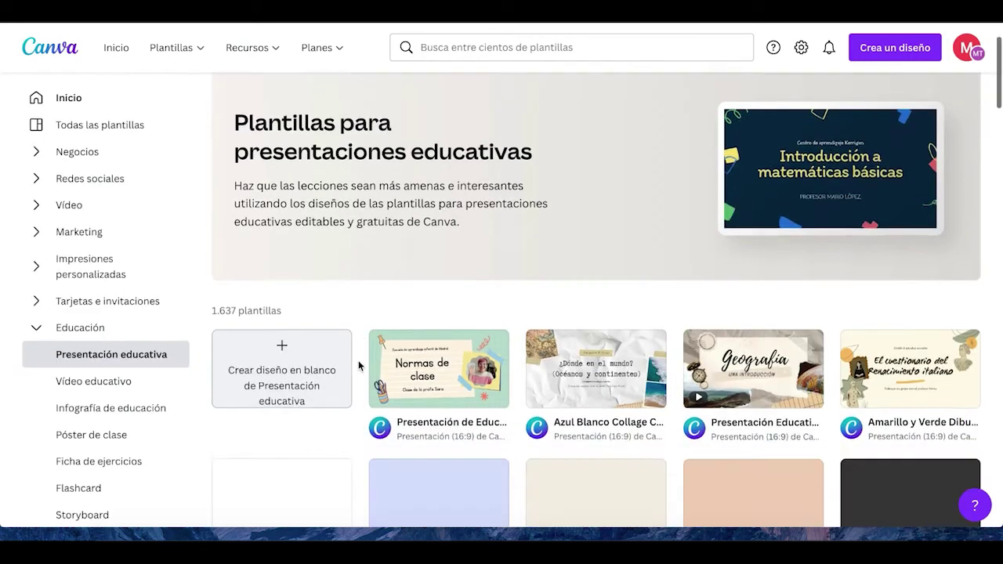
scroll(358, 364, "down", 1)
scroll(359, 360, "down", 3)
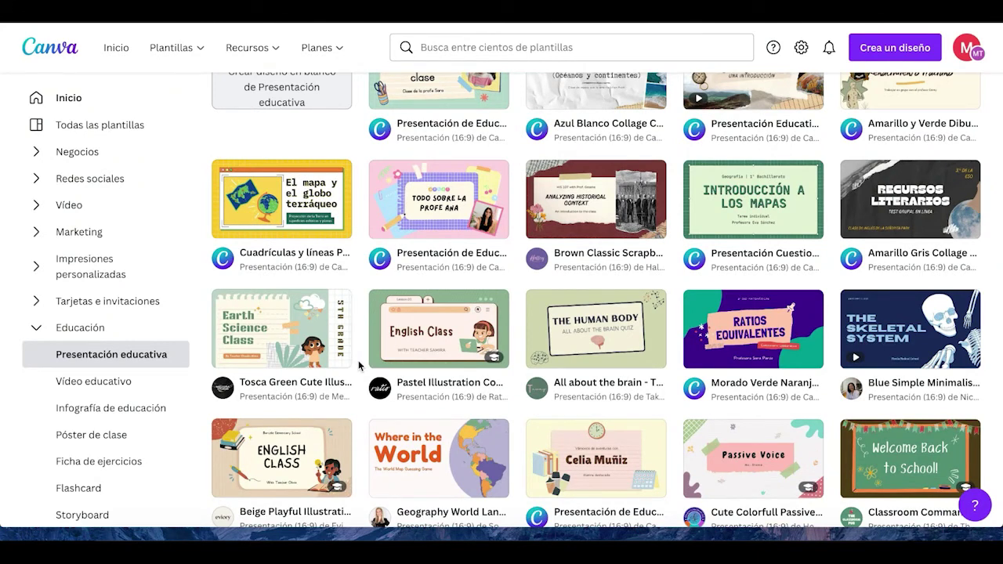
scroll(358, 365, "down", 3)
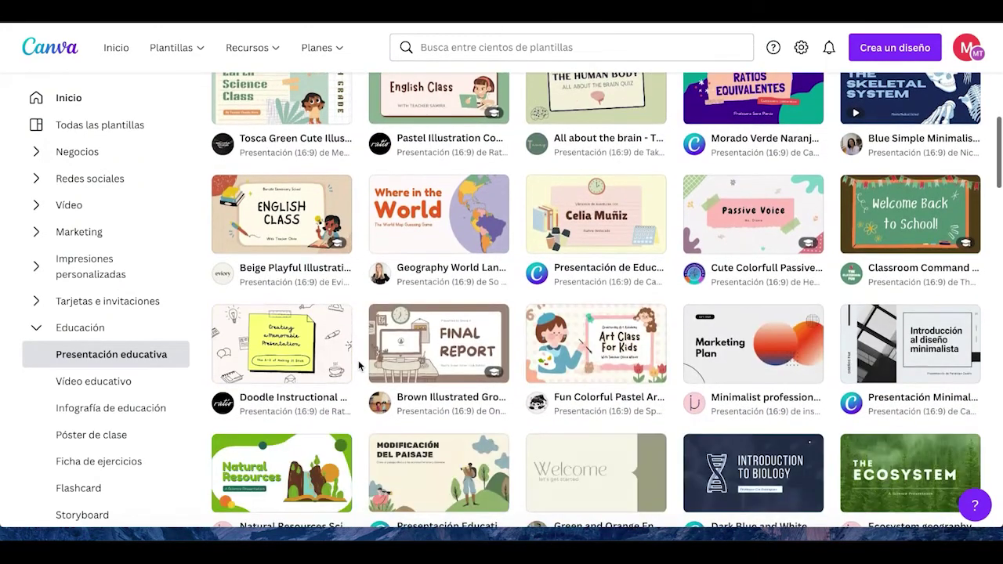
scroll(359, 365, "down", 3)
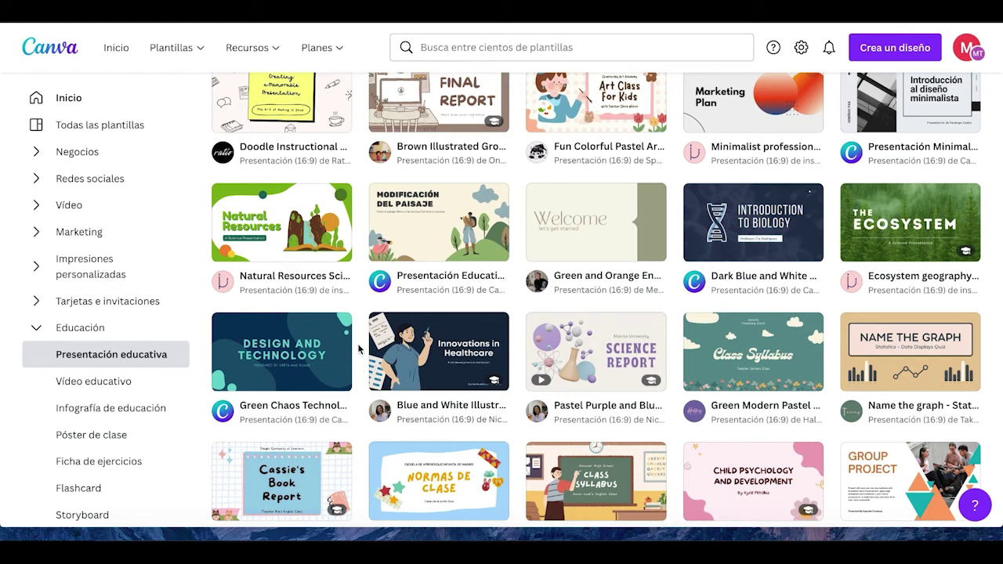
scroll(359, 348, "down", 3)
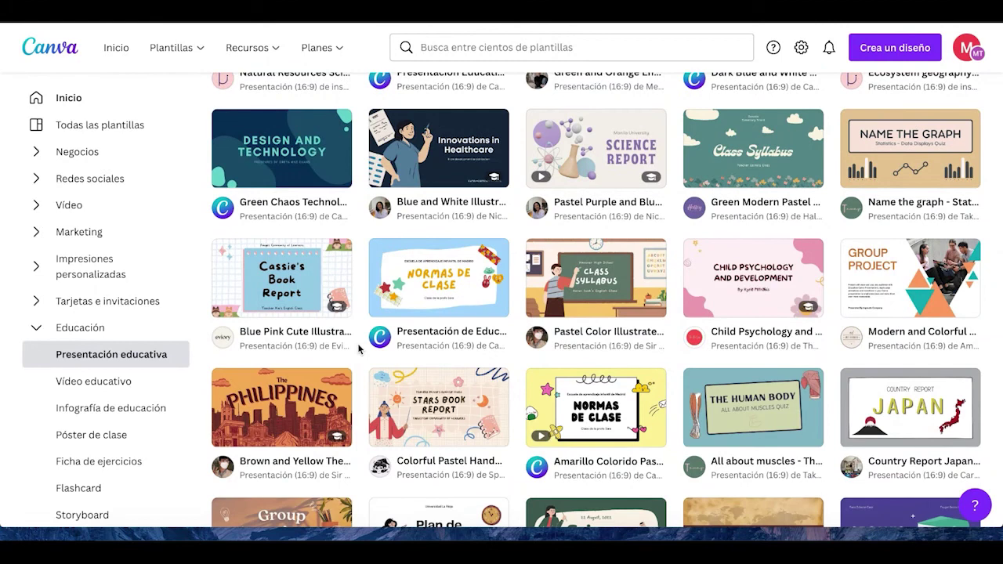
scroll(358, 348, "down", 3)
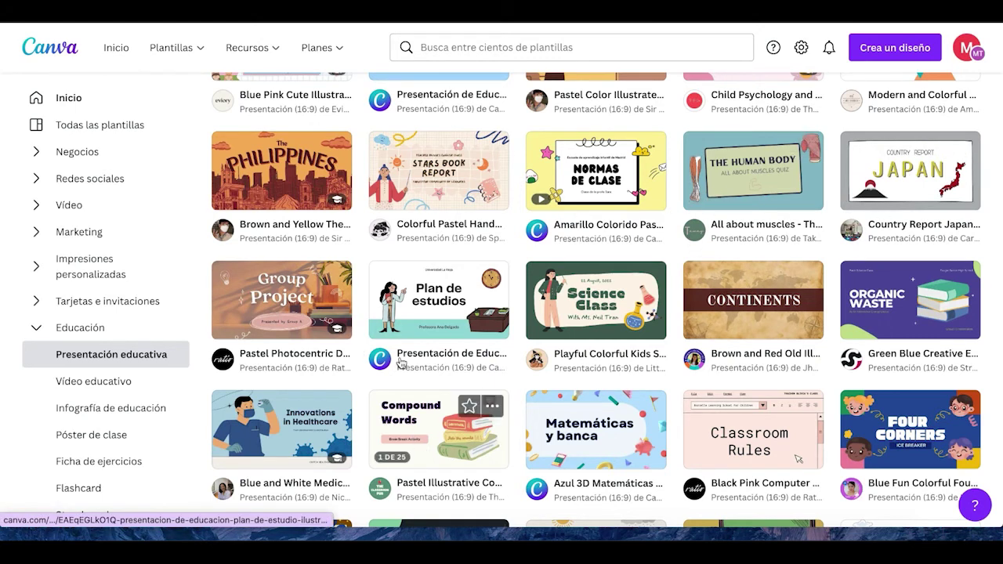
scroll(408, 282, "down", 3)
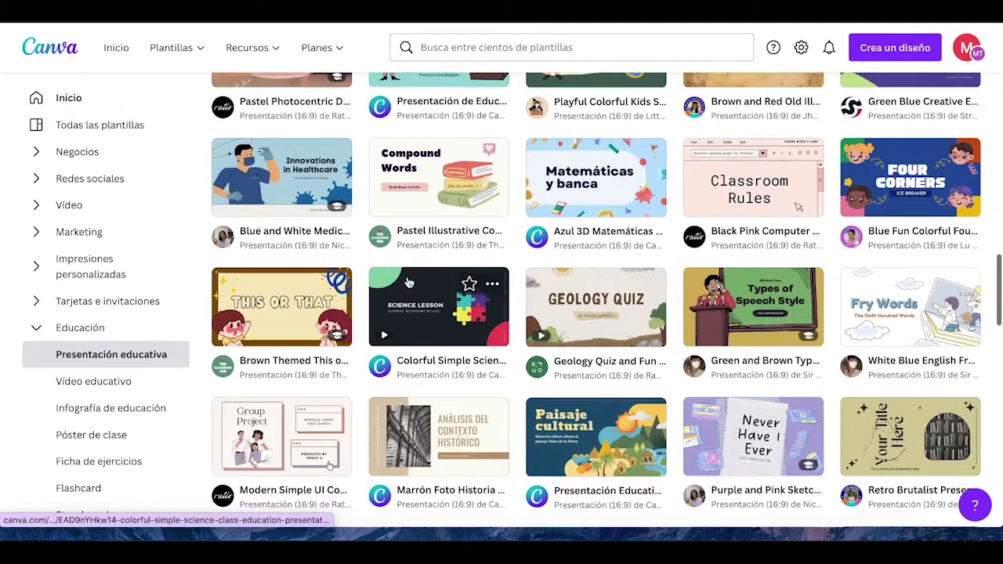
scroll(408, 282, "down", 2)
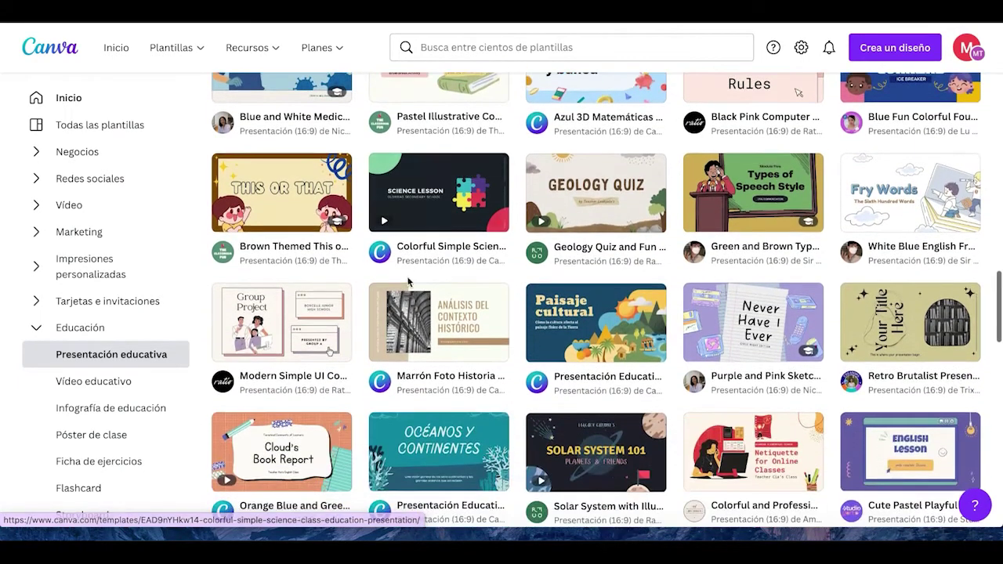
Step: Preview the "Paisaje cultural" educational presentation template and open it for customization
left_click(586, 311)
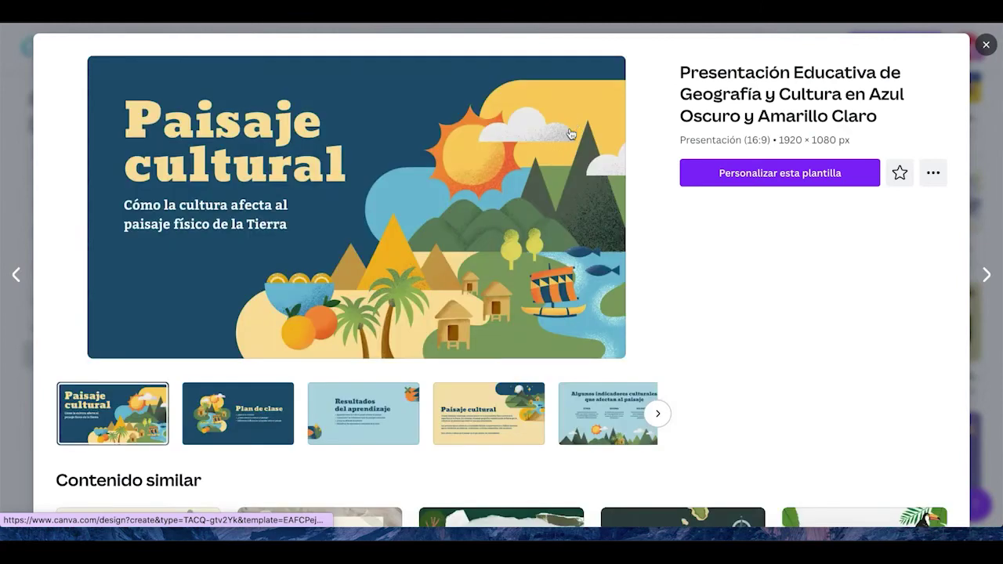
left_click(772, 179)
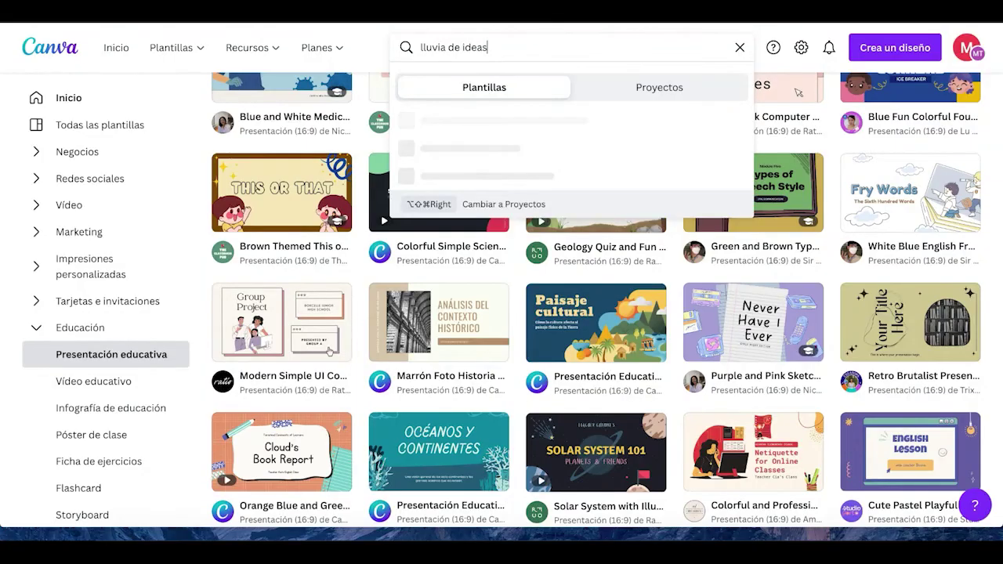
Step: Search the templates for "lluvia de ideas" and open the blue raindrop brainstorming graphic for customization
key("Return")
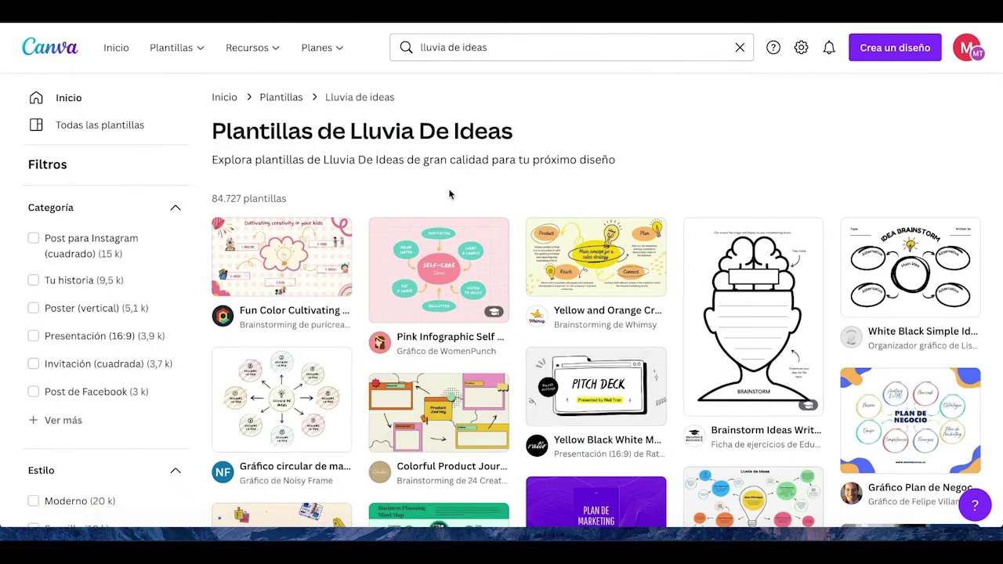
scroll(512, 408, "down", 3)
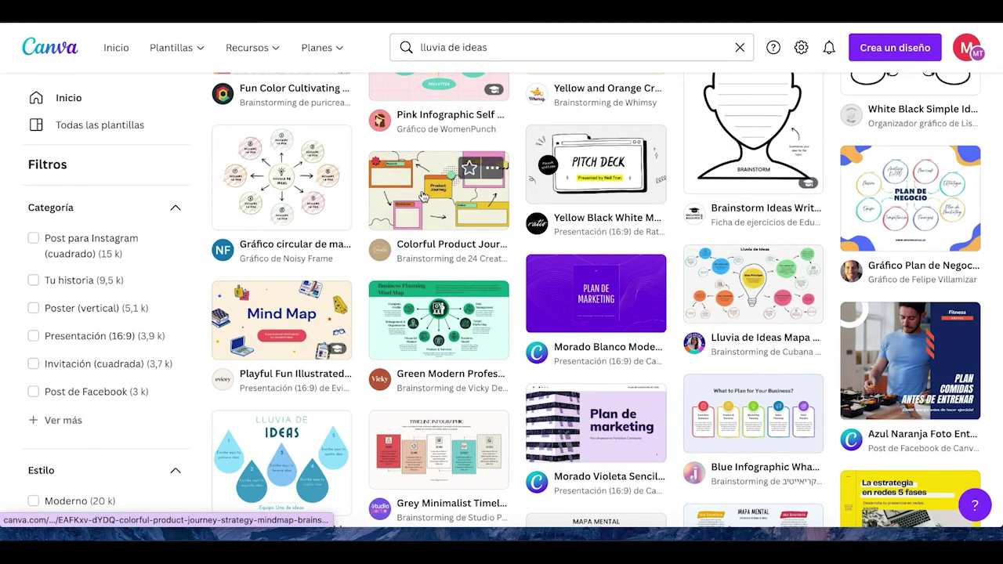
scroll(331, 358, "down", 1)
left_click(317, 354)
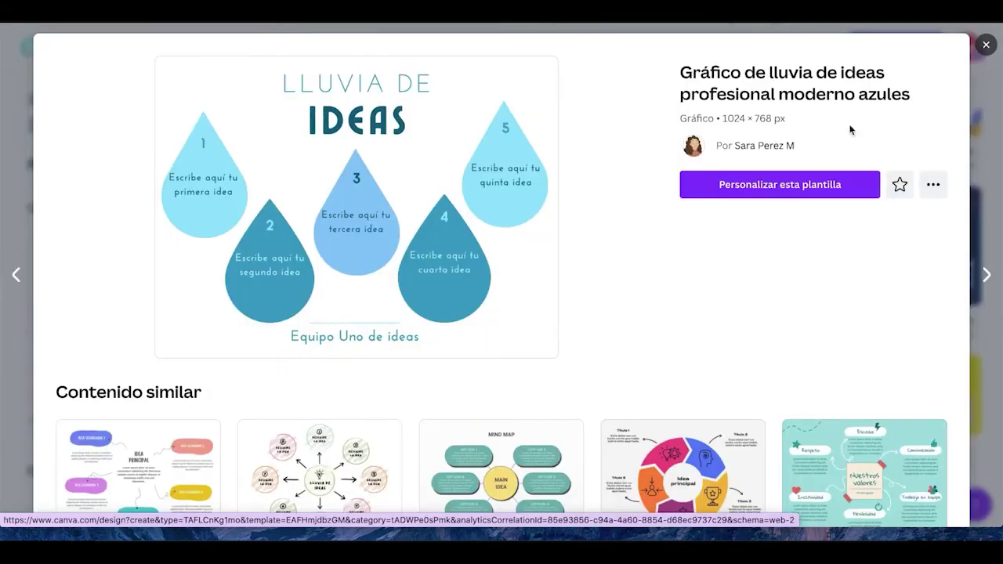
left_click(787, 186)
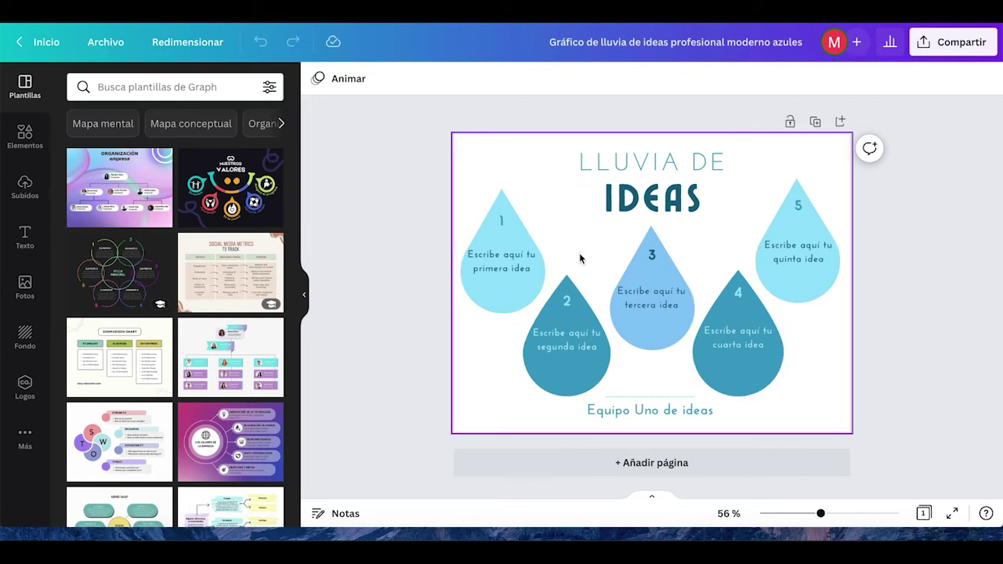
Step: Delete the placeholder text "Escribe aquí tu primera idea" from raindrop 1
left_click(496, 291)
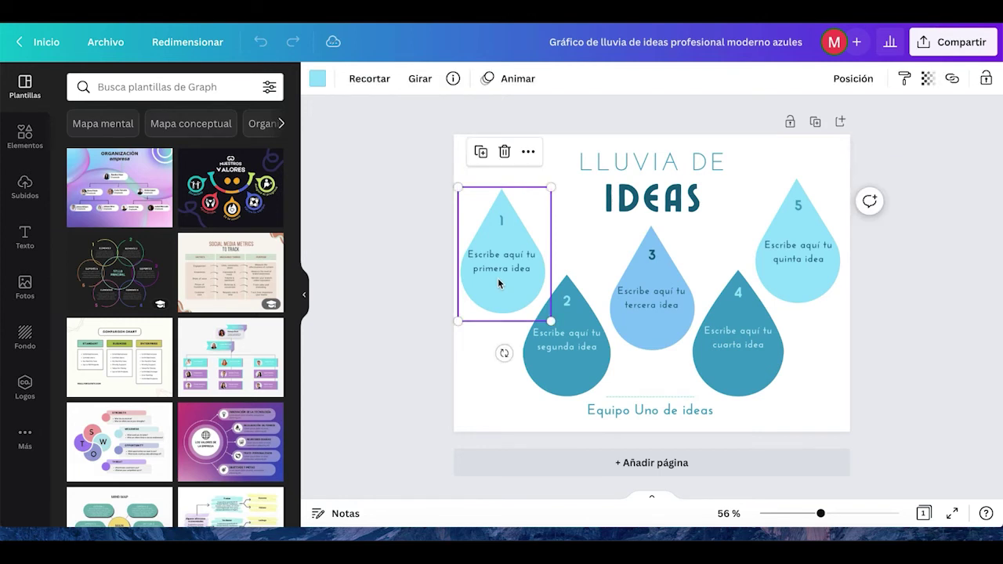
left_click(508, 259)
key("Delete")
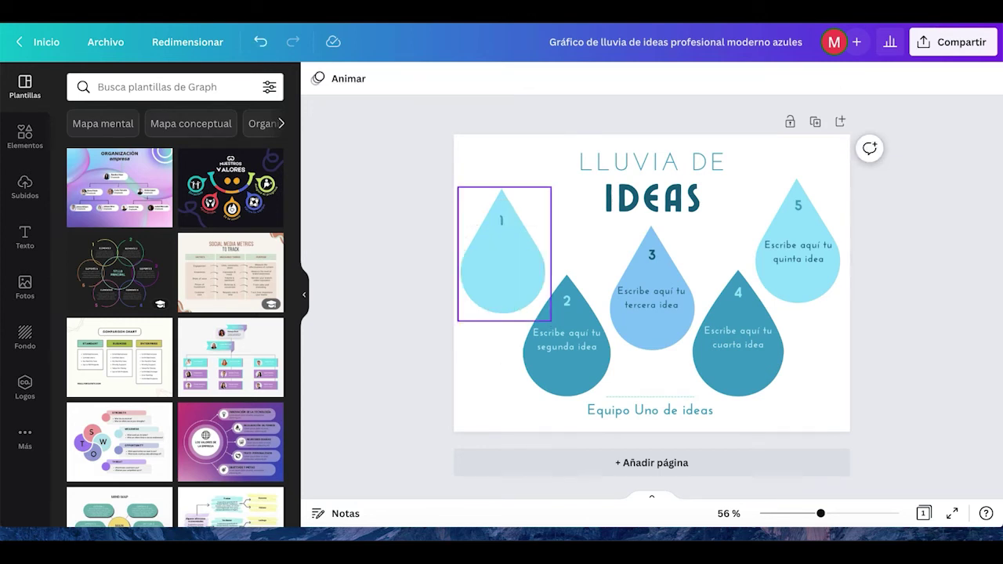
left_click(495, 251)
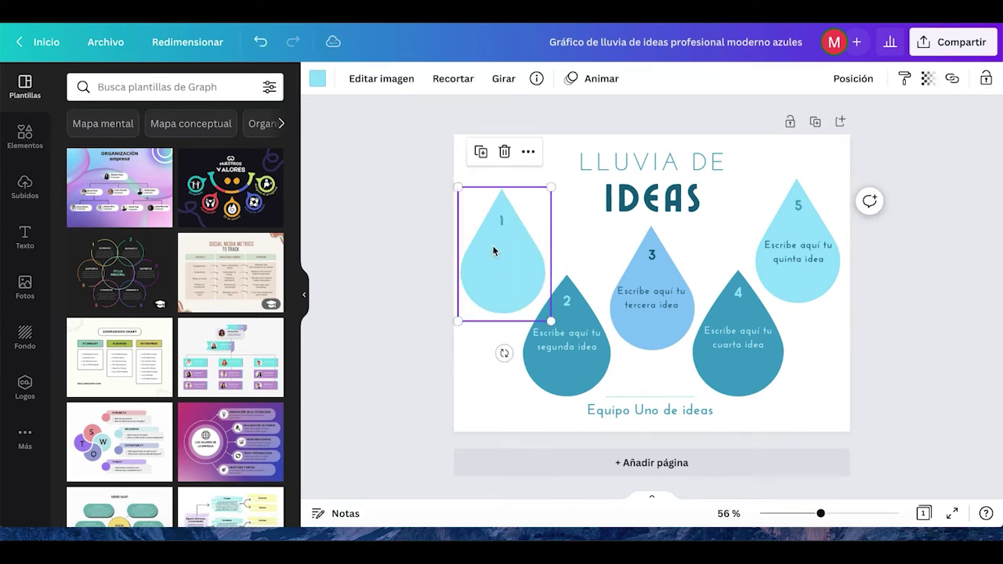
Step: Replace the placeholder text in raindrop 2 with "animales"
left_click(565, 347)
double_click(565, 347)
key("ctrl+a")
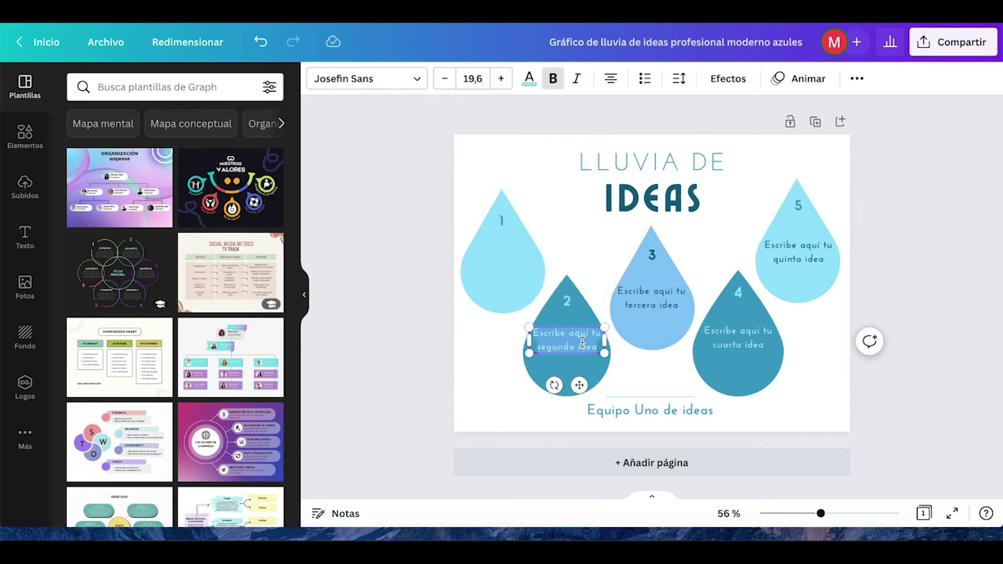
type("animales")
Step: Replace the placeholder text in raindrop 3 with "coches"
left_click(666, 304)
double_click(666, 304)
left_click_drag(679, 304, 615, 292)
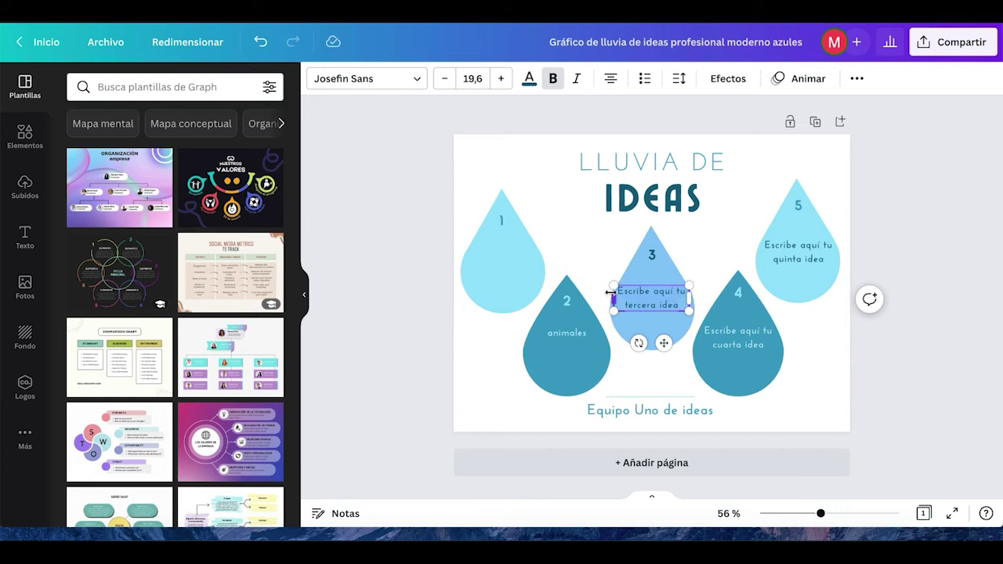
key("BackSpace")
type("coches")
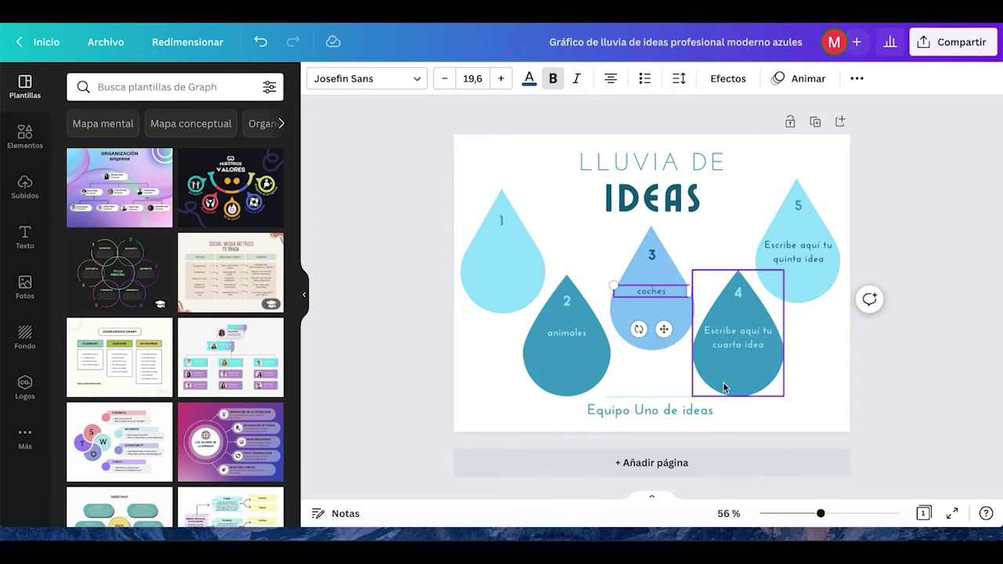
Step: Add a blank page to the design and duplicate the first raindrop page
left_click(650, 463)
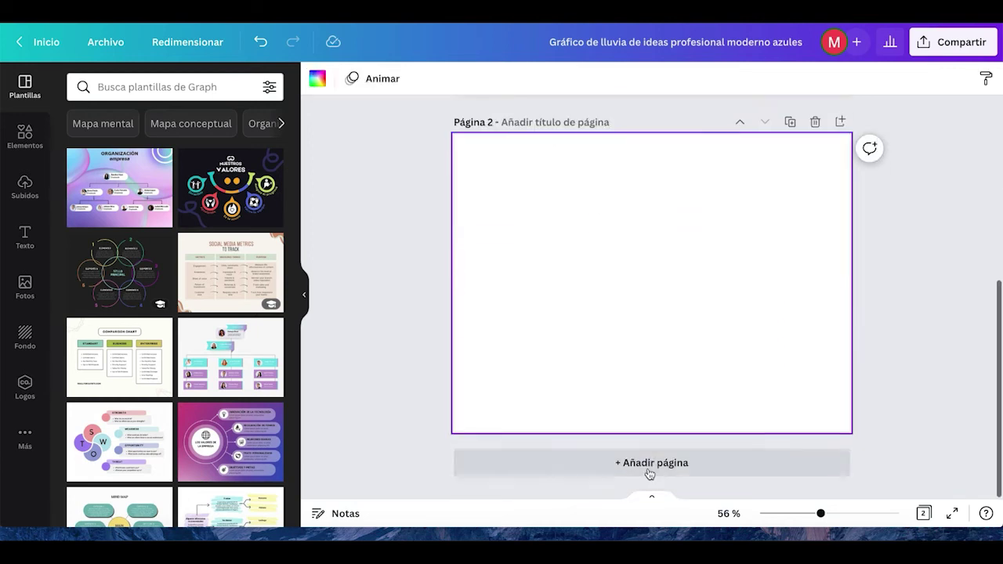
scroll(664, 200, "up", 3)
scroll(664, 200, "up", 4)
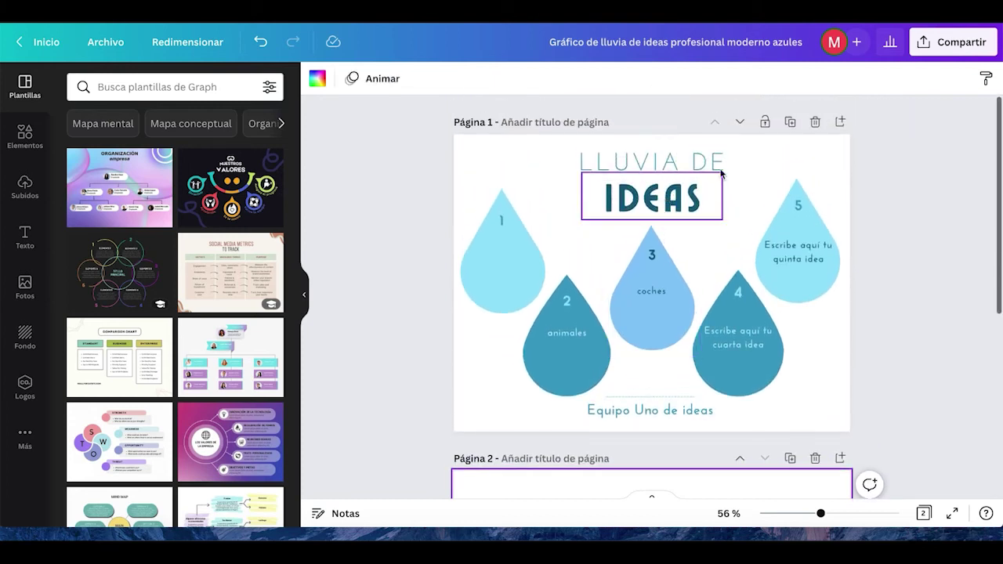
left_click(789, 123)
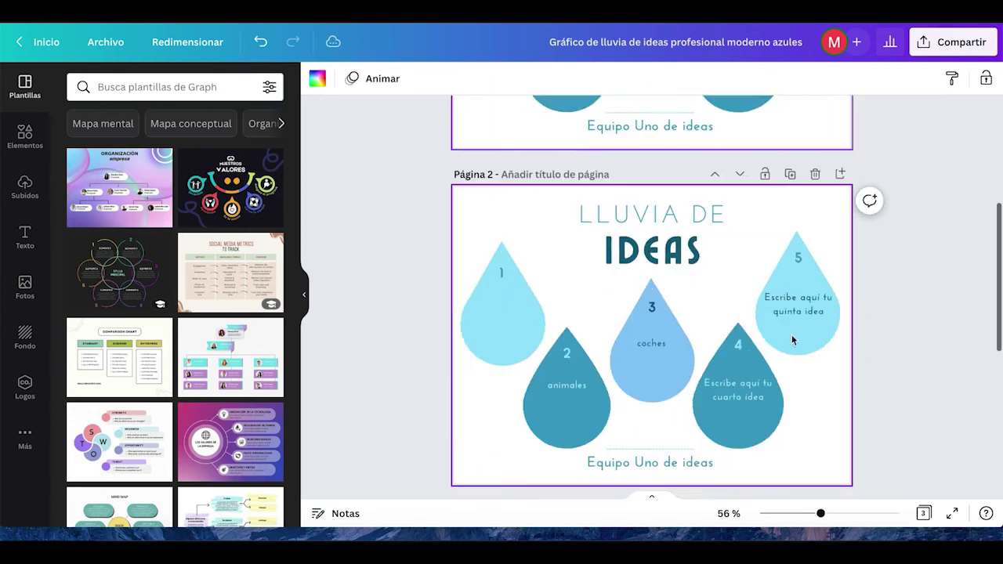
Step: Change the team caption on the duplicated page to "Equipo dos de ideas"
left_click(664, 412)
double_click(662, 411)
left_click(658, 410)
left_click_drag(658, 410, 633, 409)
type("dos")
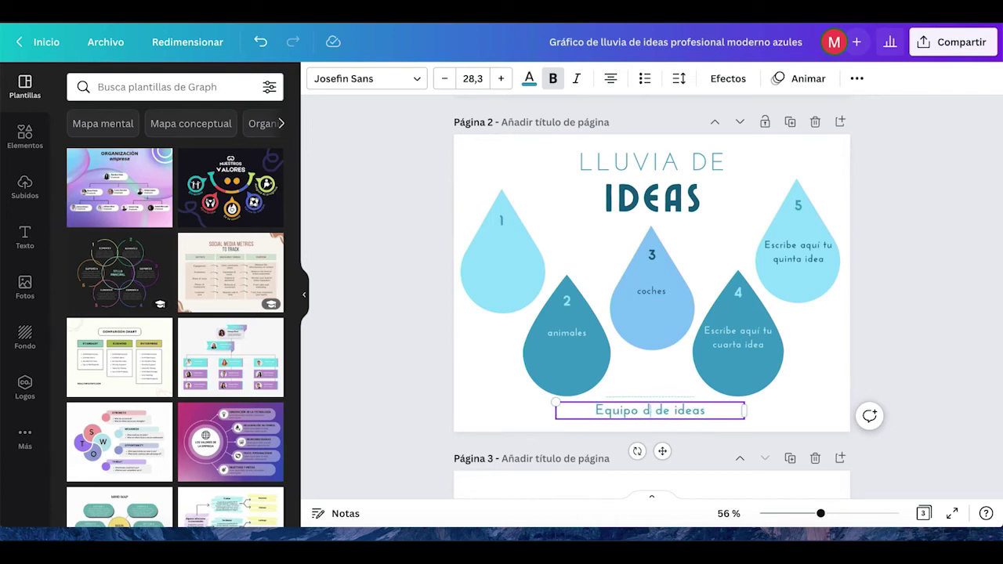
scroll(655, 329, "up", 5)
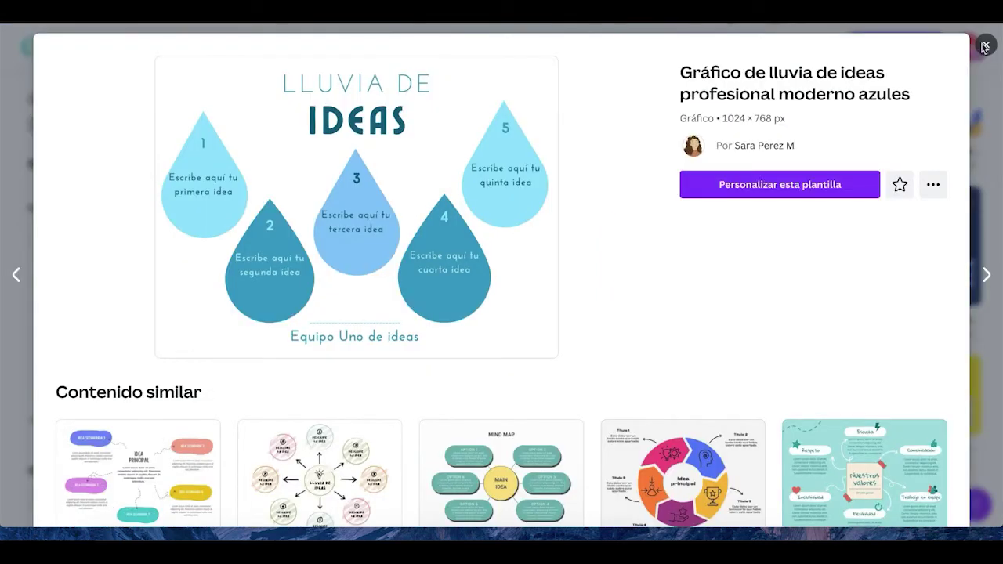
Step: Close the raindrop template preview and browse further through the "lluvia de ideas" templates
left_click(986, 45)
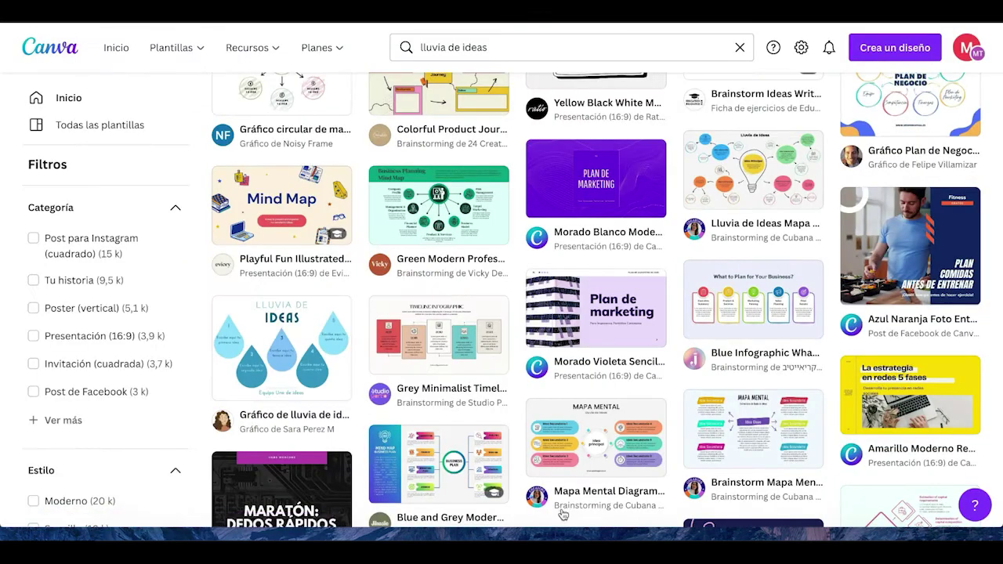
scroll(784, 396, "down", 1)
scroll(783, 396, "down", 10)
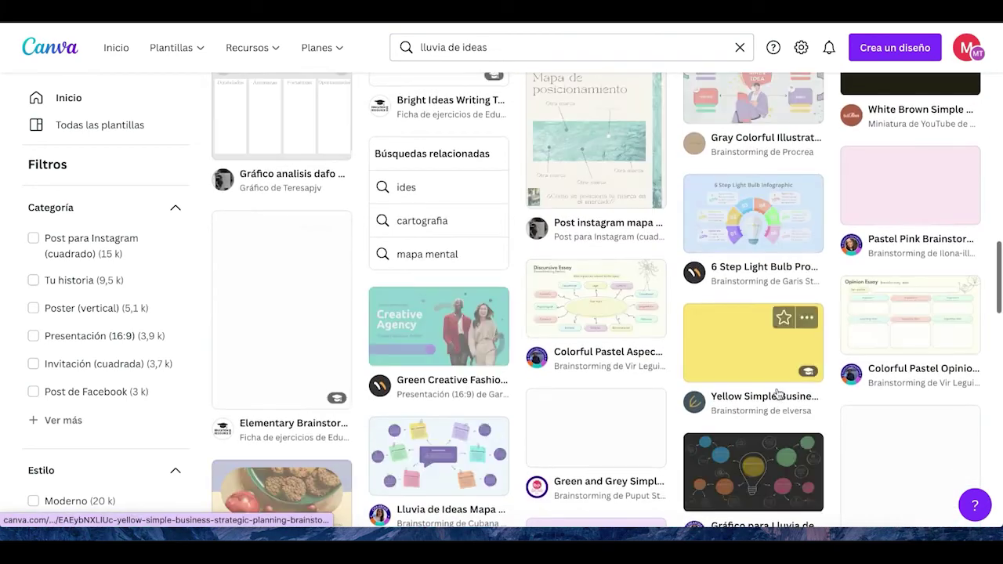
scroll(778, 393, "down", 2)
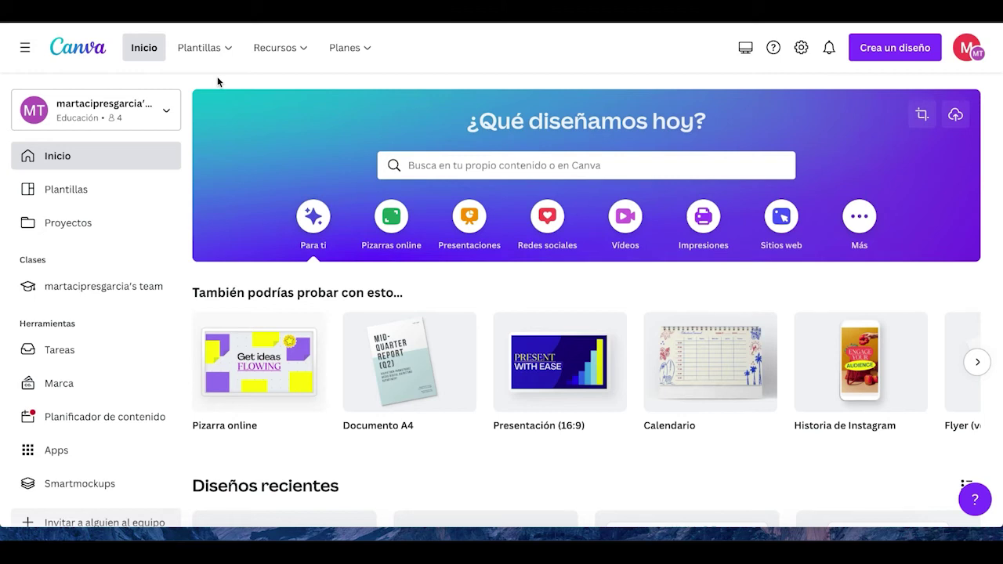
Step: Open a design from the recent designs on the home page
mouse_move(267, 425)
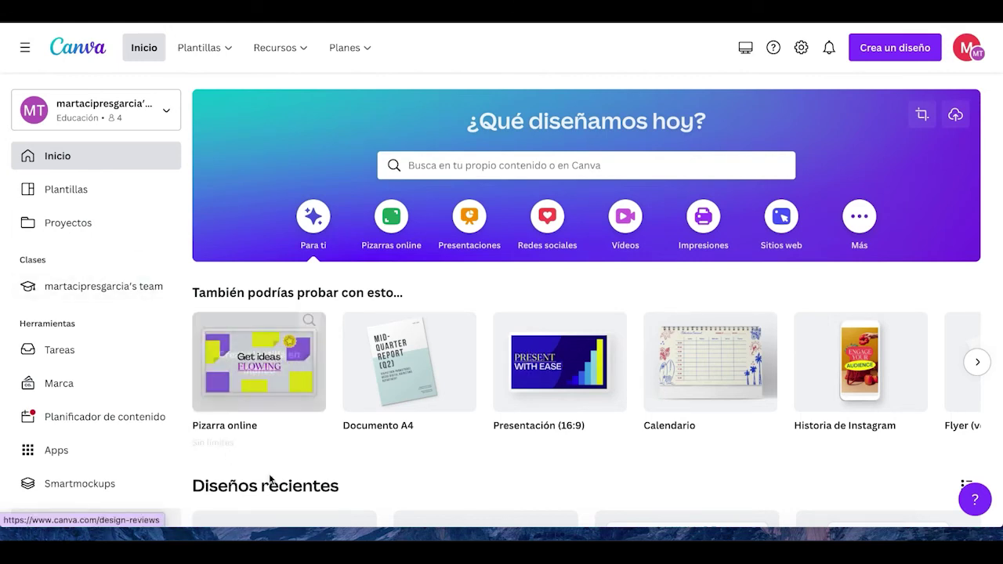
scroll(285, 494, "down", 2)
scroll(284, 493, "down", 3)
left_click(289, 392)
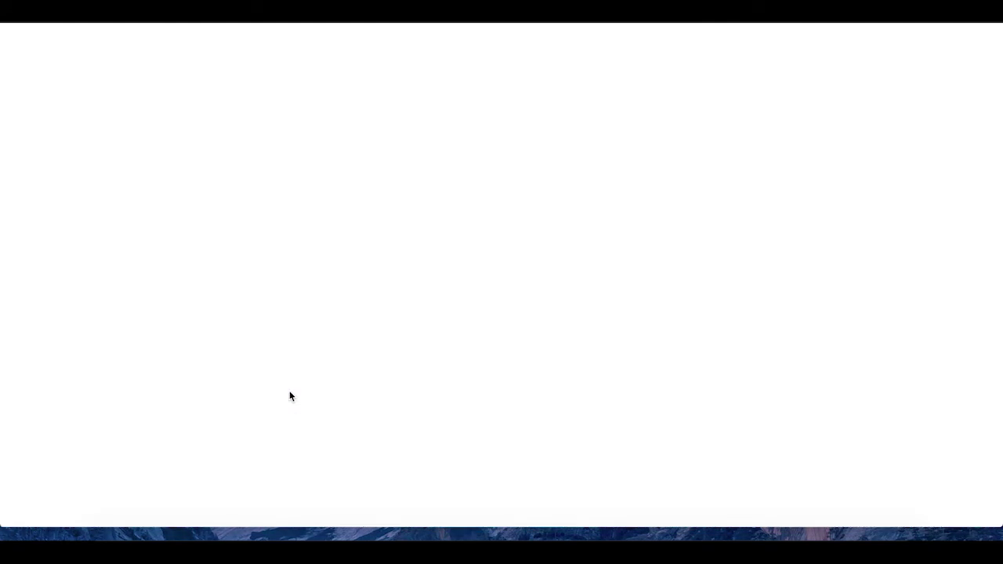
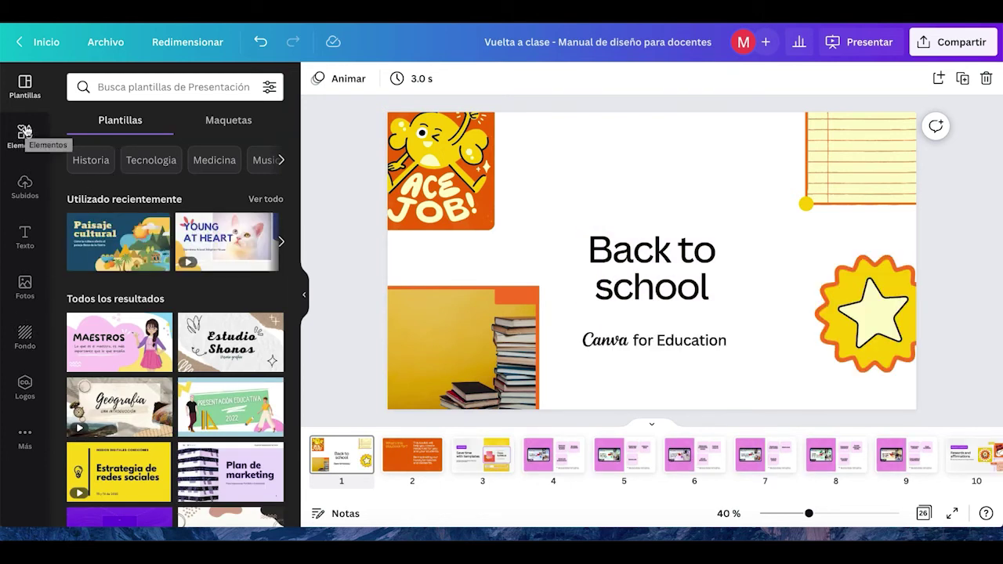
Step: Open the Text to Image (Beta) app in the "Vuelta a clase" presentation and activate its image description field
left_click(25, 436)
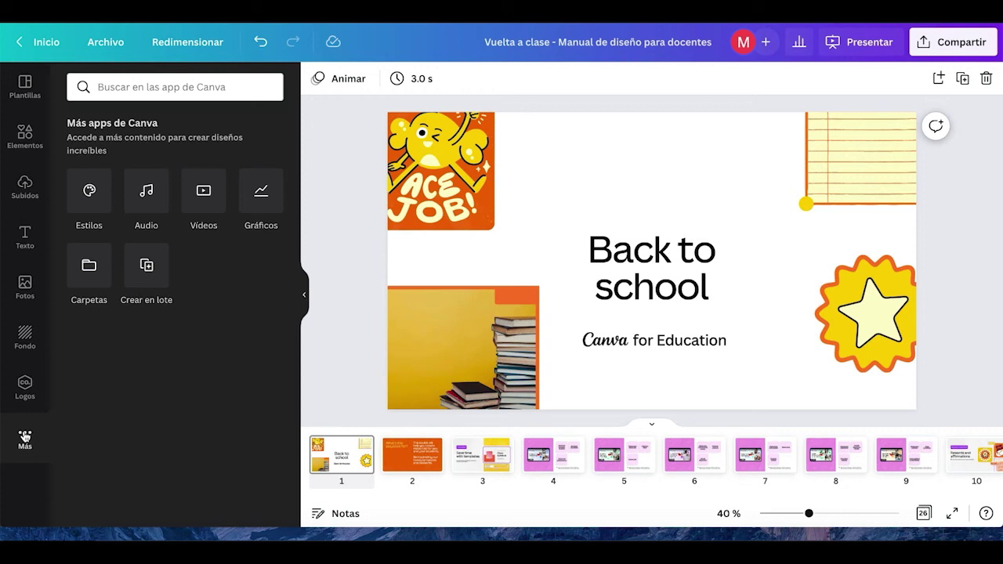
scroll(196, 368, "down", 3)
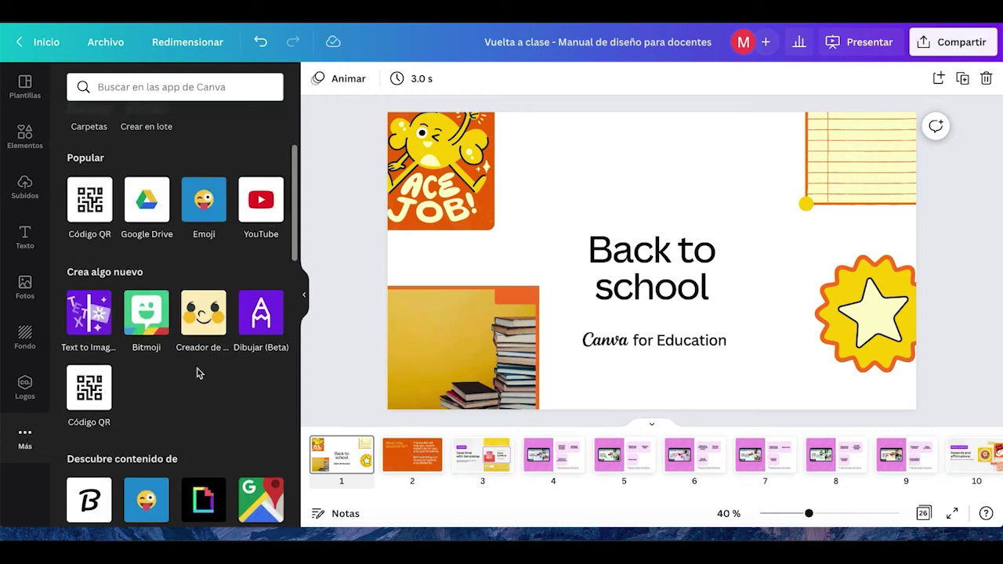
left_click(90, 317)
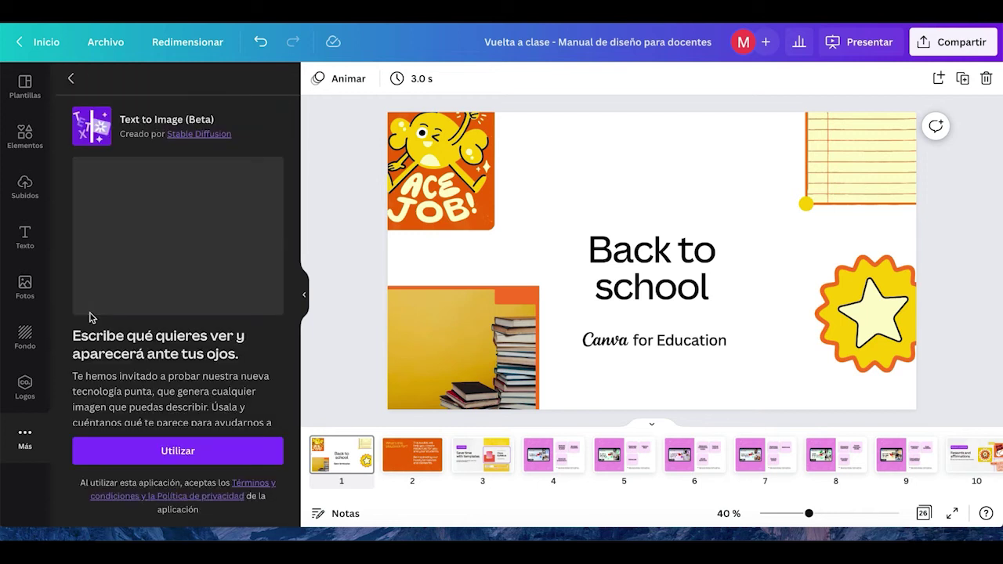
left_click(147, 455)
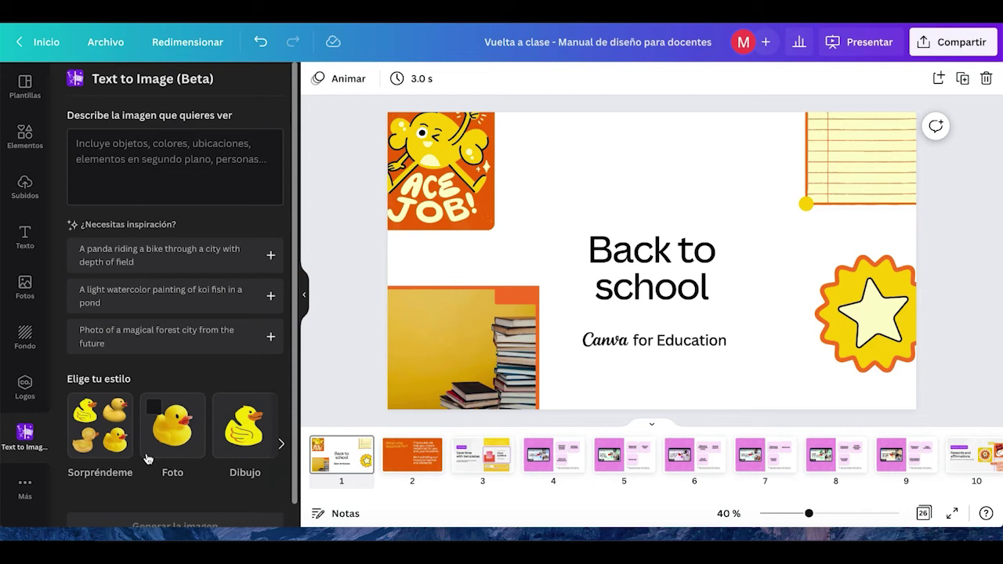
left_click(143, 143)
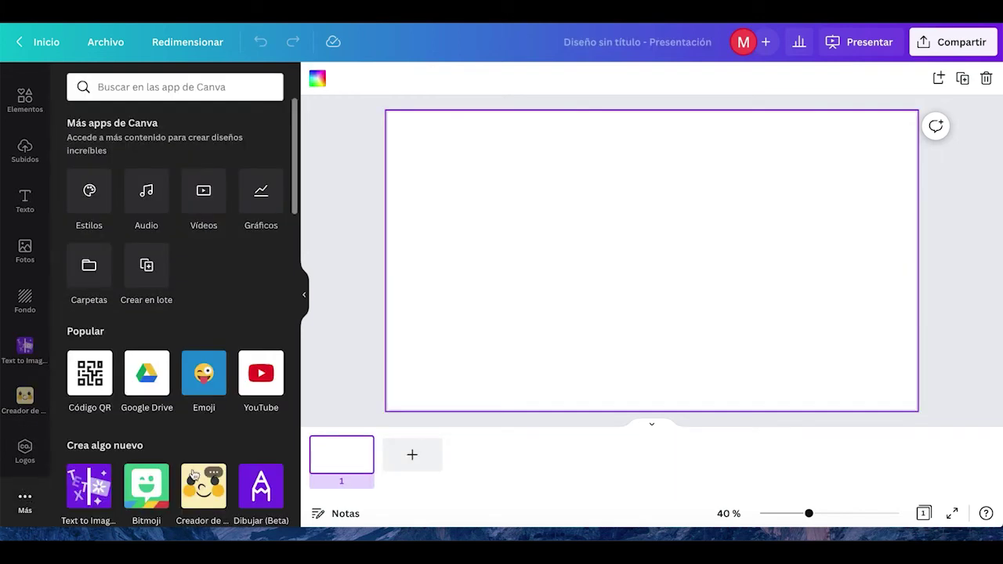
Step: Create a character with the green dress body in the character creator app and hide the app's options
left_click(191, 495)
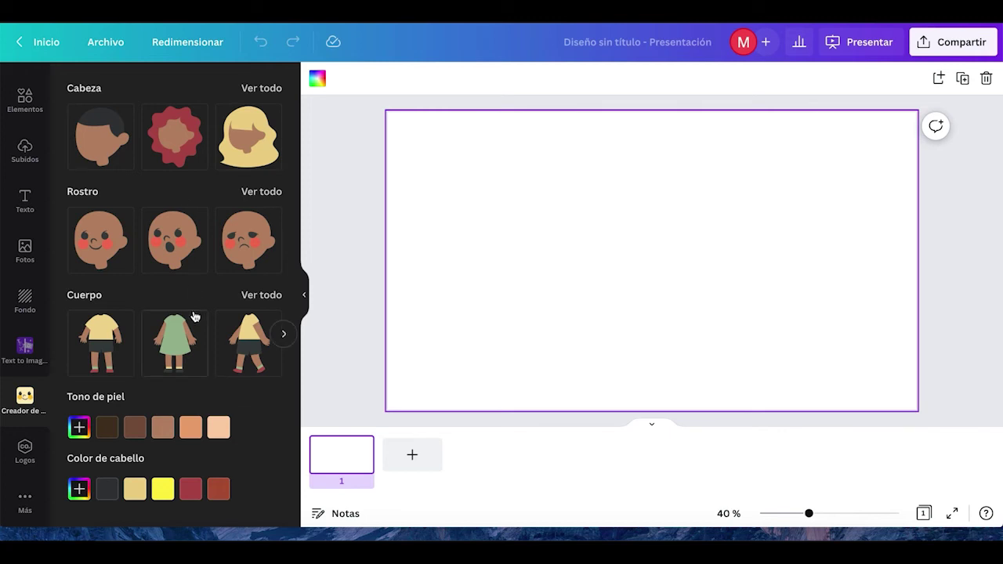
left_click(161, 325)
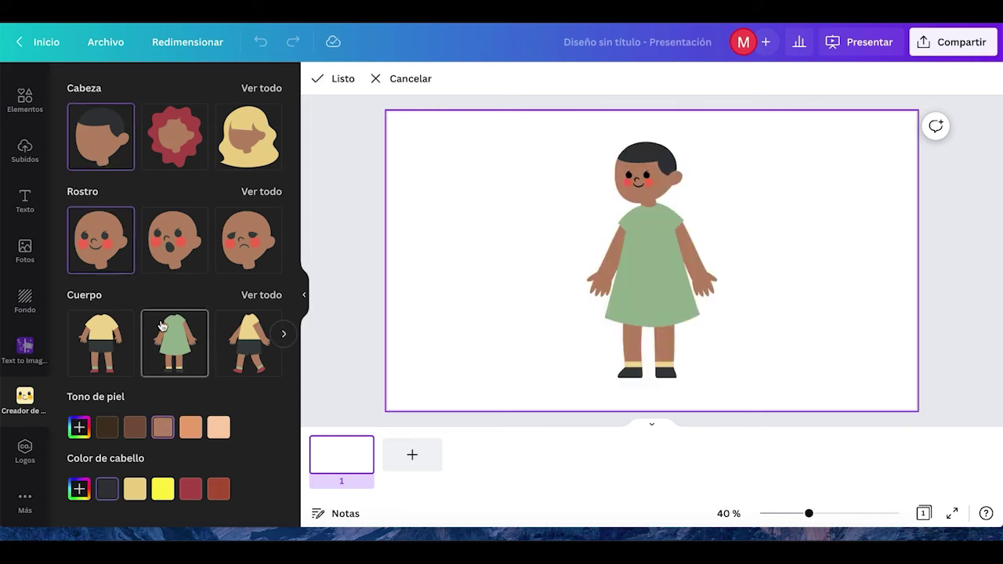
left_click(307, 298)
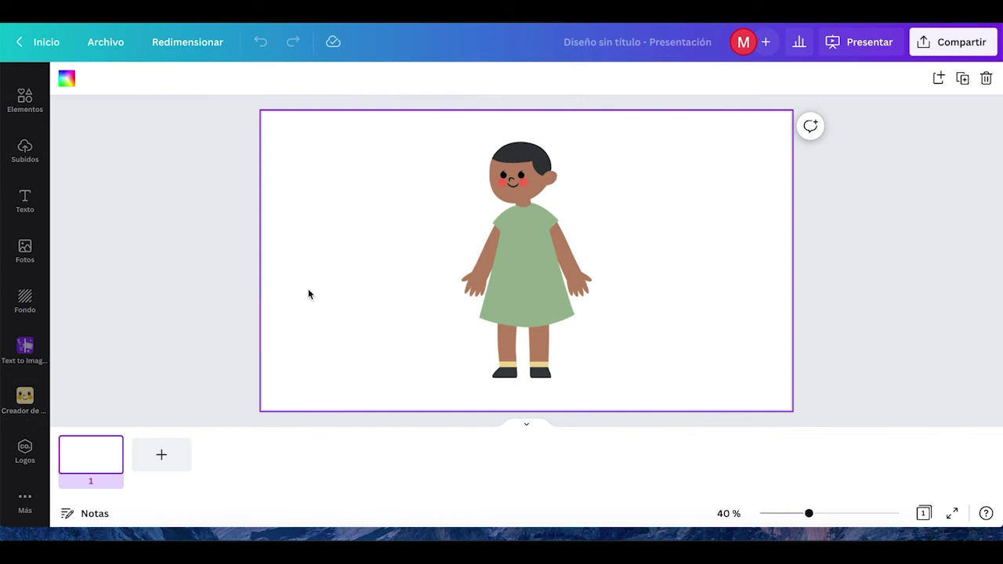
Step: Reopen the character creator options and move the green-dress character to the centre of the slide
left_click(24, 407)
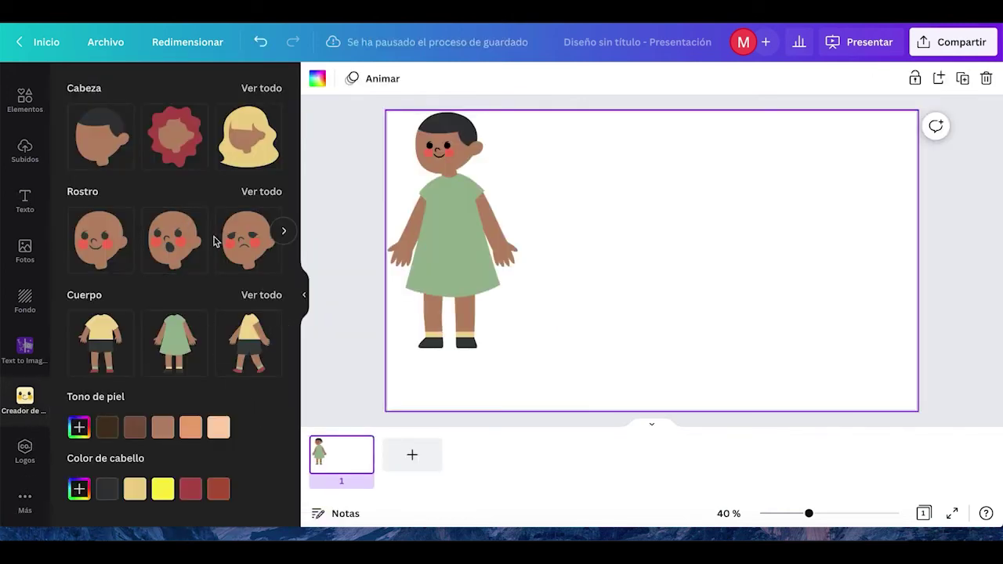
left_click(450, 267)
left_click_drag(449, 268, 511, 284)
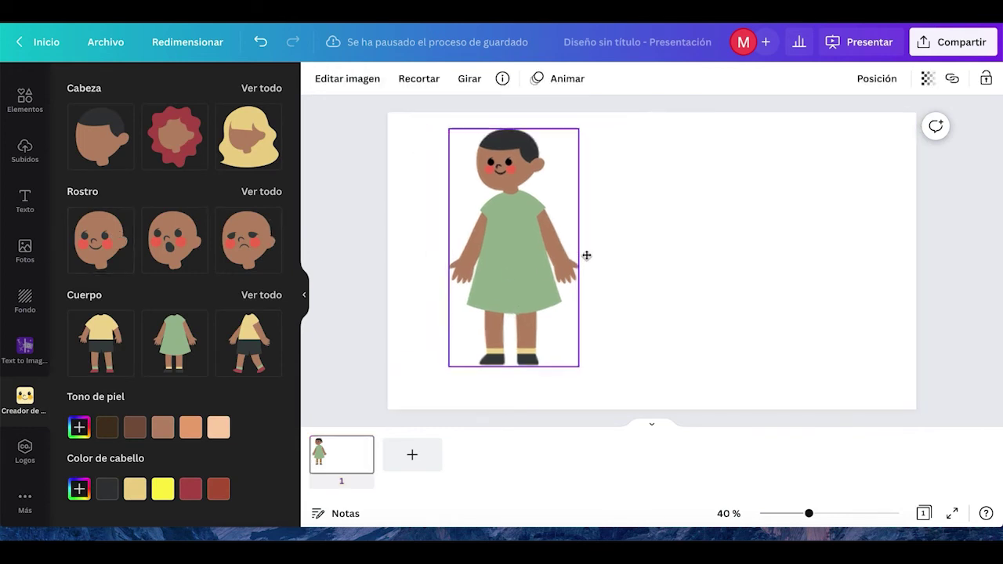
left_click_drag(586, 256, 604, 257)
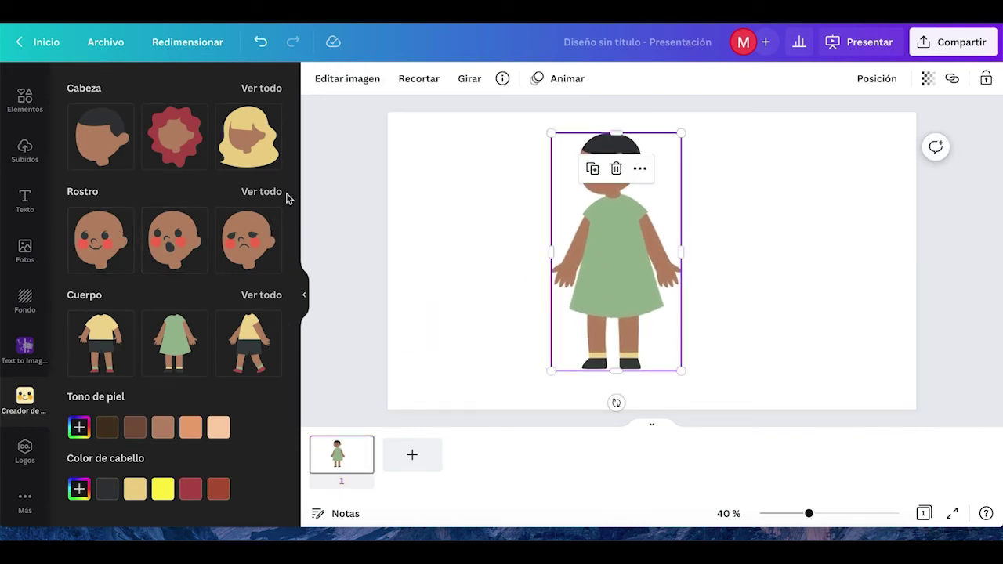
Step: Create a second character with long wavy hair, the sad face, the walking yellow-shirt body and the darkest skin tone
left_click(274, 130)
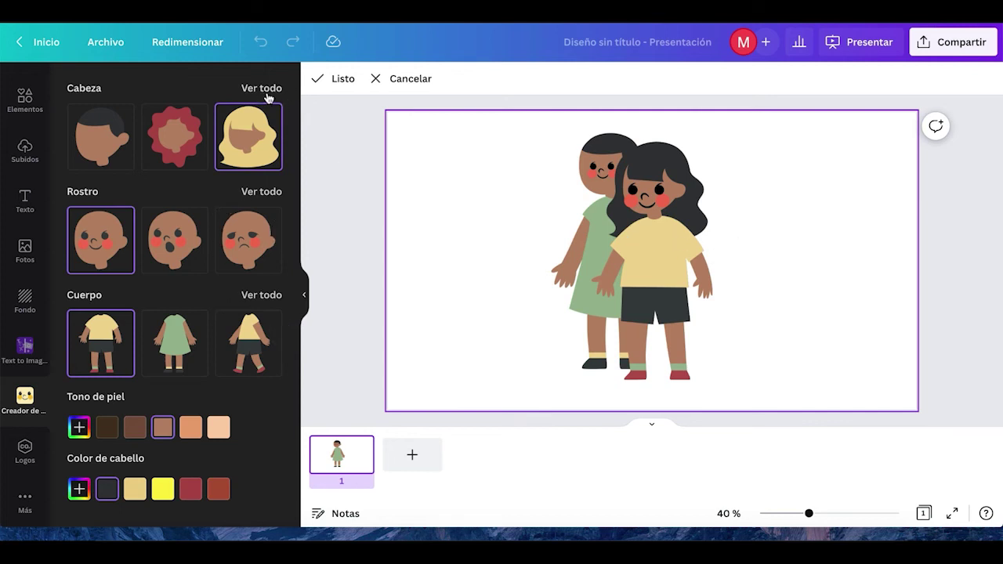
left_click(169, 362)
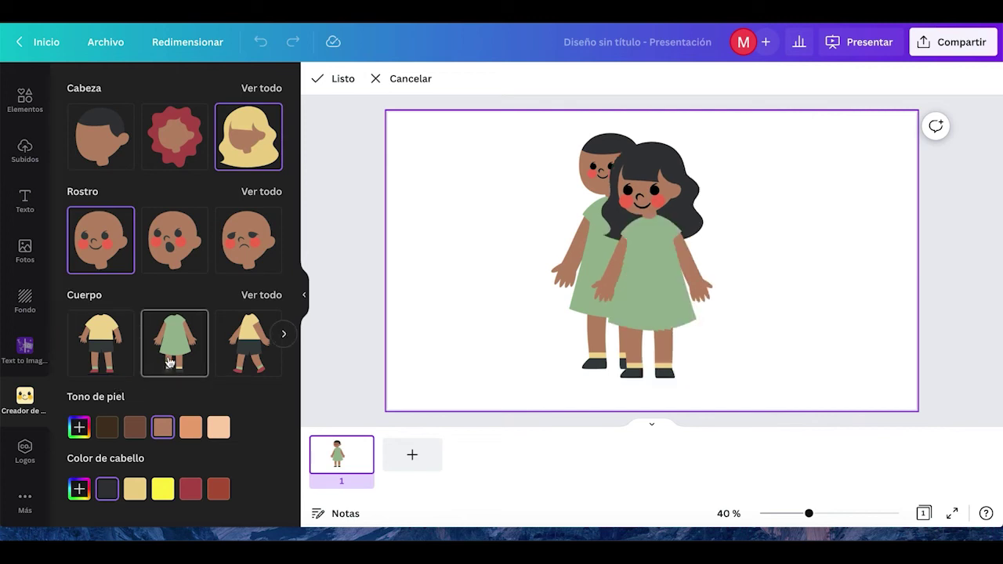
left_click(247, 345)
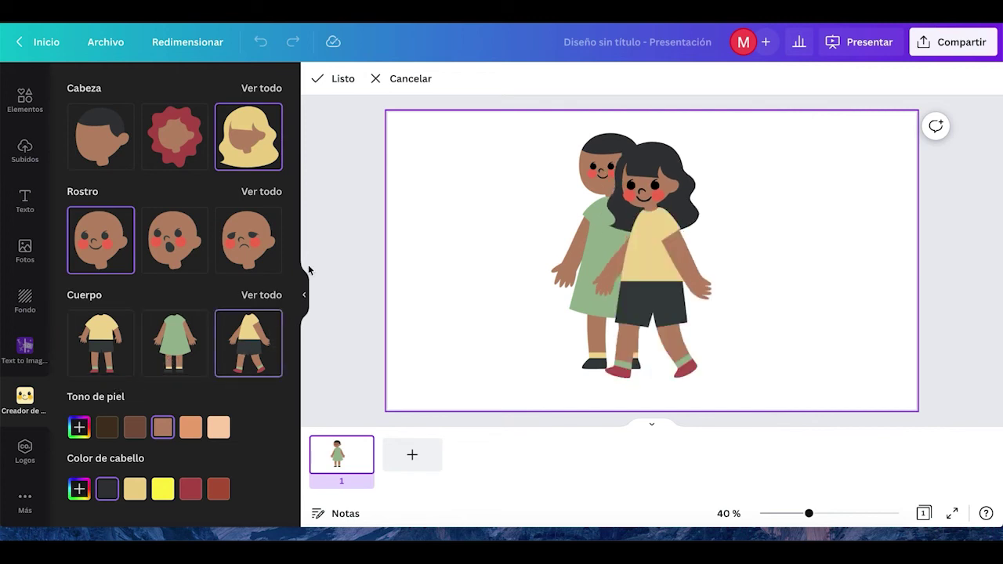
left_click(249, 256)
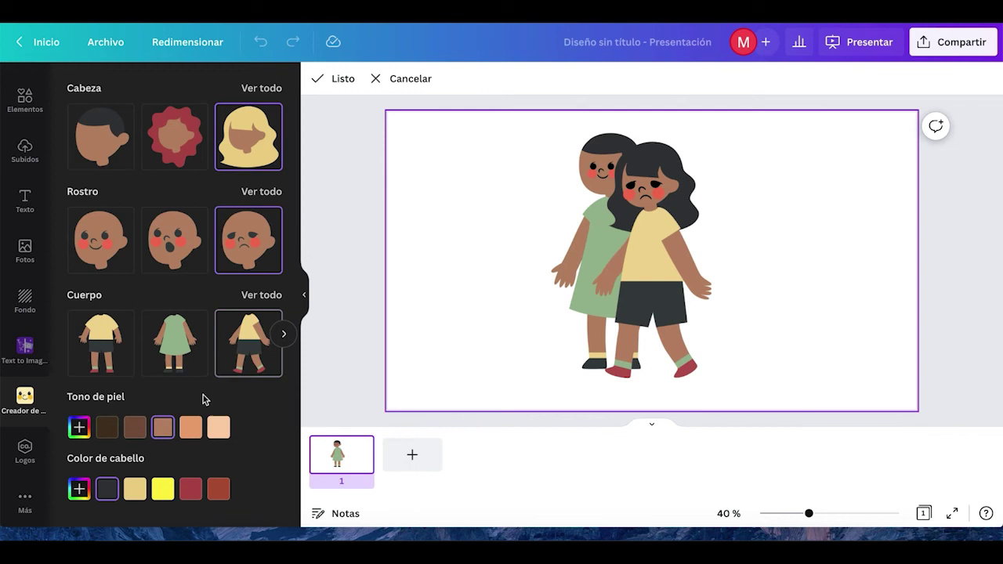
left_click(108, 427)
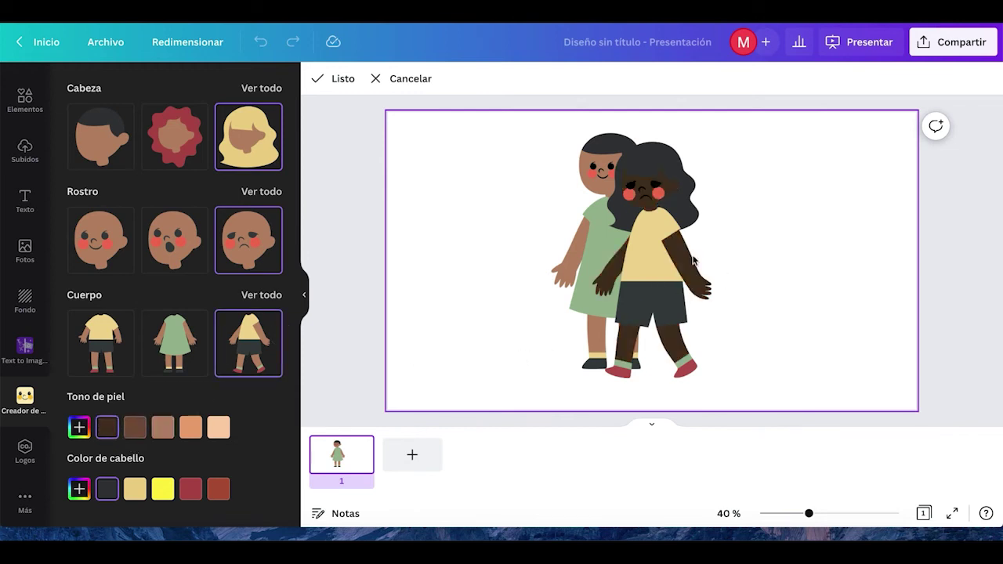
left_click(337, 79)
Step: Move the green-dress character to the left half of the slide and shrink it to roughly two thirds of its size
left_click(655, 252)
left_click_drag(655, 252, 548, 265)
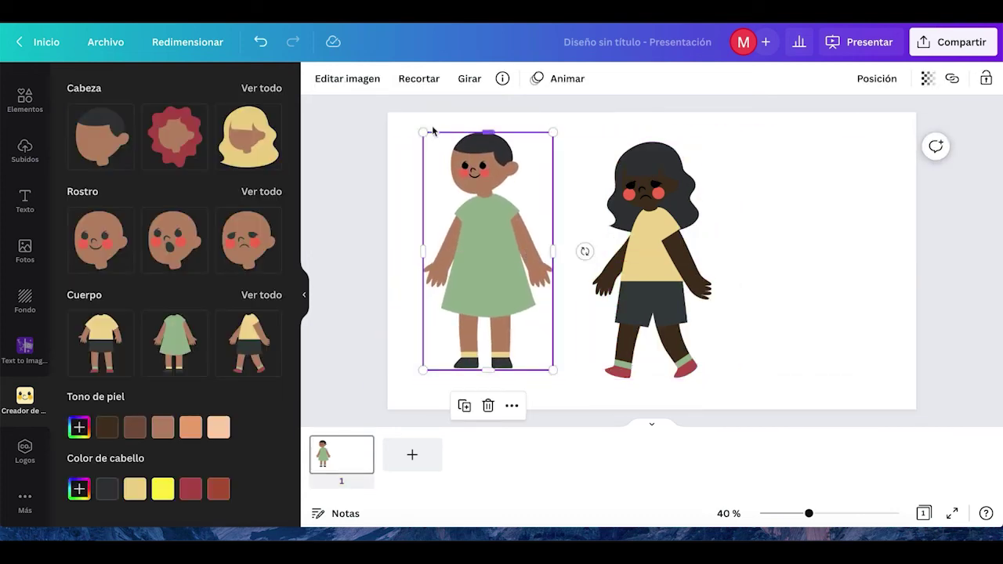
left_click_drag(424, 133, 473, 221)
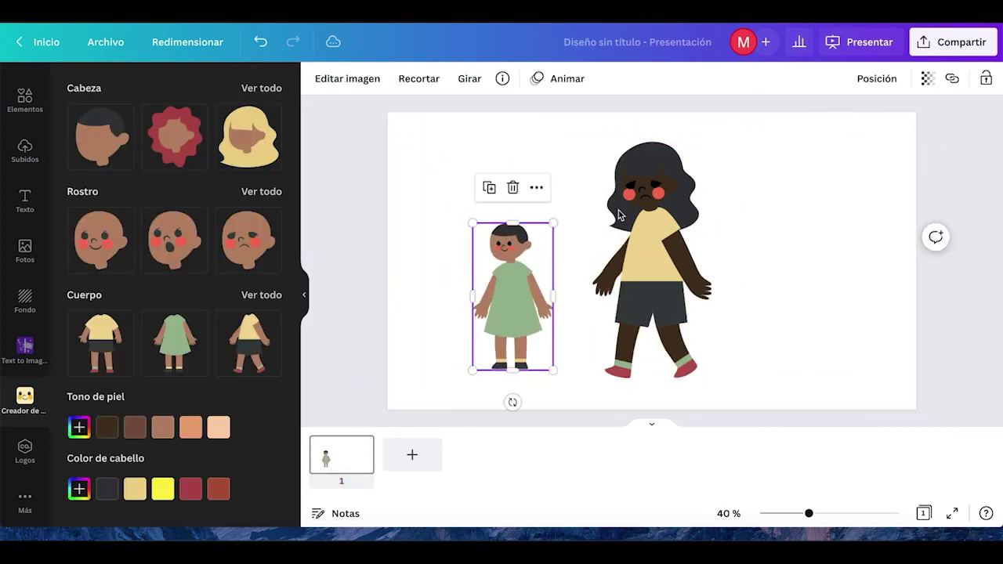
left_click(458, 208)
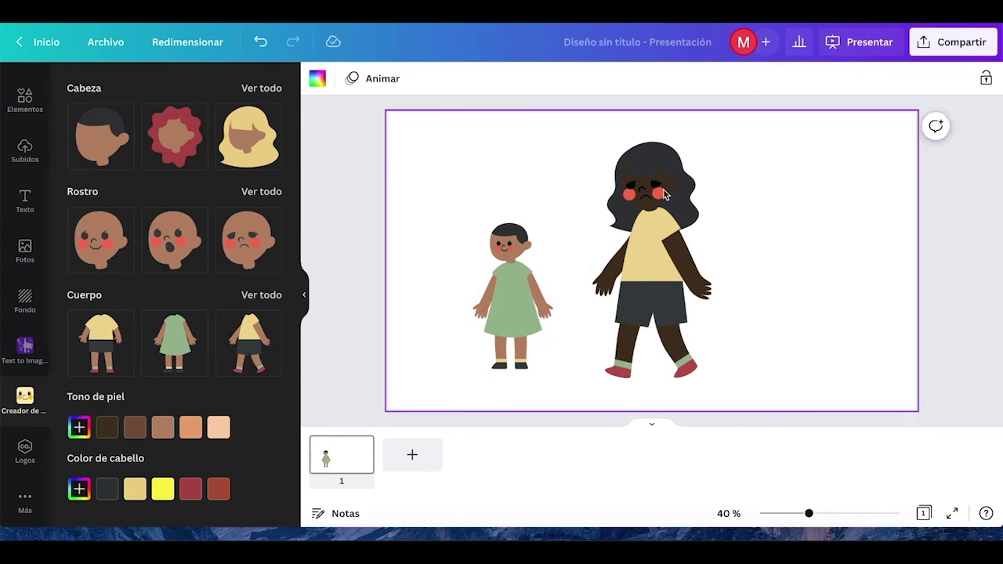
Step: Shrink the yellow-shirt character to about two thirds and place it in the right half of the slide
left_click_drag(663, 195, 457, 165)
left_click(640, 300)
left_click(403, 208)
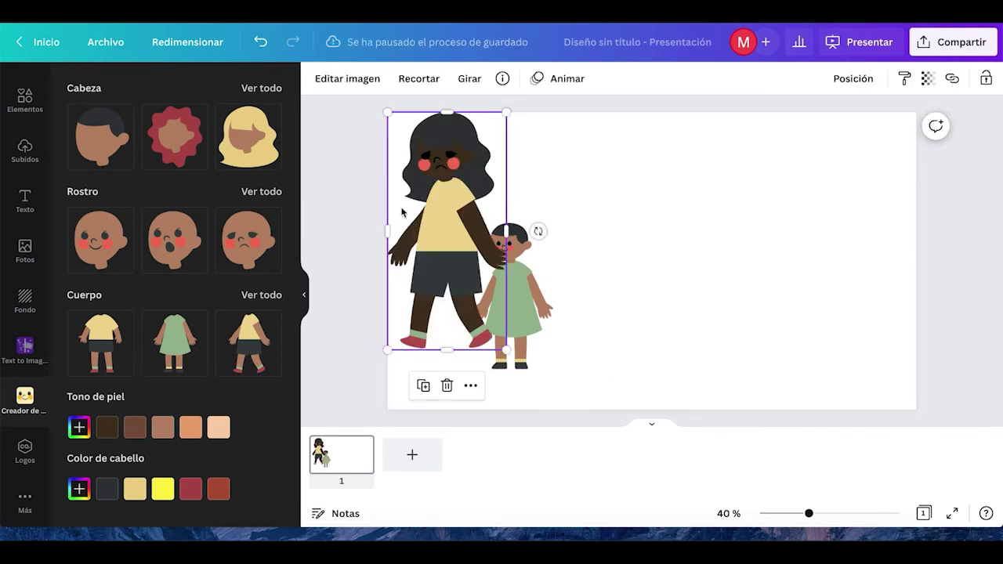
left_click_drag(387, 112, 424, 187)
left_click_drag(450, 222, 726, 247)
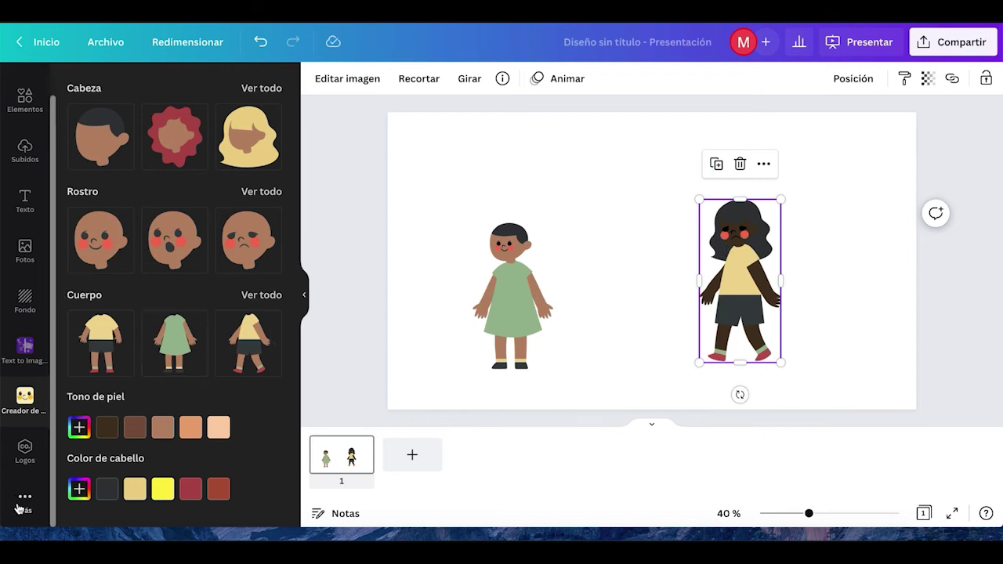
Step: Delete both characters from the slide and open the Dibujar (Beta) app for use
left_click(23, 503)
left_click_drag(487, 176, 808, 390)
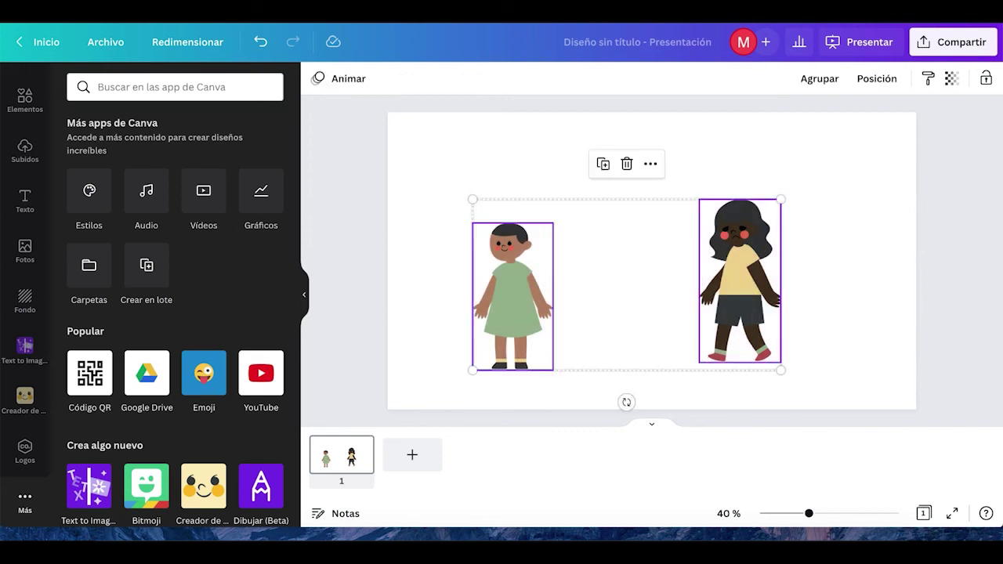
key("Delete")
scroll(240, 298, "down", 3)
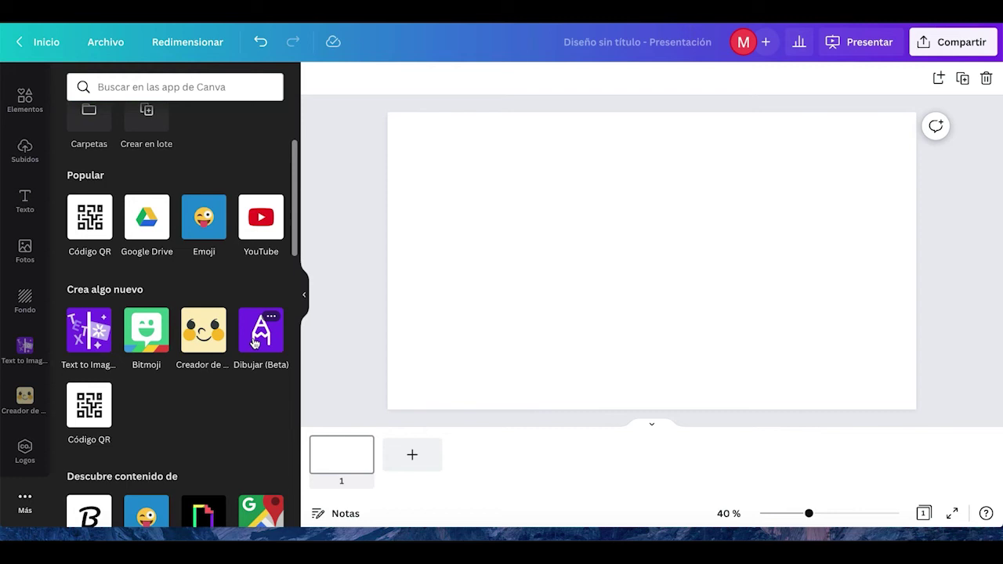
left_click(254, 342)
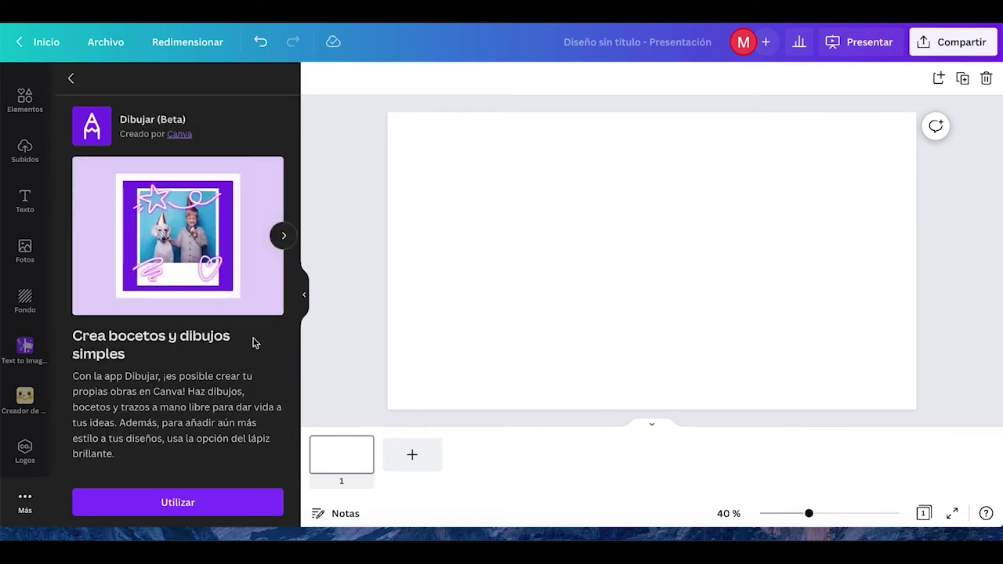
left_click(174, 508)
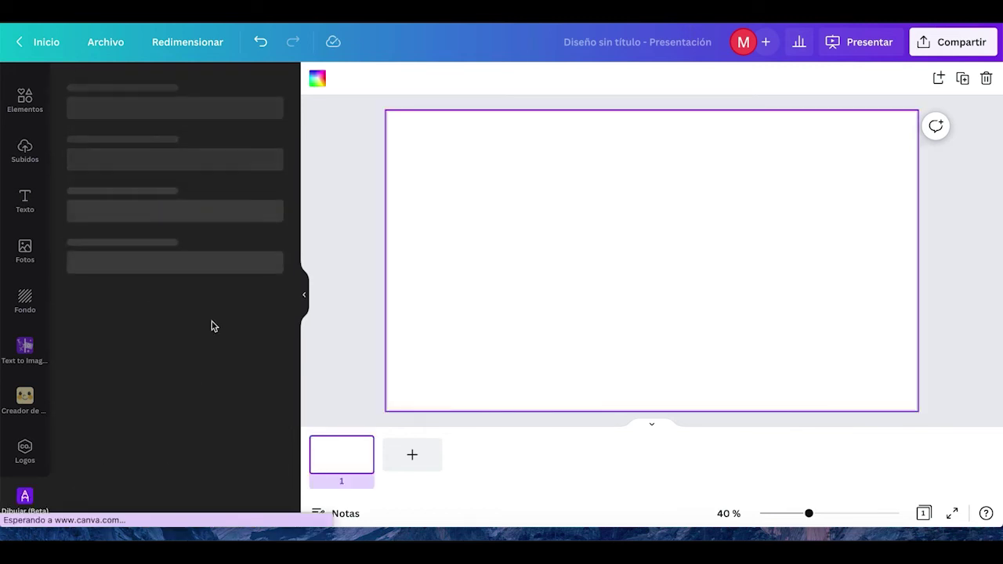
Step: Try the glowing pen in violet with three freehand strokes across the slide, finish the drawing and delete it
left_click(203, 127)
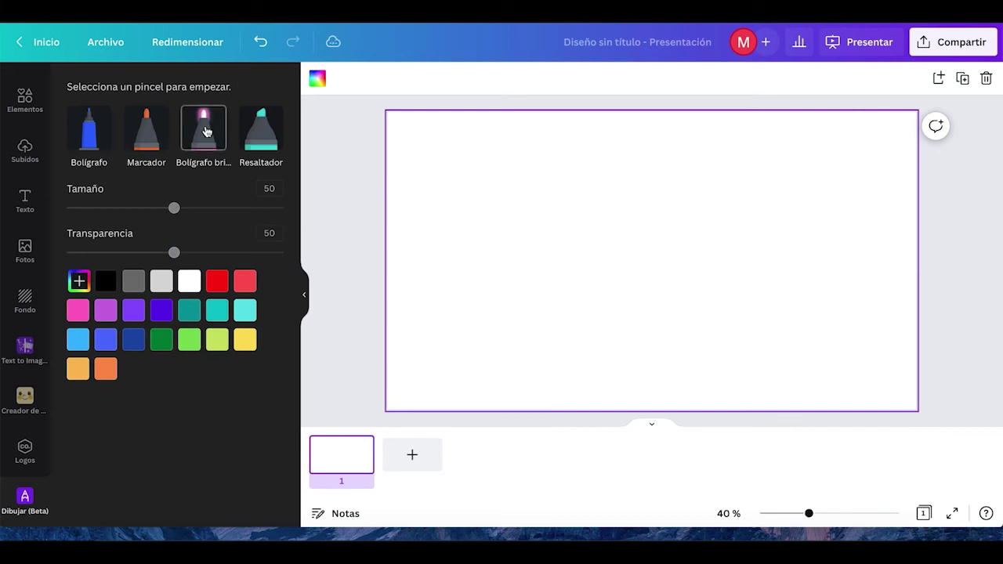
left_click(133, 310)
mouse_move(420, 271)
left_mouse_down()
mouse_move(500, 178)
mouse_move(509, 194)
mouse_move(497, 224)
mouse_move(473, 210)
left_mouse_up()
mouse_move(626, 149)
left_mouse_down()
mouse_move(578, 258)
mouse_move(491, 339)
left_mouse_up()
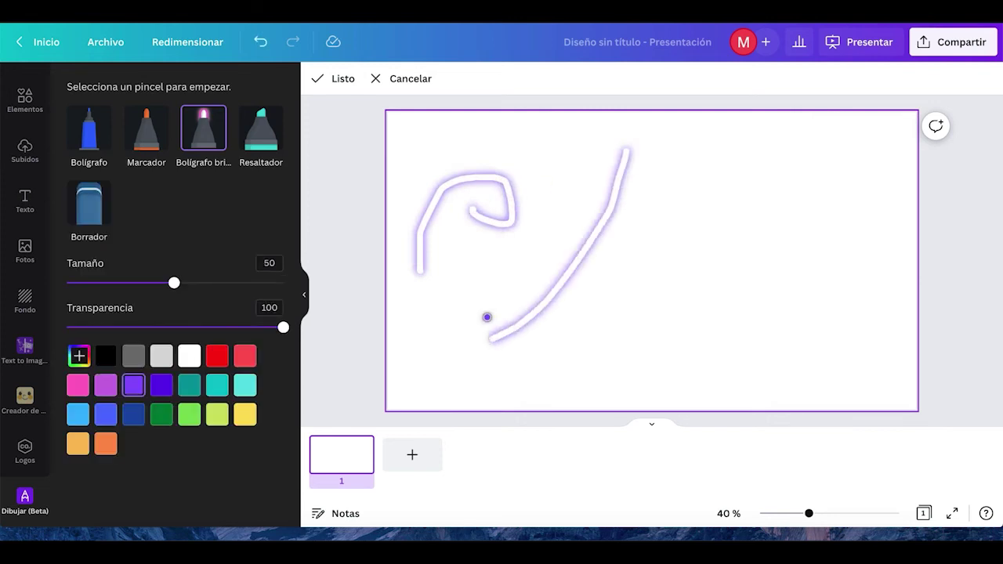
mouse_move(486, 299)
left_mouse_down()
mouse_move(617, 226)
mouse_move(762, 249)
left_mouse_up()
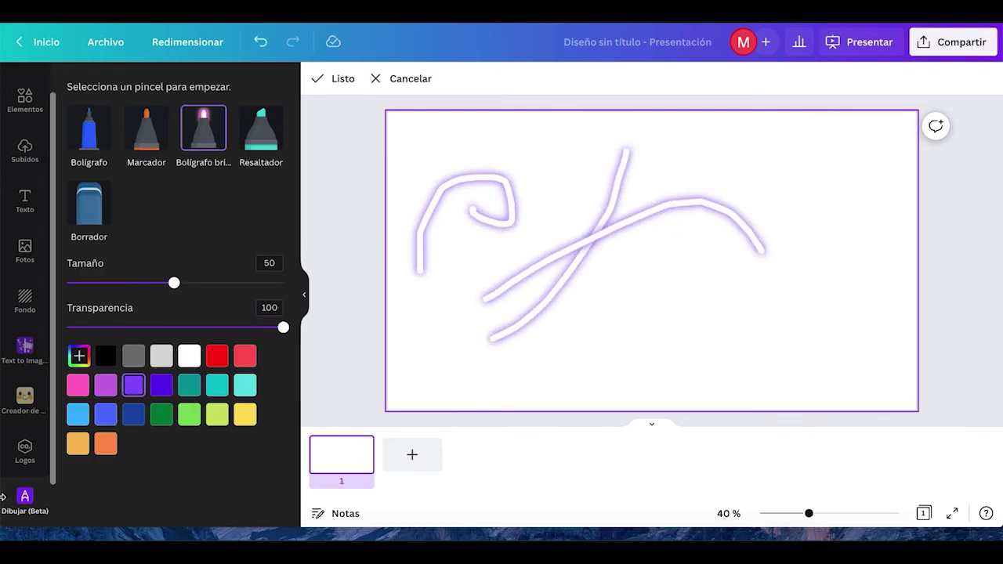
left_click(340, 79)
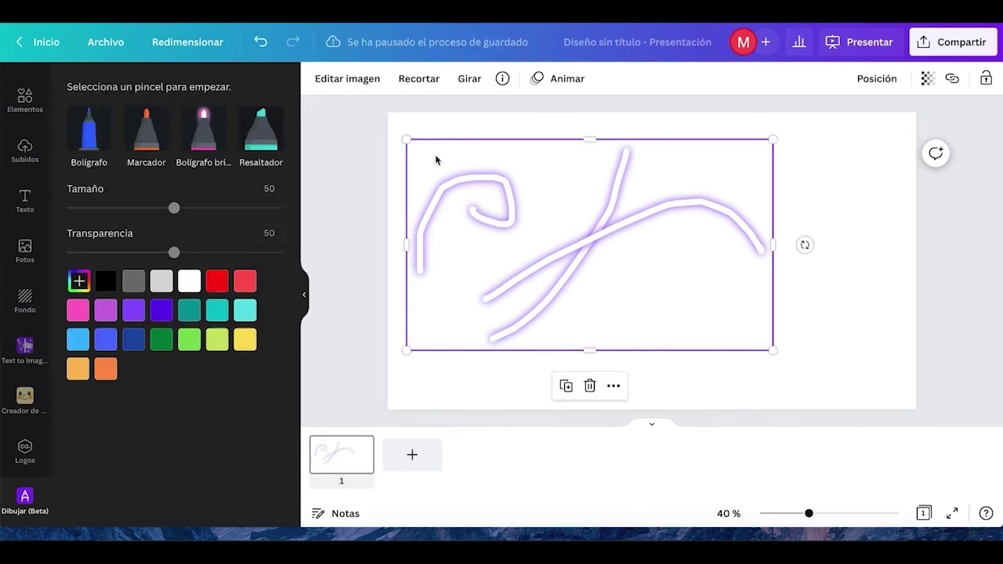
key("Delete")
Step: Add a subtitle text box to the slide reading "PRIMAVERA DE COLORES"
left_click(32, 210)
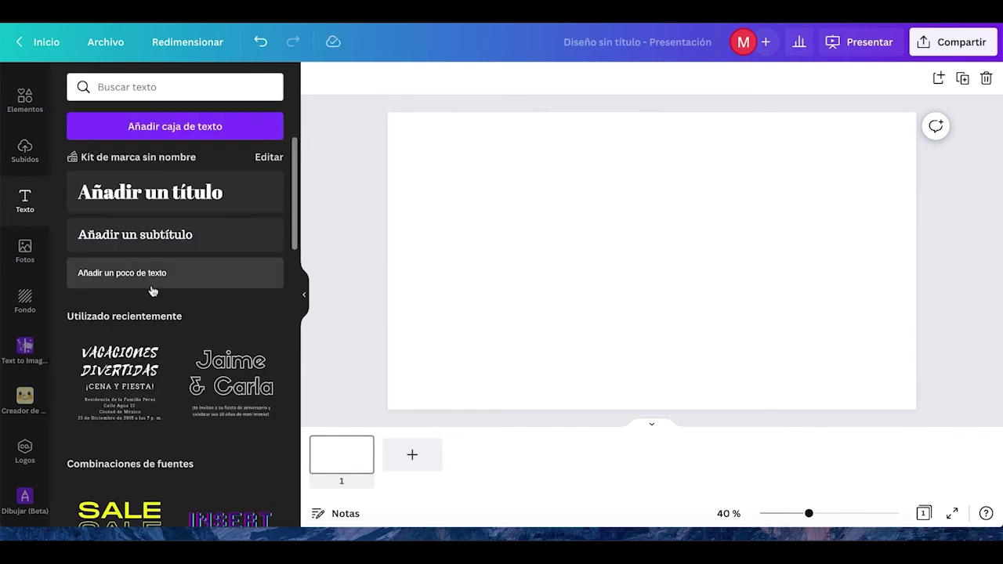
left_click(191, 233)
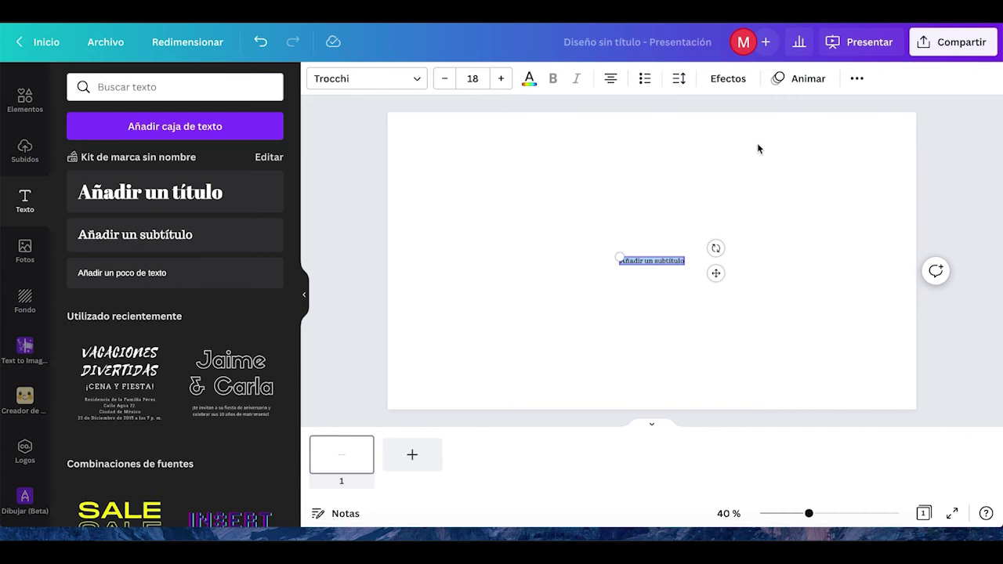
type("PRIMAVERA")
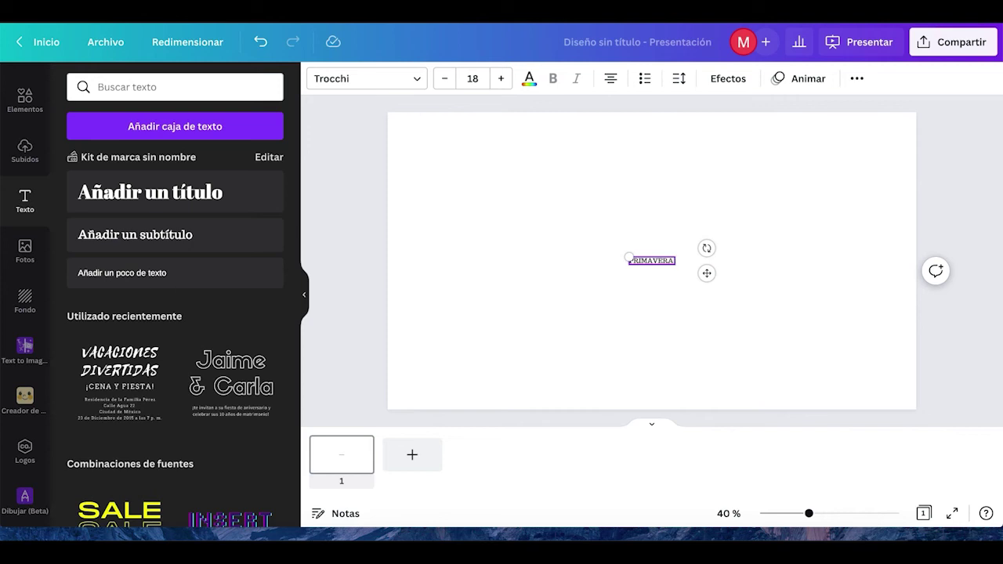
type(" DE COLORES")
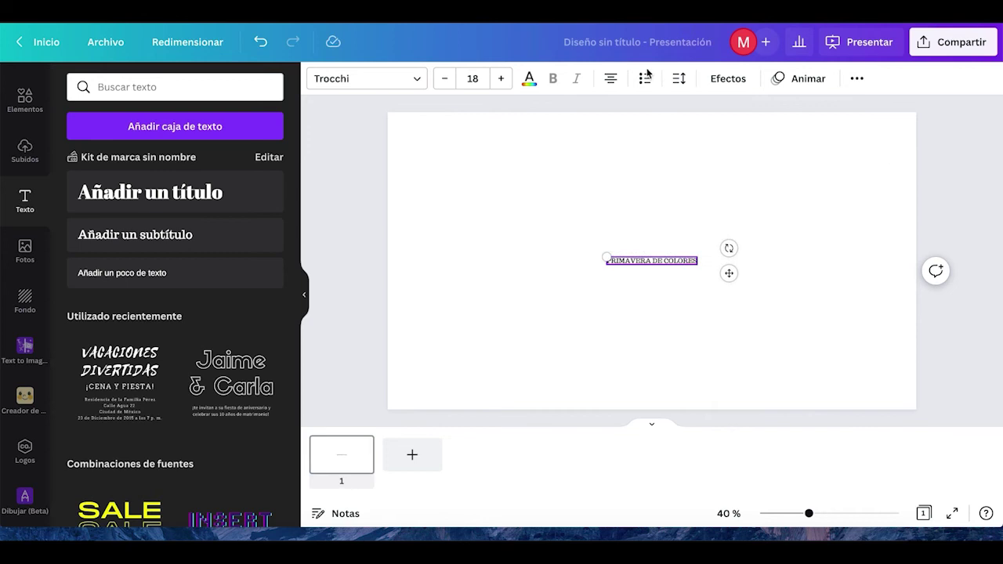
Step: Enlarge the "PRIMAVERA DE COLORES" text to size 33 and move it to the top centre of the slide
left_click(504, 80)
left_click(504, 80)
left_click(504, 80)
left_click(503, 80)
left_click(504, 80)
left_click(504, 80)
triple_click(508, 85)
triple_click(507, 85)
triple_click(507, 84)
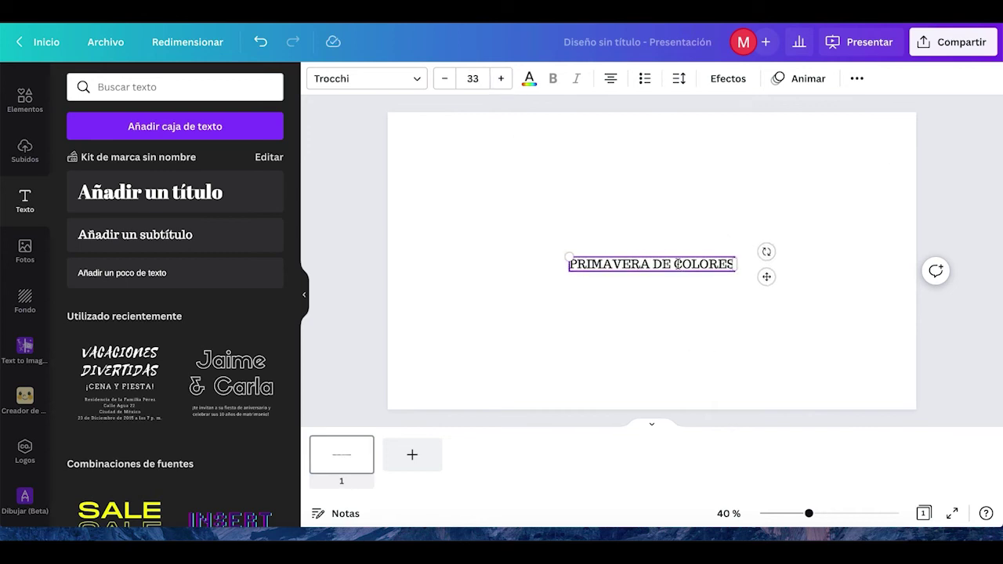
left_click(620, 241)
left_click_drag(627, 262, 627, 134)
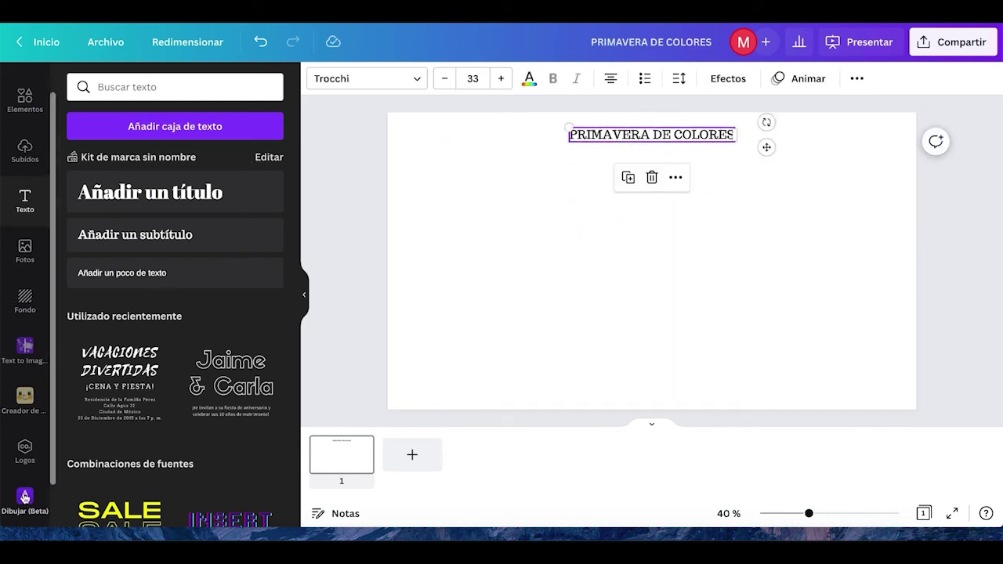
Step: Draw looping purple freehand strokes below the title with the Marcador brush of the Dibujar (Beta) app
left_click(25, 498)
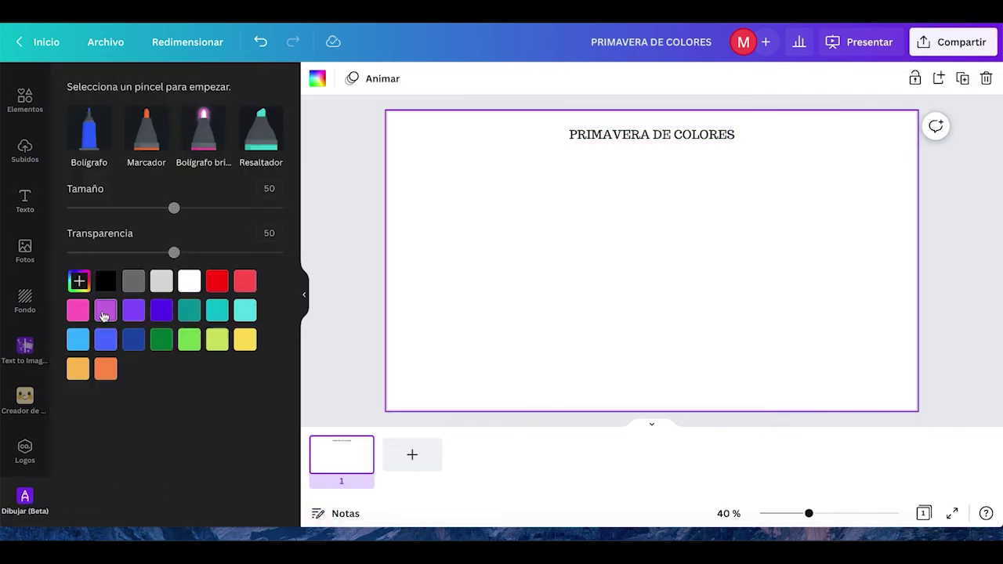
left_click(105, 310)
mouse_move(387, 374)
left_mouse_down()
mouse_move(436, 323)
mouse_move(419, 293)
mouse_move(430, 321)
left_mouse_up()
mouse_move(450, 337)
left_mouse_down()
mouse_move(508, 351)
mouse_move(512, 273)
mouse_move(524, 332)
mouse_move(625, 348)
mouse_move(650, 295)
mouse_move(634, 245)
mouse_move(625, 256)
mouse_move(639, 300)
mouse_move(673, 356)
left_mouse_up()
mouse_move(731, 272)
left_mouse_down()
mouse_move(657, 212)
mouse_move(597, 240)
mouse_move(545, 285)
mouse_move(501, 284)
mouse_move(508, 258)
mouse_move(579, 281)
mouse_move(605, 332)
mouse_move(773, 292)
mouse_move(793, 252)
mouse_move(656, 218)
mouse_move(557, 314)
mouse_move(494, 355)
mouse_move(457, 298)
mouse_move(554, 238)
mouse_move(796, 279)
left_mouse_up()
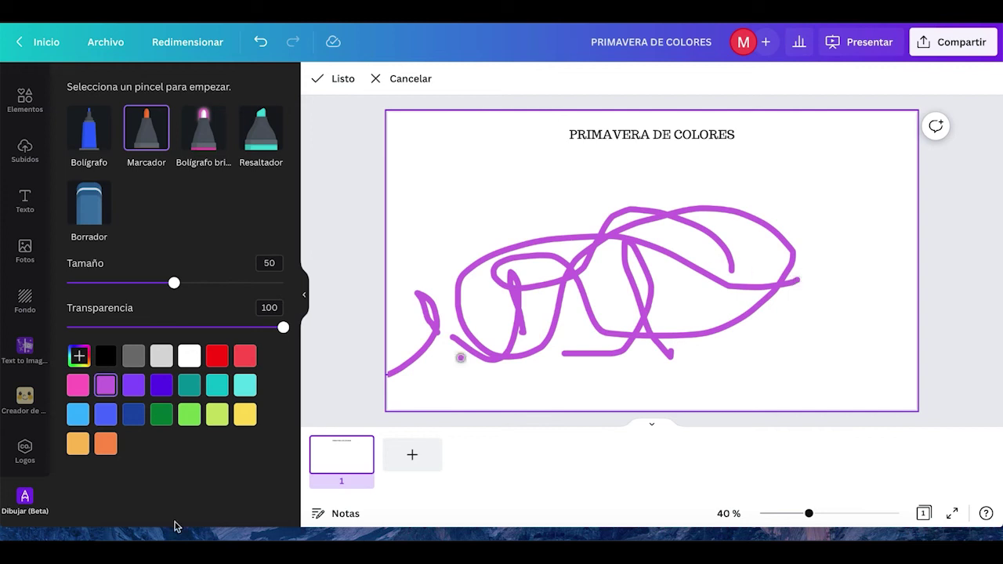
Step: Finish the drawing, open the Bitmoji app from the Crea algo nuevo apps and try to connect an account
scroll(12, 501, "down", 2)
left_click(17, 508)
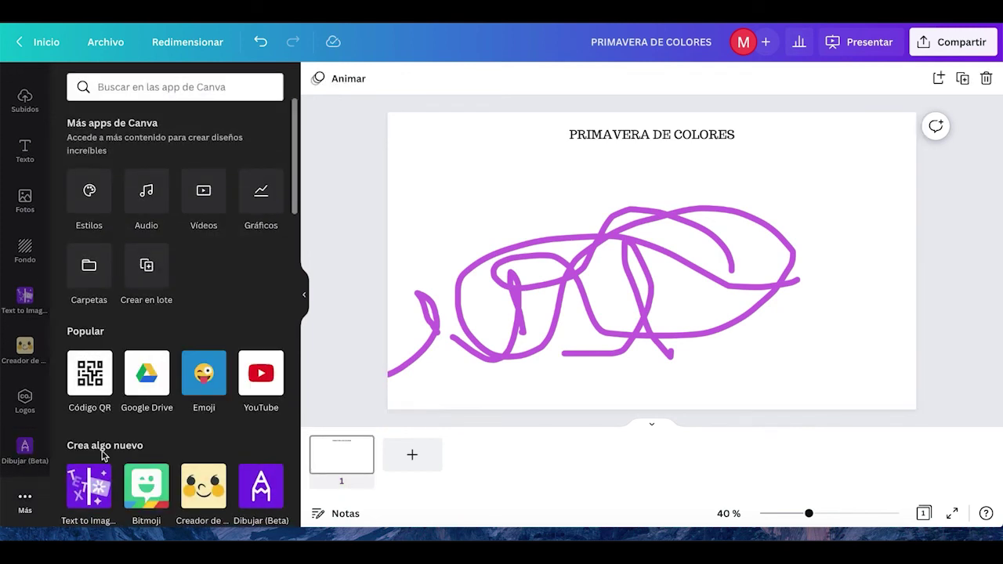
left_click(138, 493)
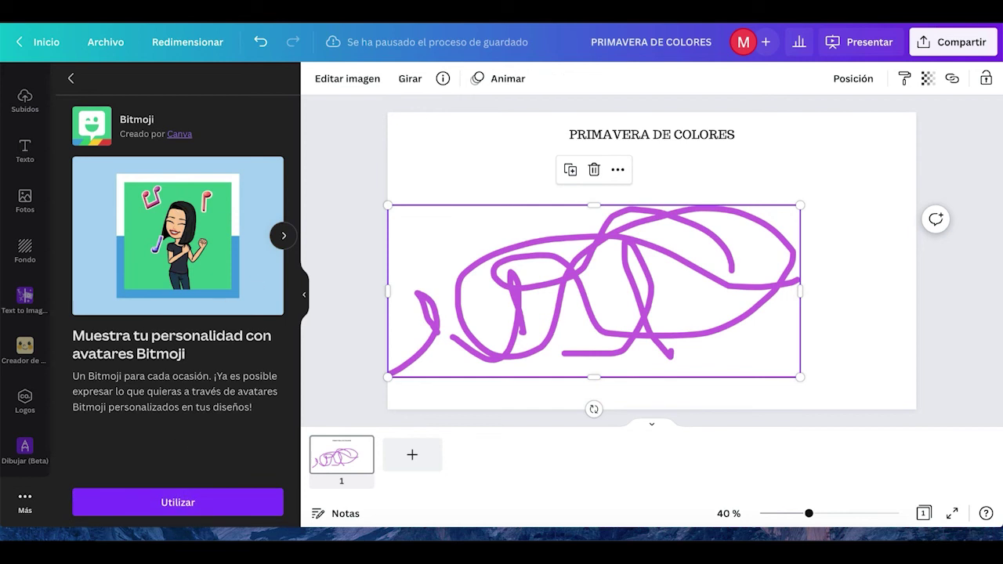
left_click(150, 510)
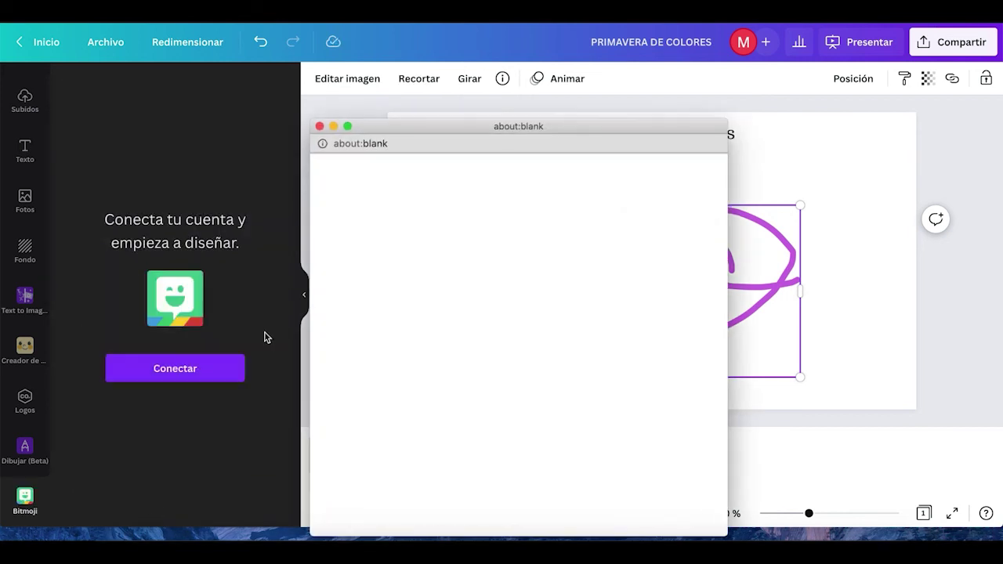
left_click(180, 369)
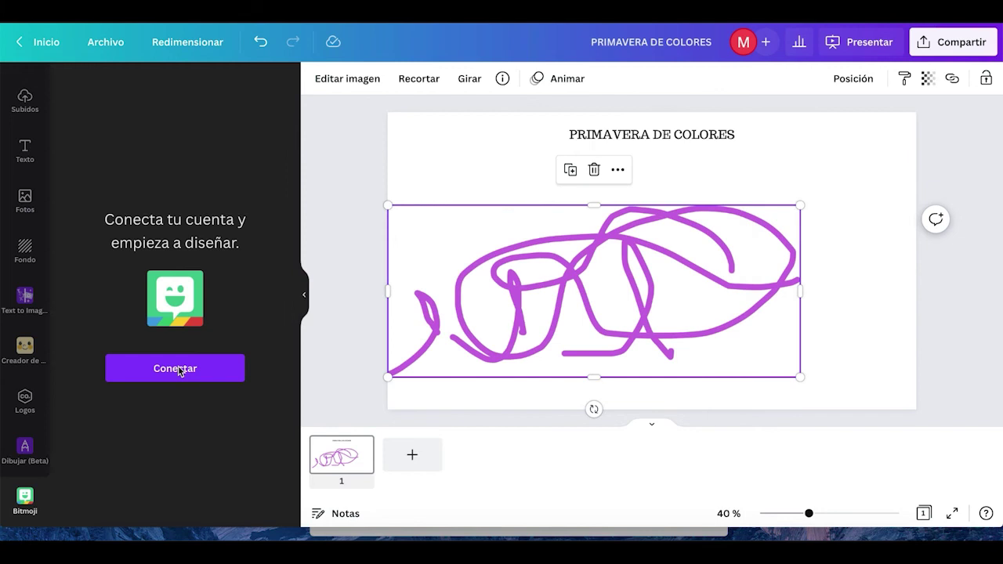
left_click(174, 376)
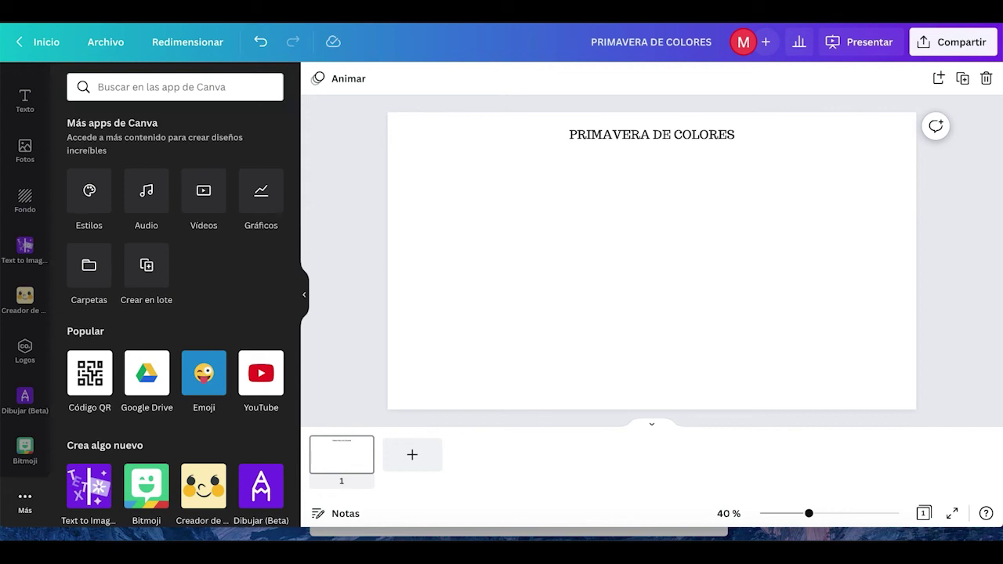
Step: Open YouTube in a new browser tab through a Google search for "youtube" and search it for "la primavera de vivaldi"
key("ctrl+t")
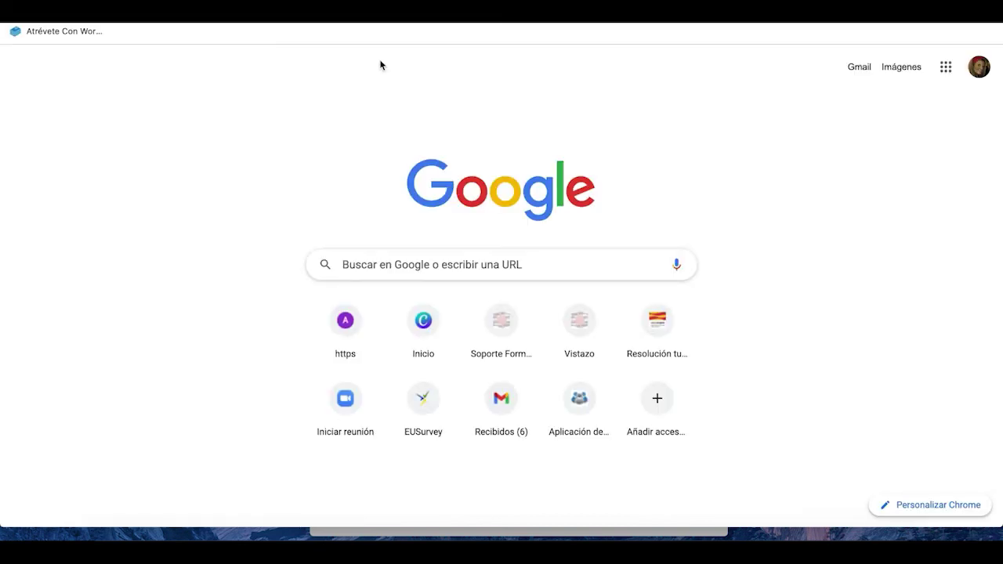
type("youtube")
key("Return")
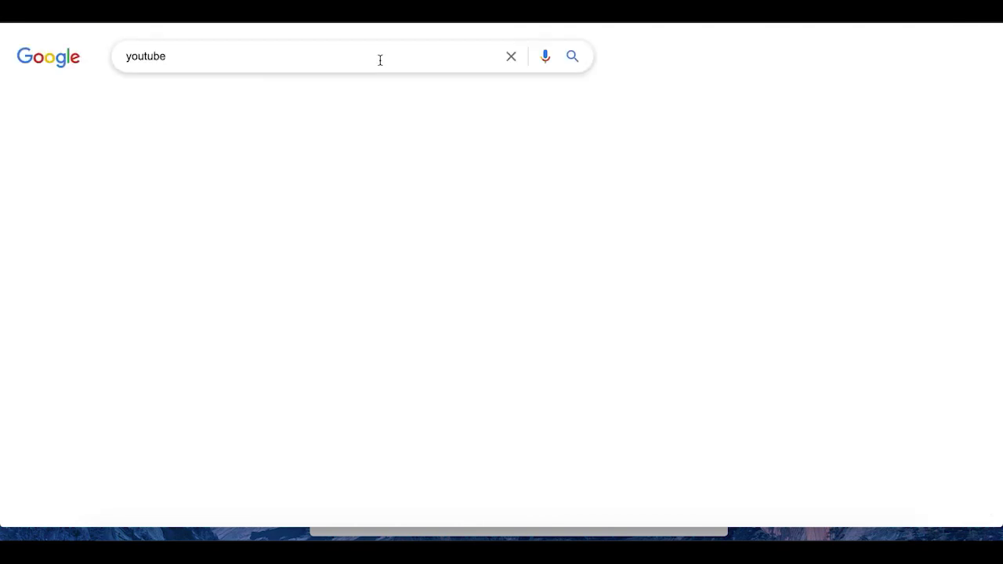
left_click(154, 177)
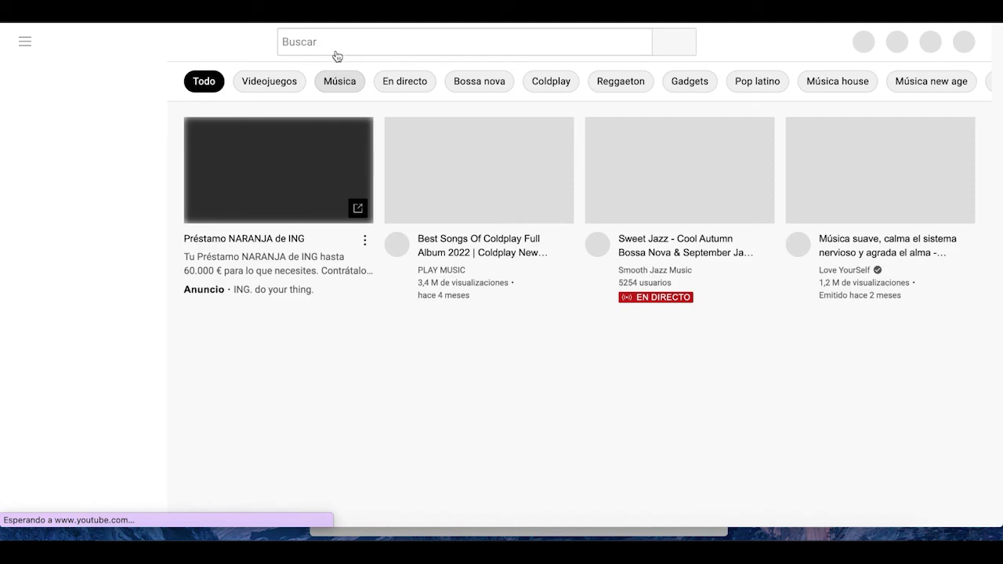
left_click(331, 42)
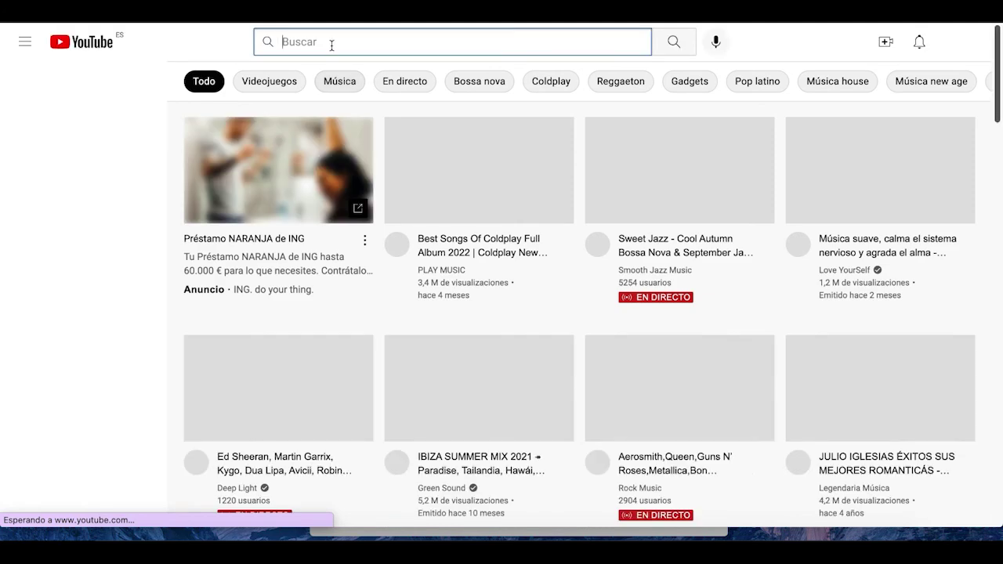
type("LA PRIMAVERA DE")
left_click(309, 78)
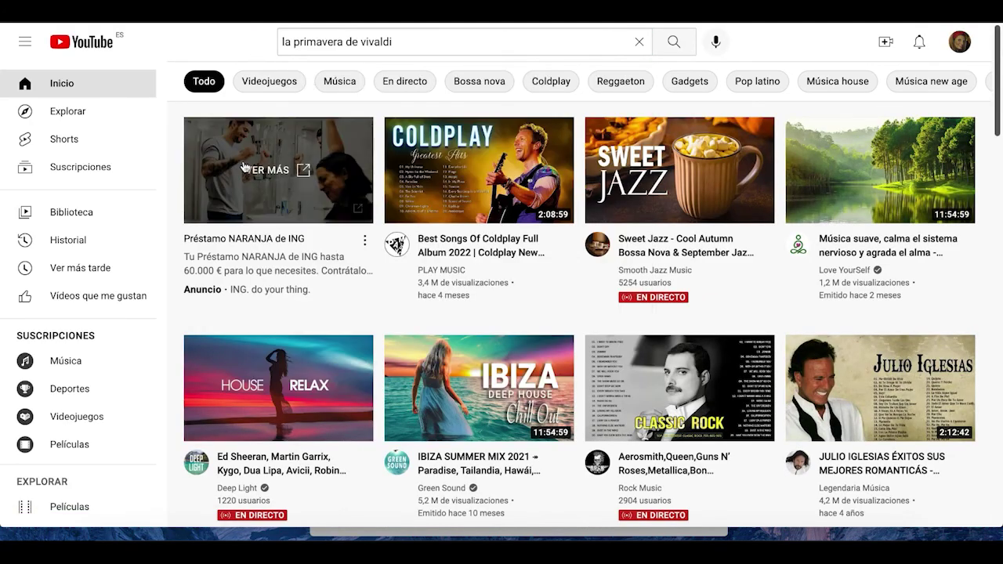
Step: Open the video "VIVALDI, PRIMAVERA, ALLEGRO", copy its URL and pause playback
left_click(515, 122)
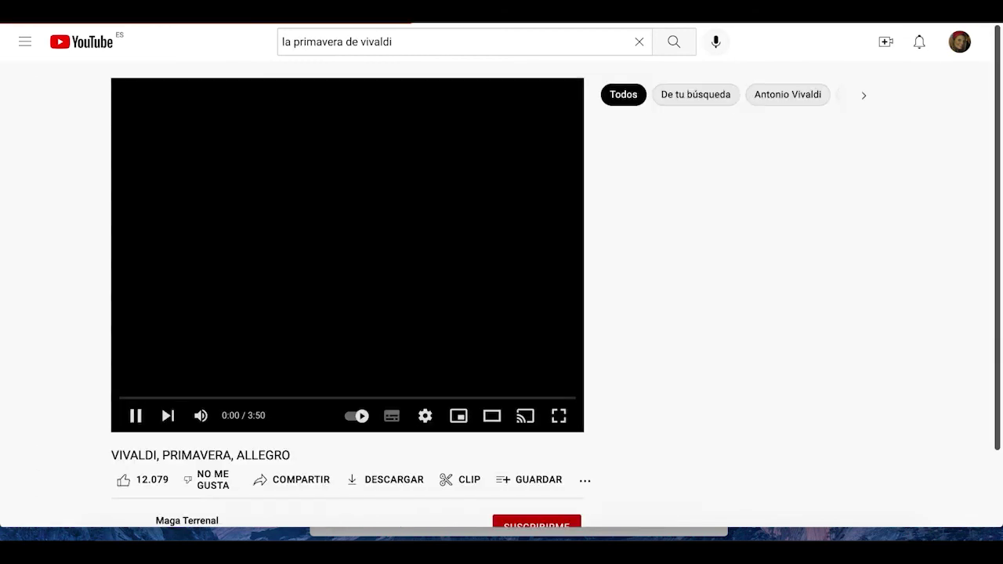
right_click(188, 25)
left_click(206, 115)
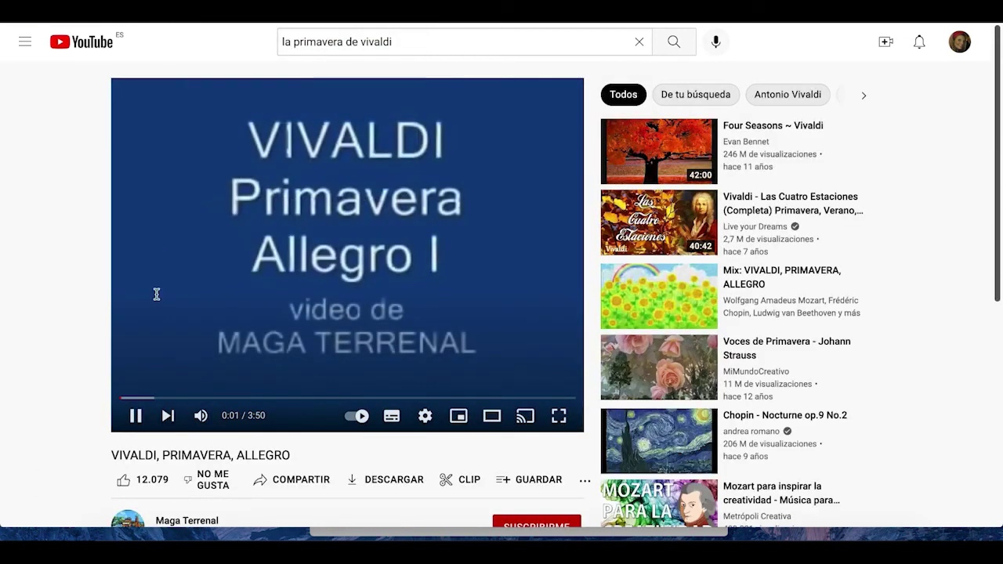
left_click(135, 416)
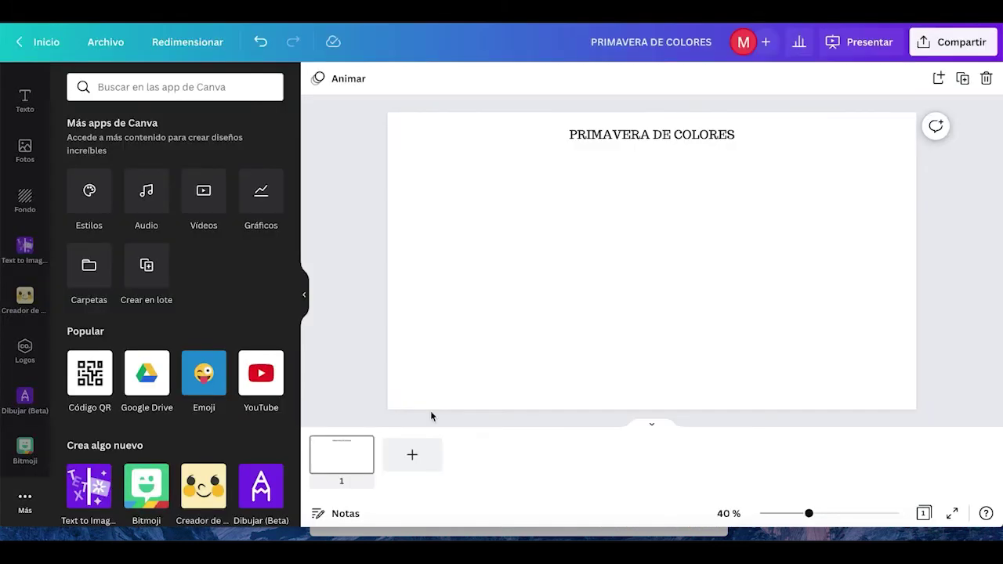
Step: Back in Canva, generate a QR code from the copied video URL and enlarge it toward the slide's upper-left corner
left_click(72, 378)
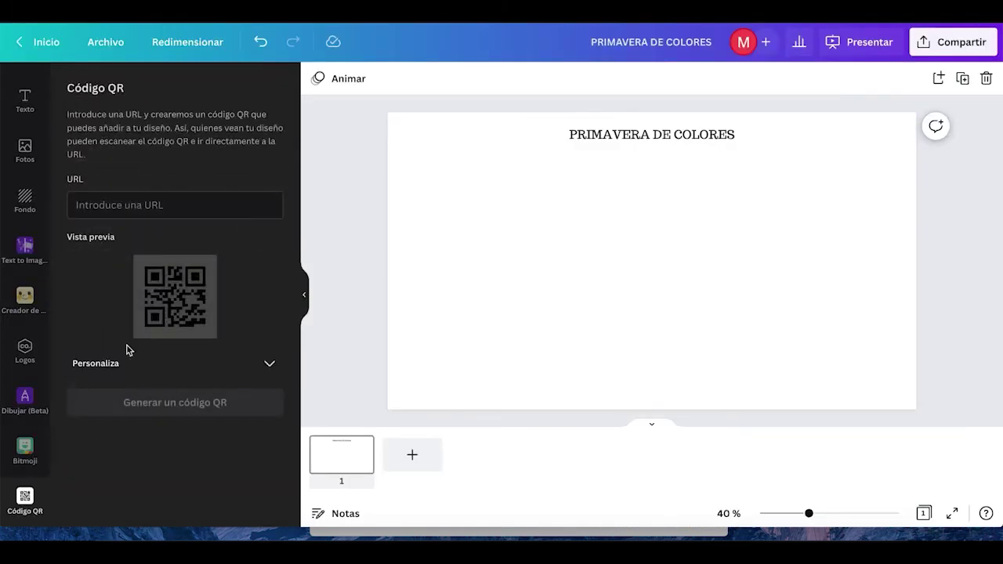
right_click(102, 201)
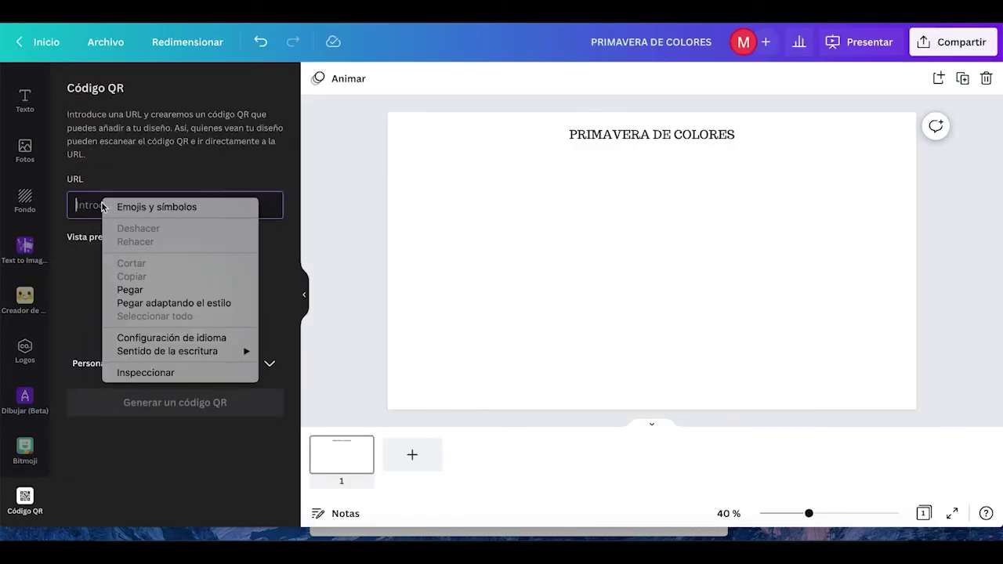
left_click(129, 290)
left_click(138, 404)
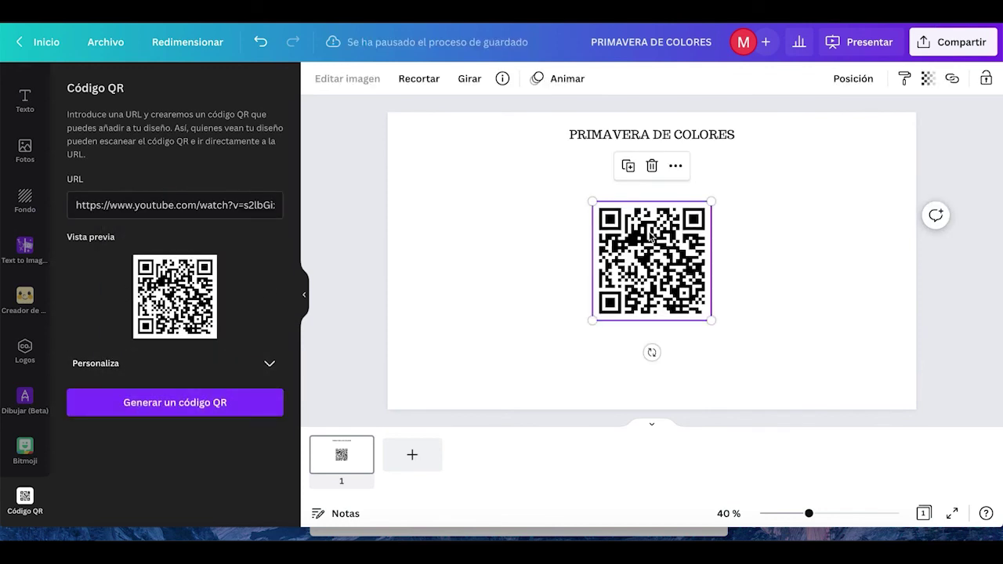
left_click_drag(593, 202, 444, 146)
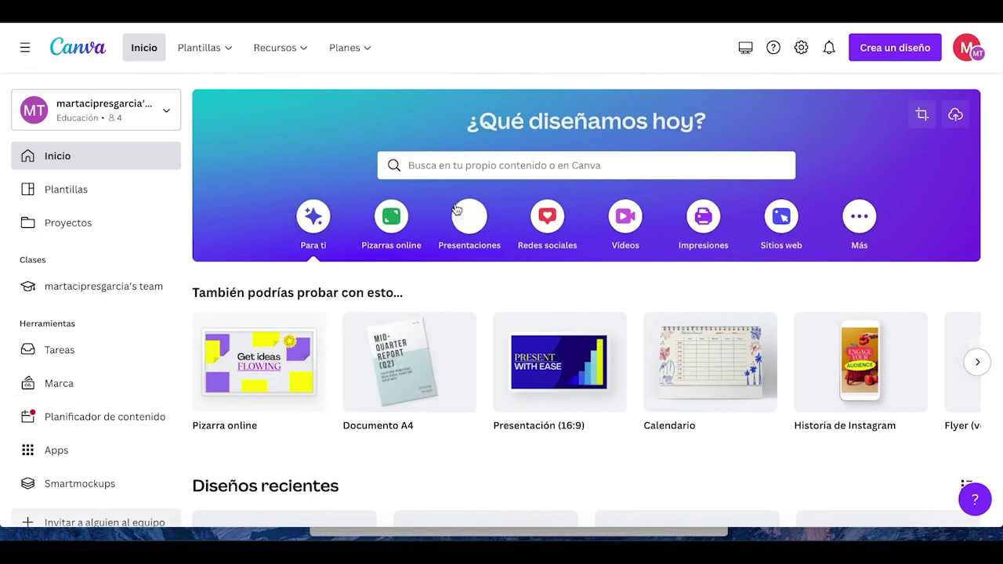
Step: Switch to the Mentores Lanuza team, go to its class page and open the preview of the "el encuestómetro" design
left_click(168, 115)
left_click(82, 234)
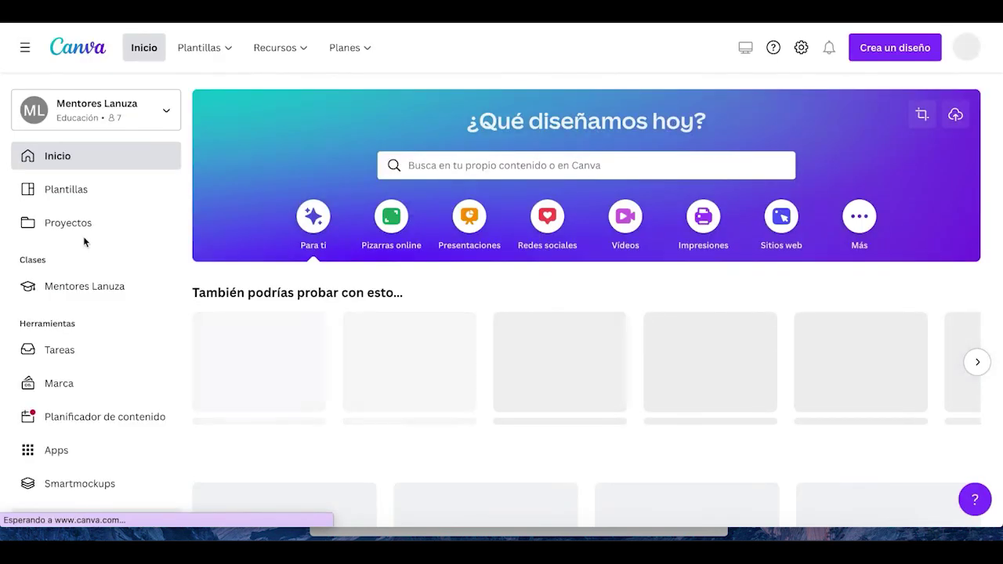
left_click(83, 287)
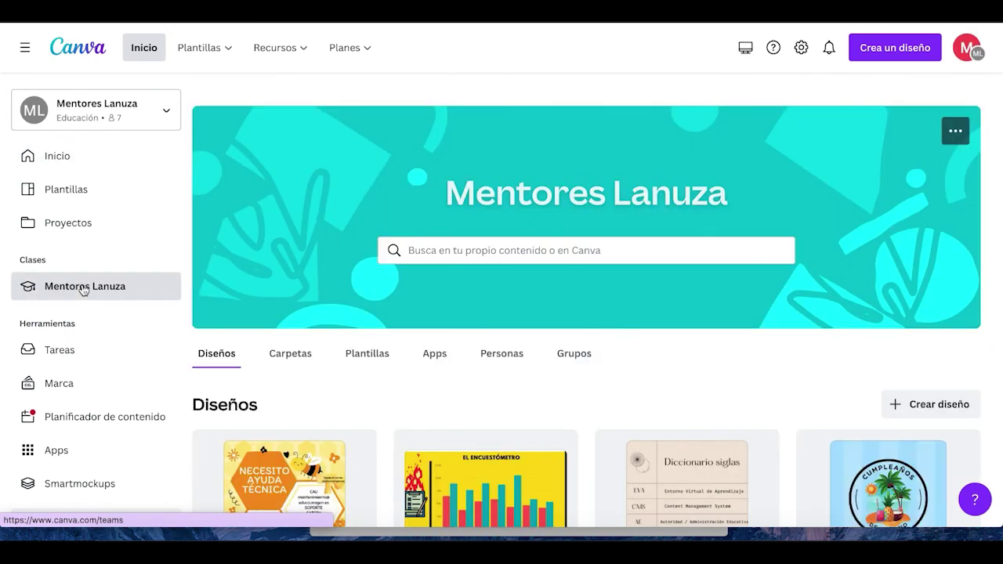
scroll(473, 439, "down", 2)
left_click(472, 413)
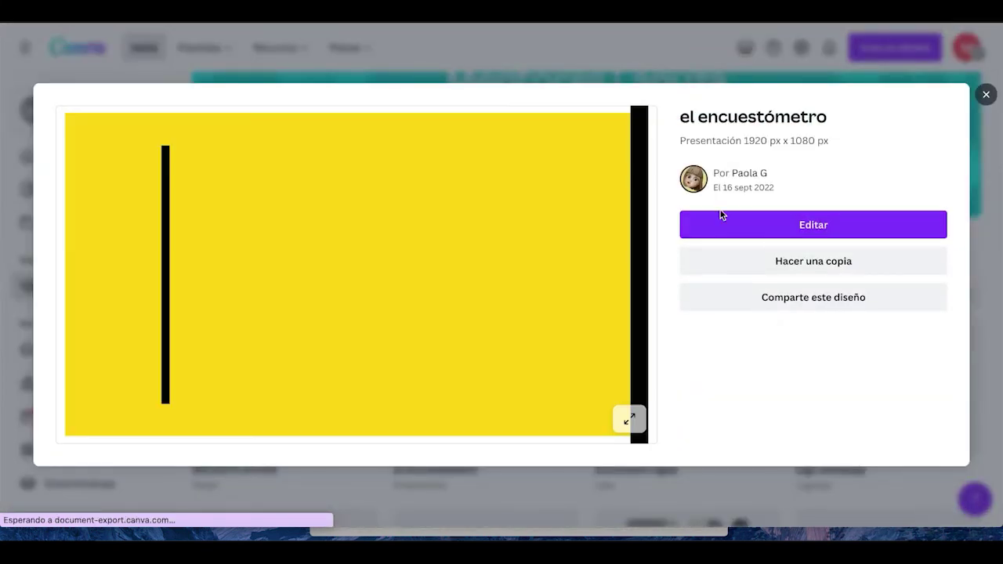